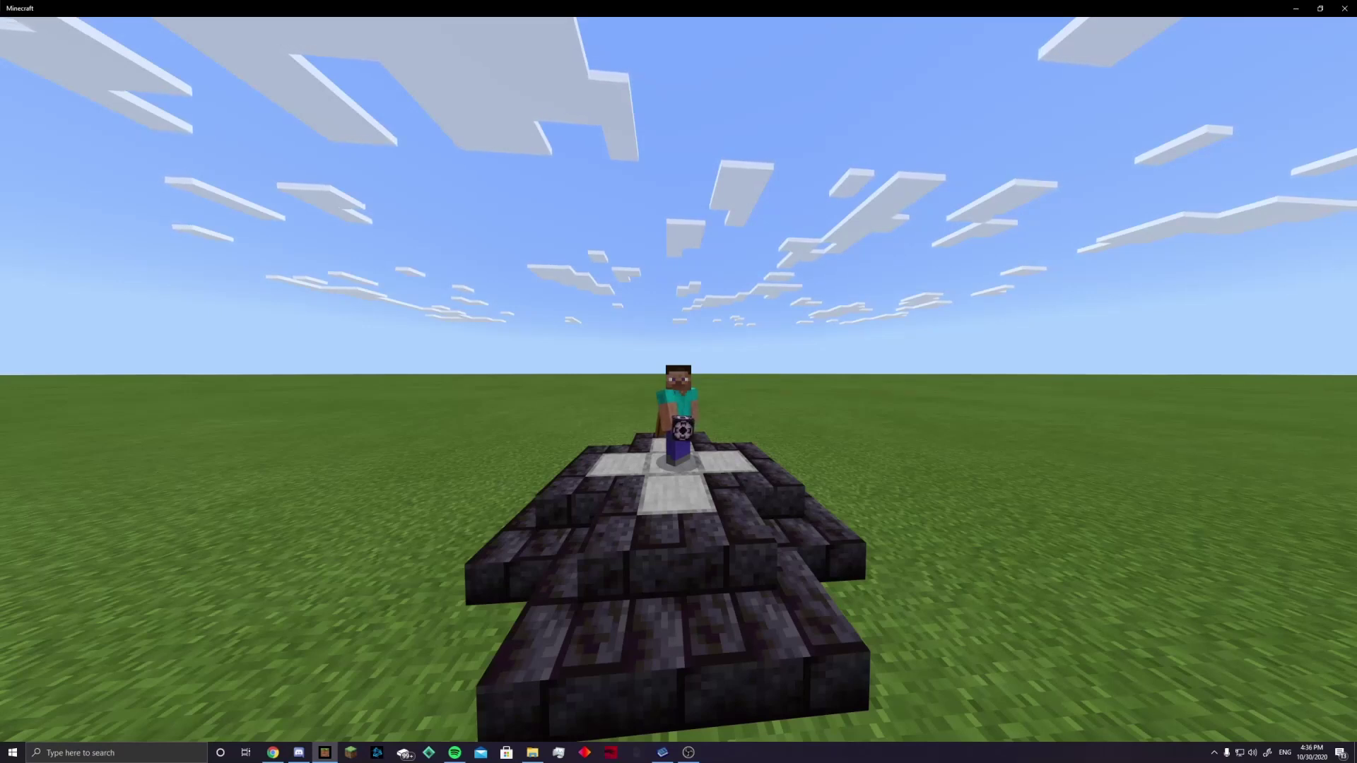
Show the hidden HUD and switch to first-person view
{"action": "key", "text": "F1"}
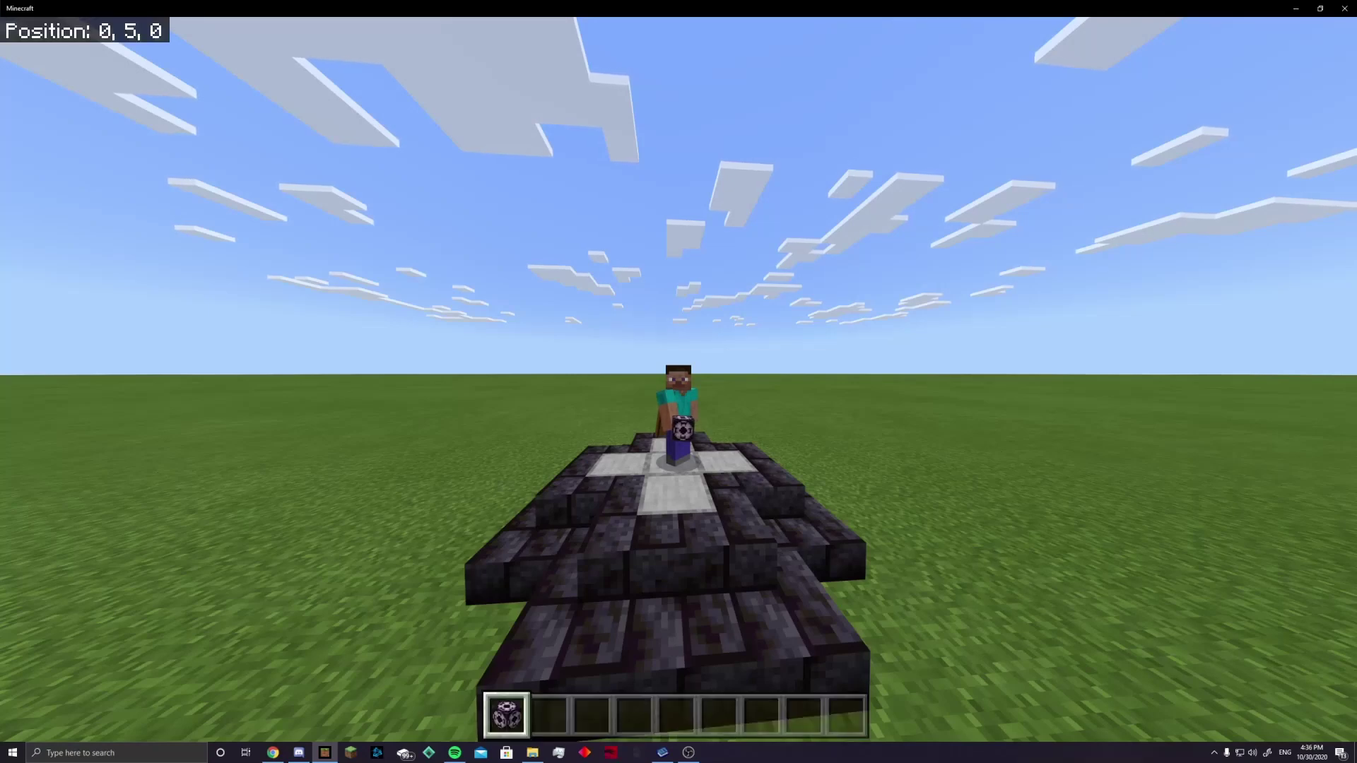
{"action": "key", "text": "F5"}
{"action": "key", "text": "w"}
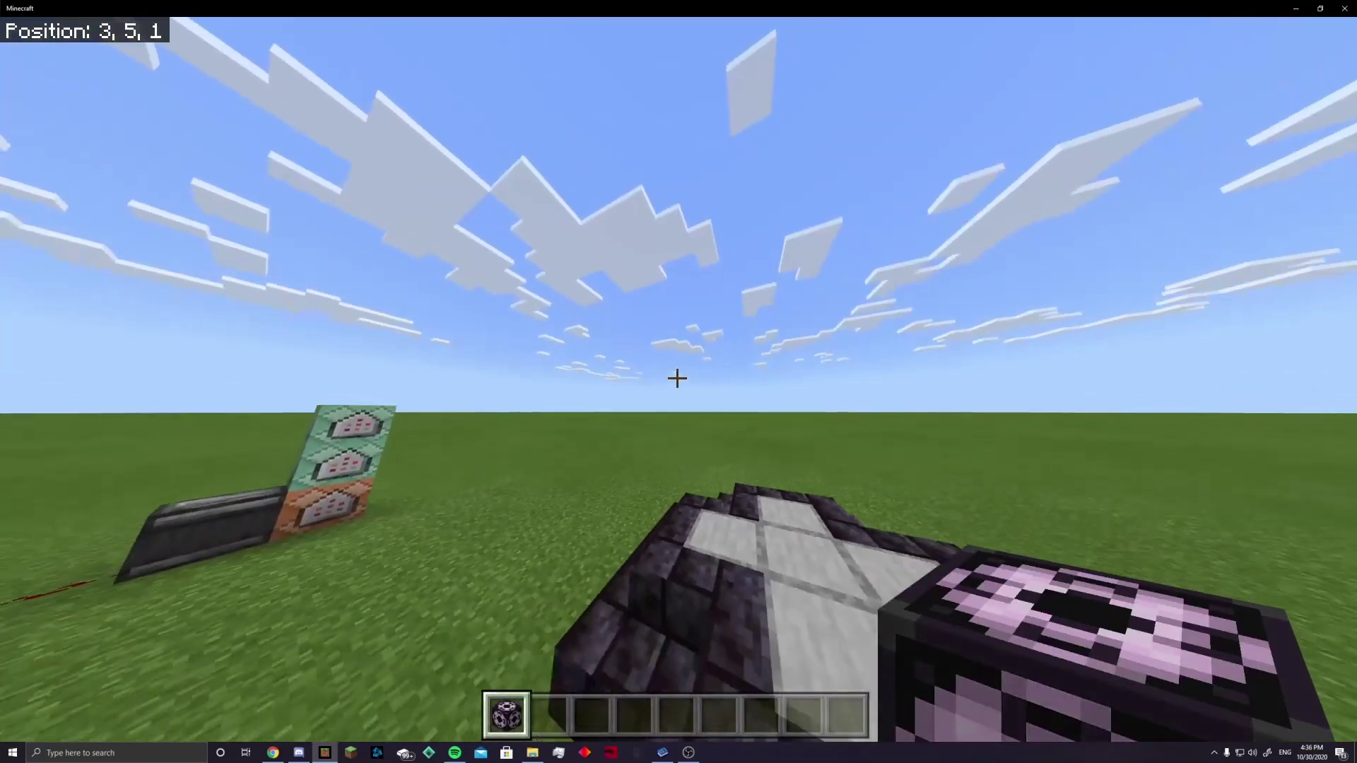
Walk around the area to look over the existing command block contraption and the blackstone platform
{"action": "key", "text": "s"}
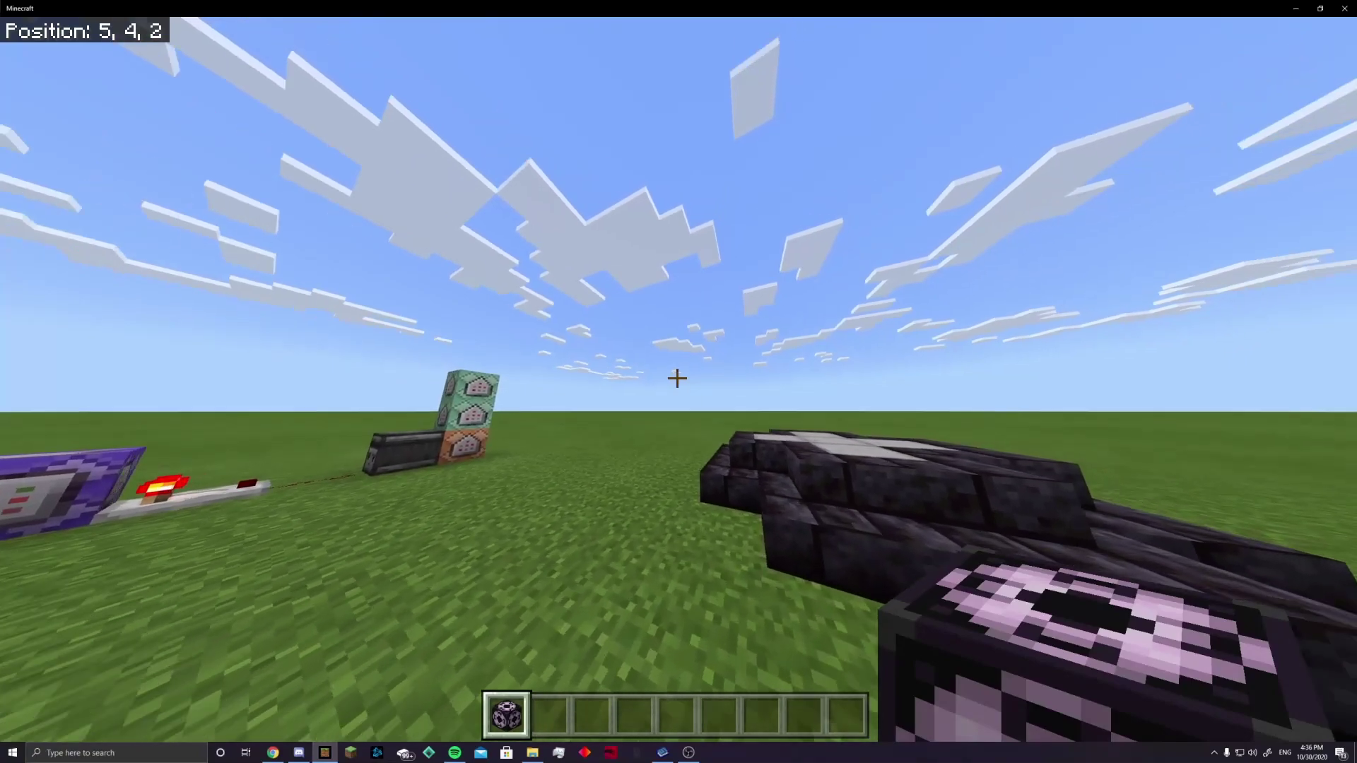
{"action": "key", "text": "w"}
{"action": "key", "text": "w"}
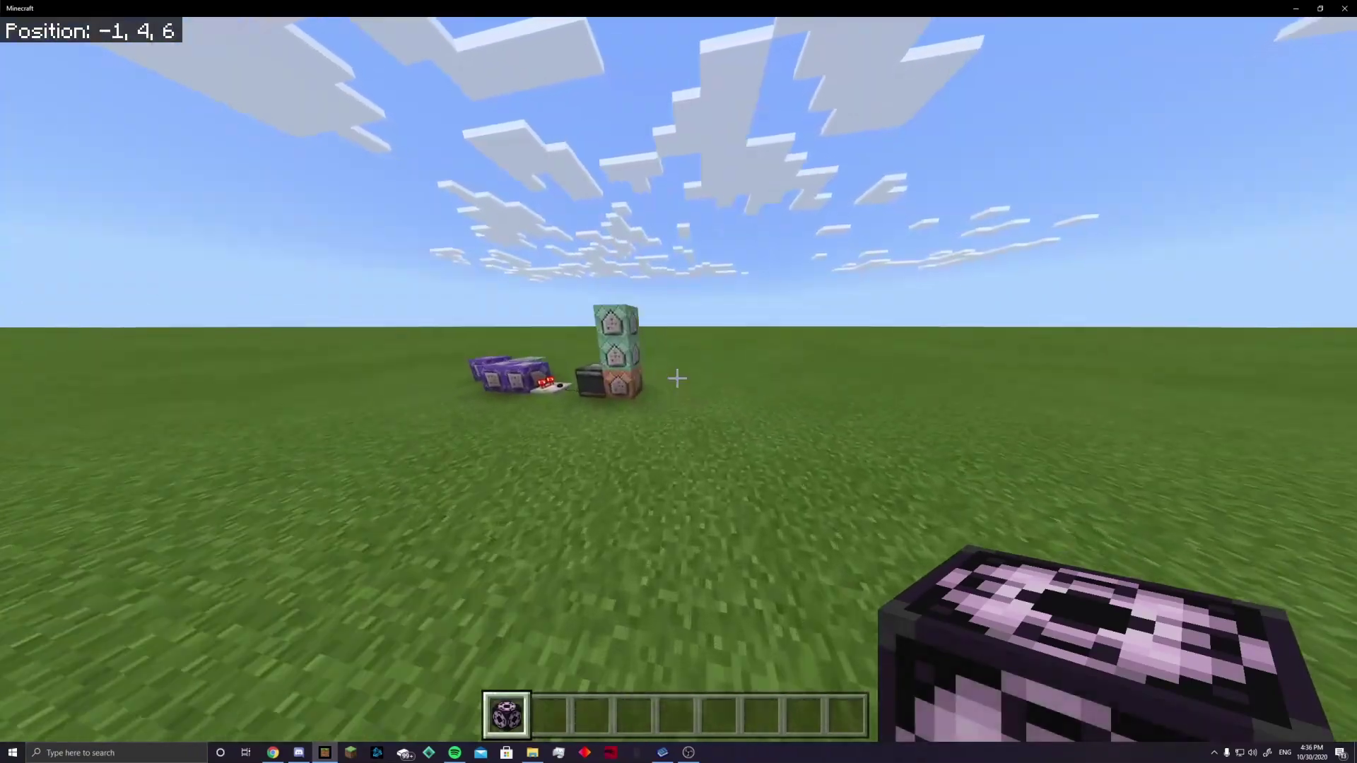
{"action": "key", "text": "space"}
{"action": "key", "text": "w"}
{"action": "key", "text": "space"}
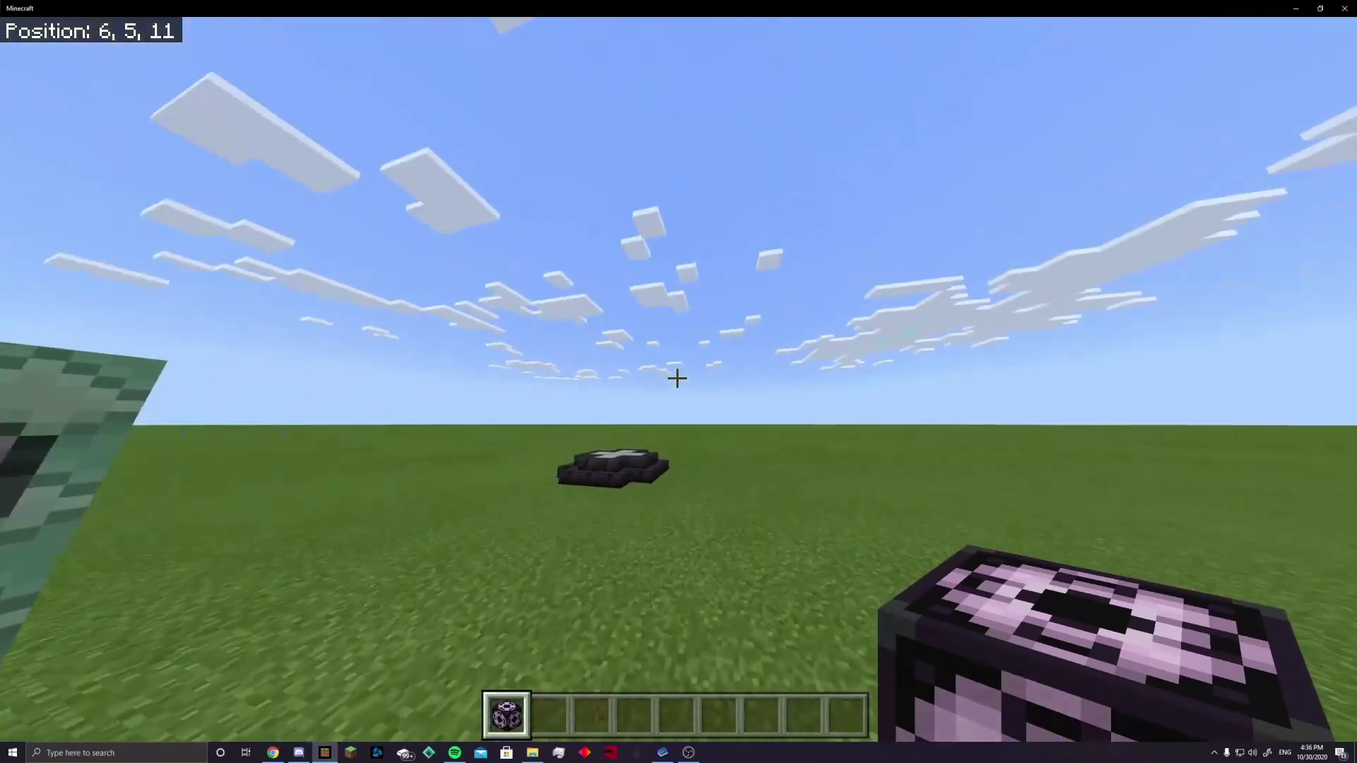
{"action": "key", "text": "w"}
{"action": "key", "text": "space"}
Copy a command block from the existing contraption into the hotbar and walk to an open grass area
{"action": "key", "text": "w"}
{"action": "key", "text": "w"}
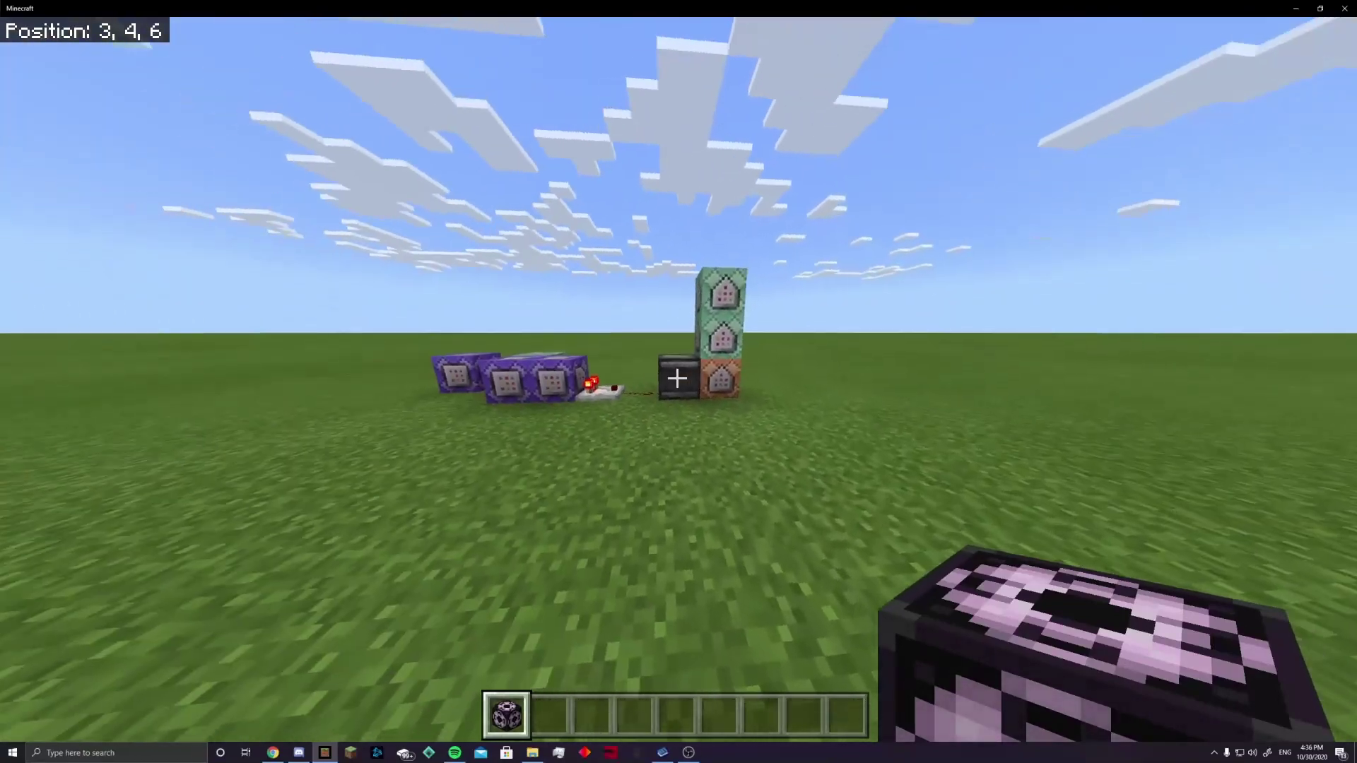
{"action": "middle_click", "coordinate": [674, 378]}
{"action": "key", "text": "w"}
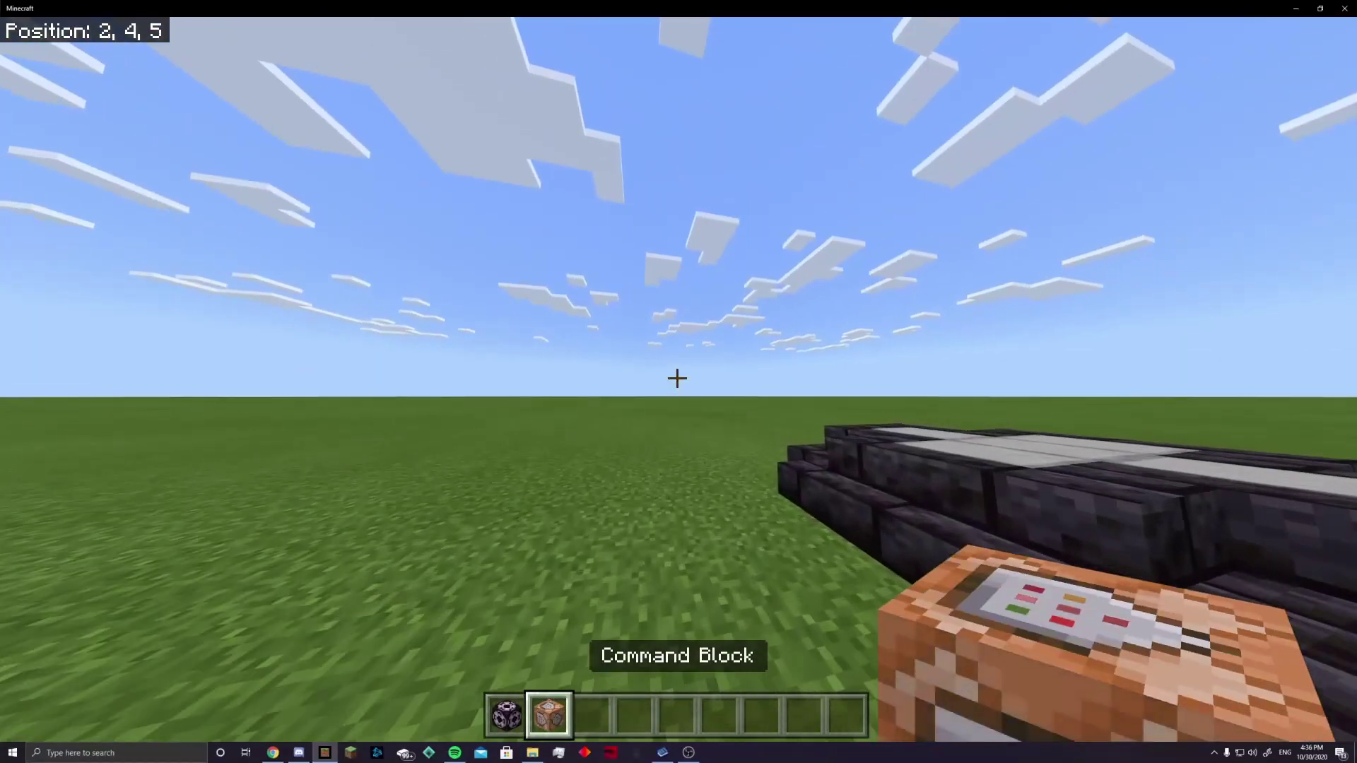
{"action": "key", "text": "w"}
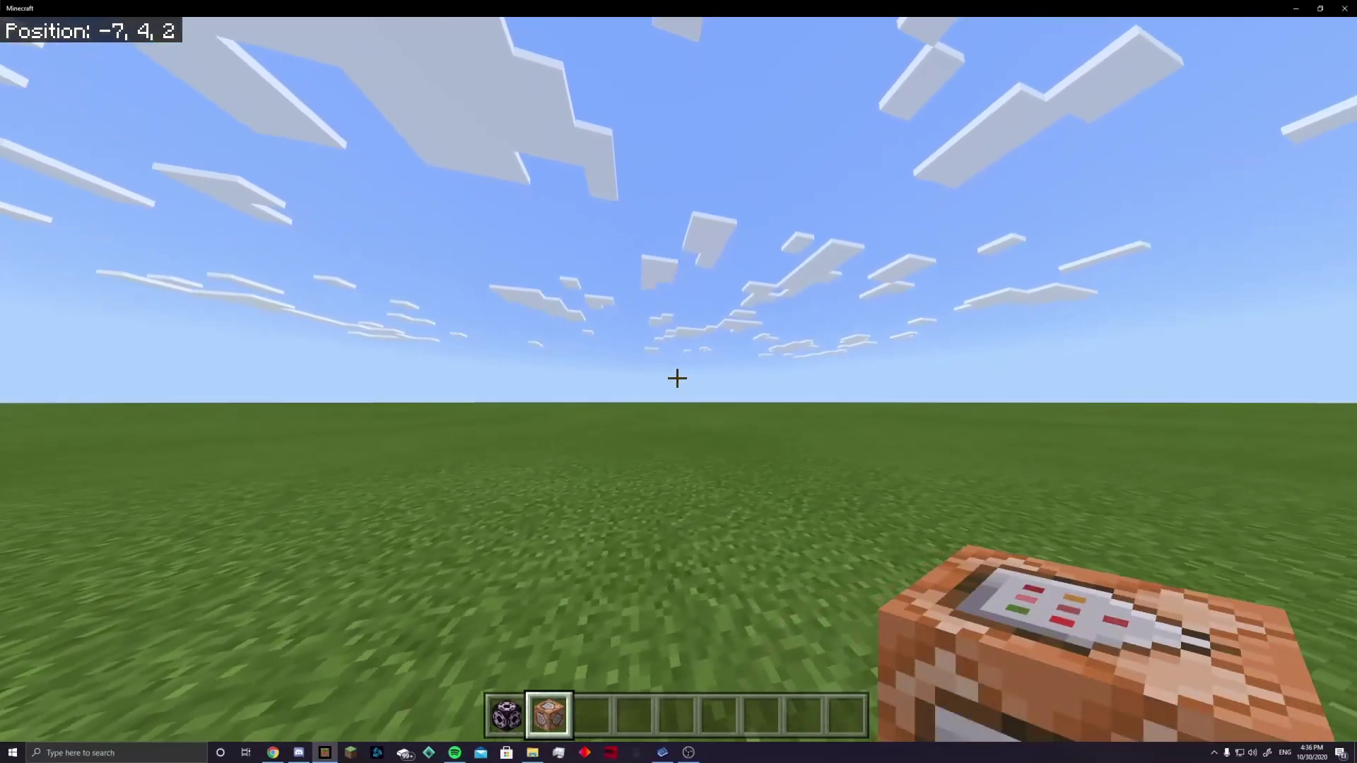
{"action": "key", "text": "s"}
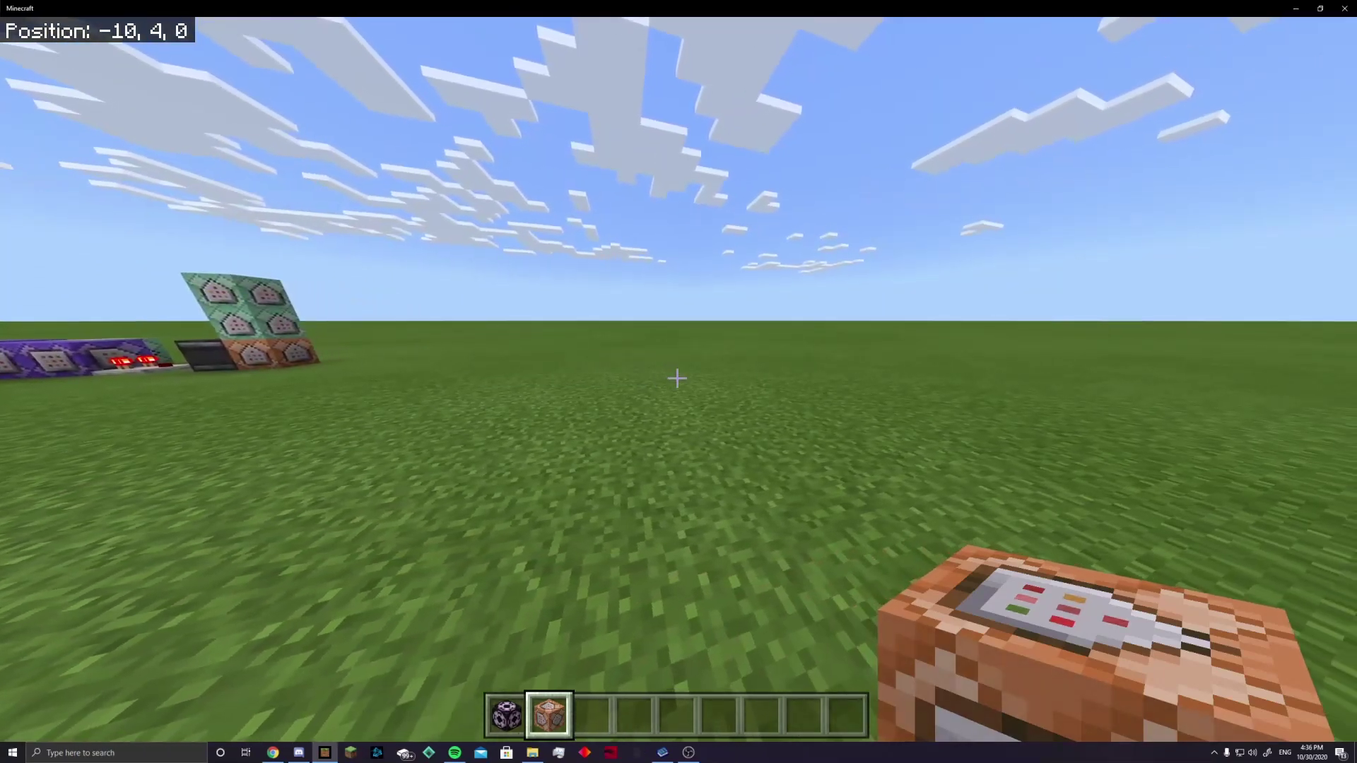
{"action": "key", "text": "w"}
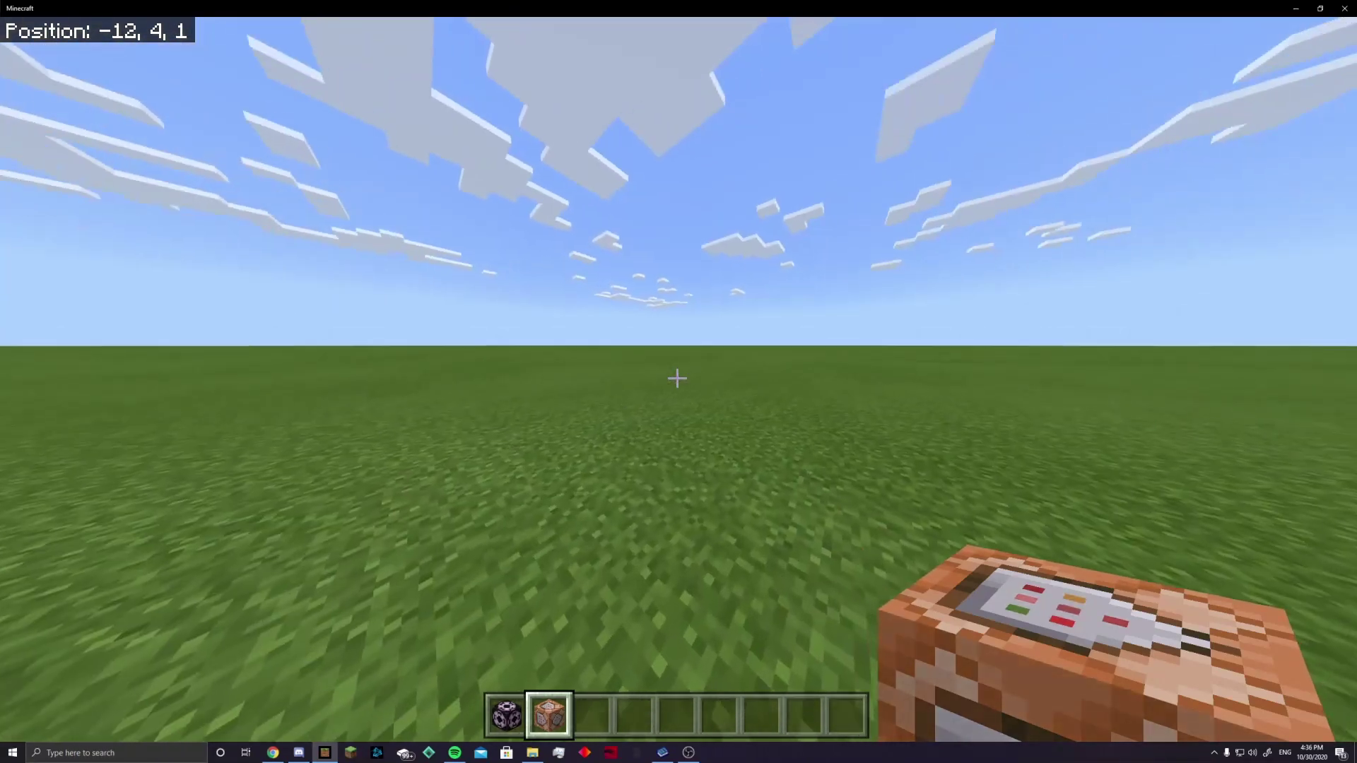
{"action": "key", "text": "w"}
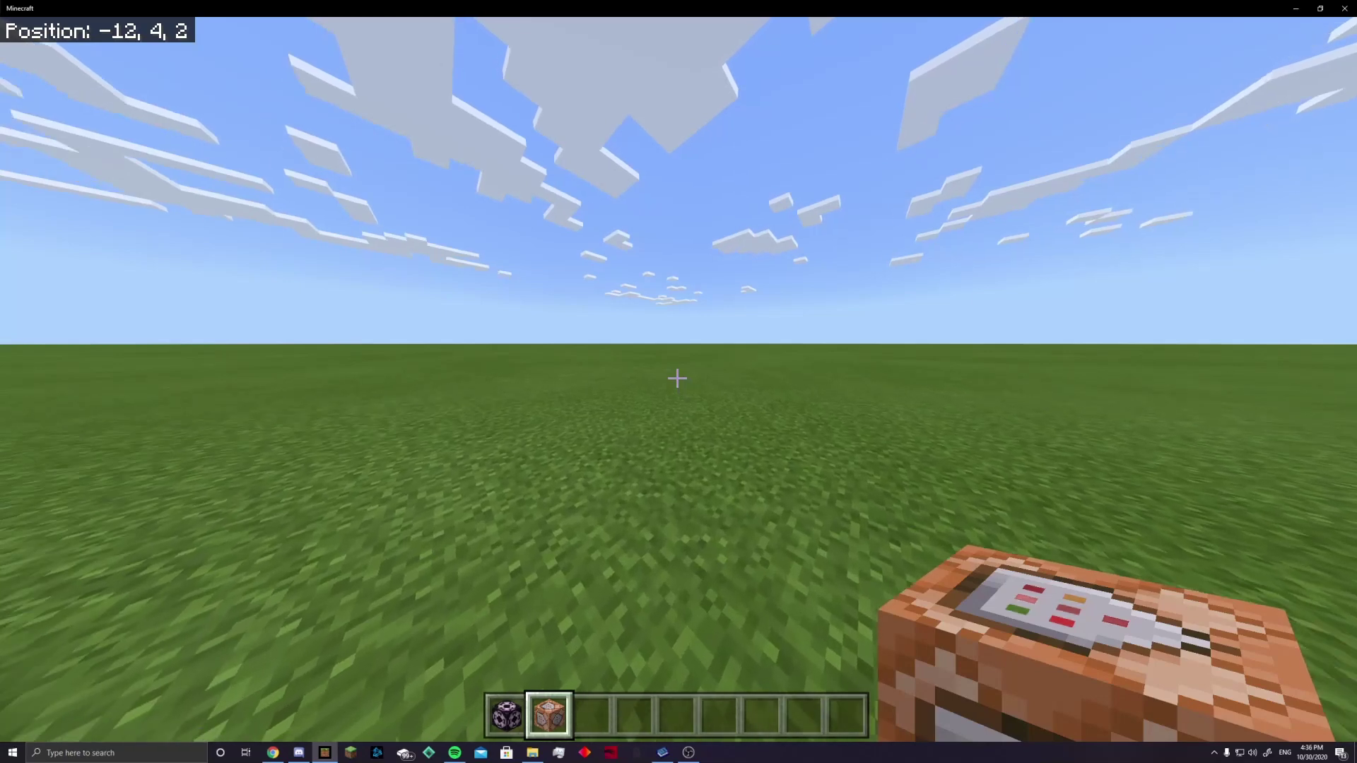
{"action": "key", "text": "s"}
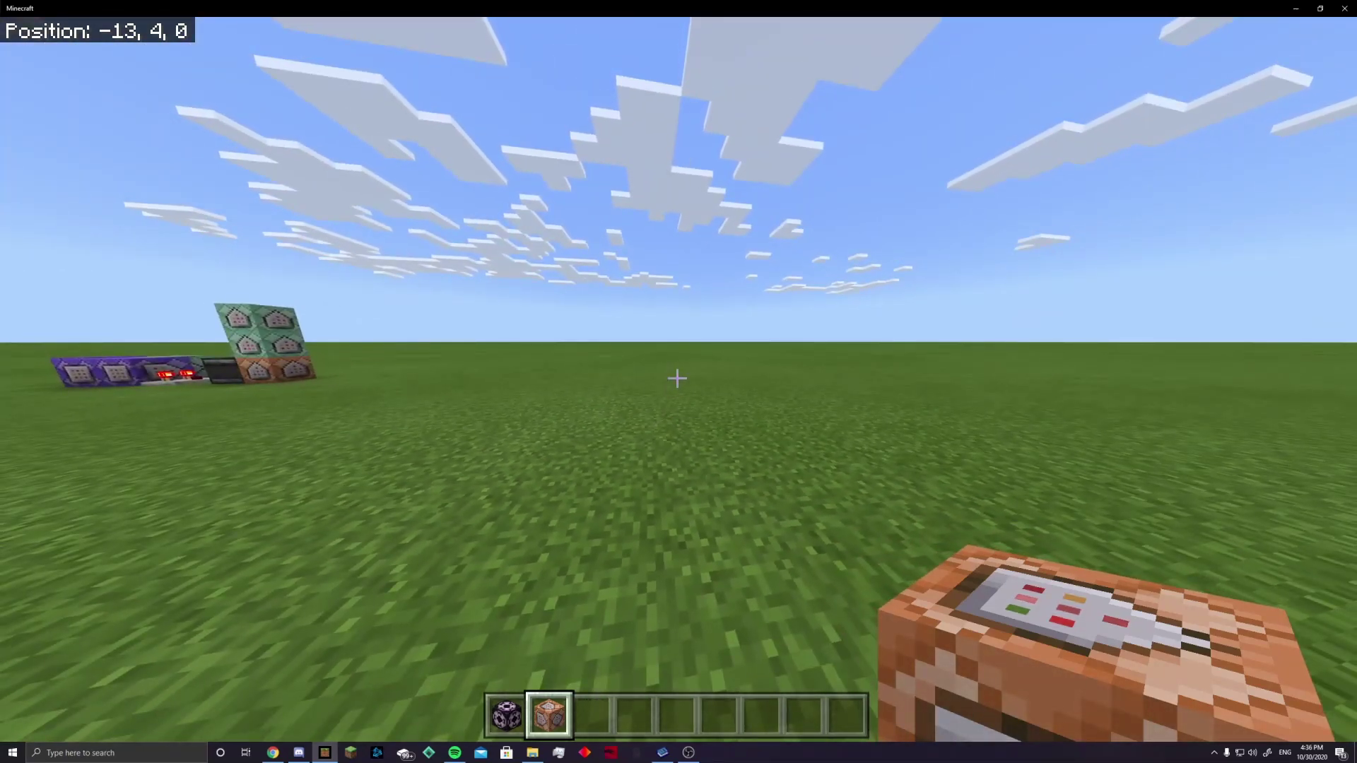
{"action": "key", "text": "w"}
{"action": "key", "text": "s"}
{"action": "key", "text": "a"}
{"action": "key", "text": "d"}
{"action": "key", "text": "w"}
{"action": "key", "text": "w"}
{"action": "key", "text": "s"}
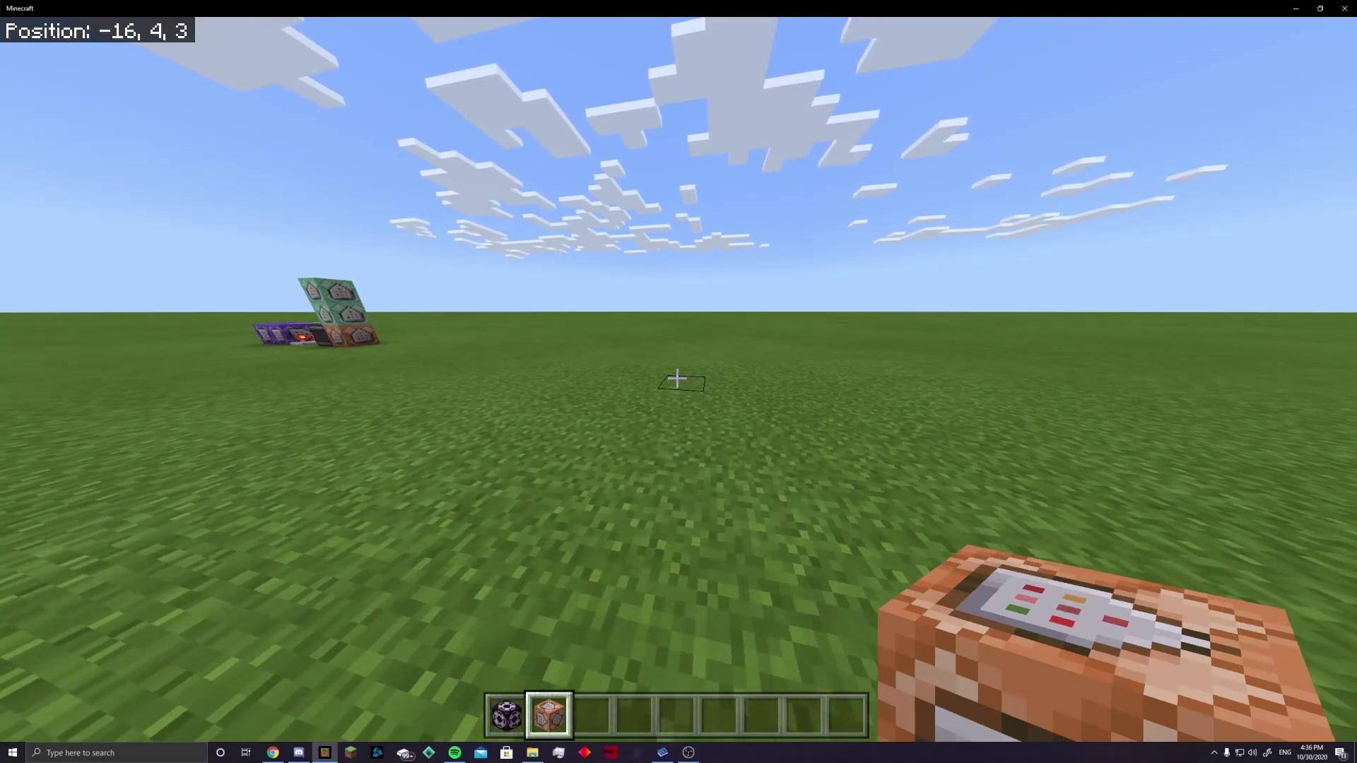
Place an impulse command block on the open grass and set its command to "say abc"
{"action": "key", "text": "w"}
{"action": "right_click", "coordinate": [677, 379]}
{"action": "right_click", "coordinate": [677, 379]}
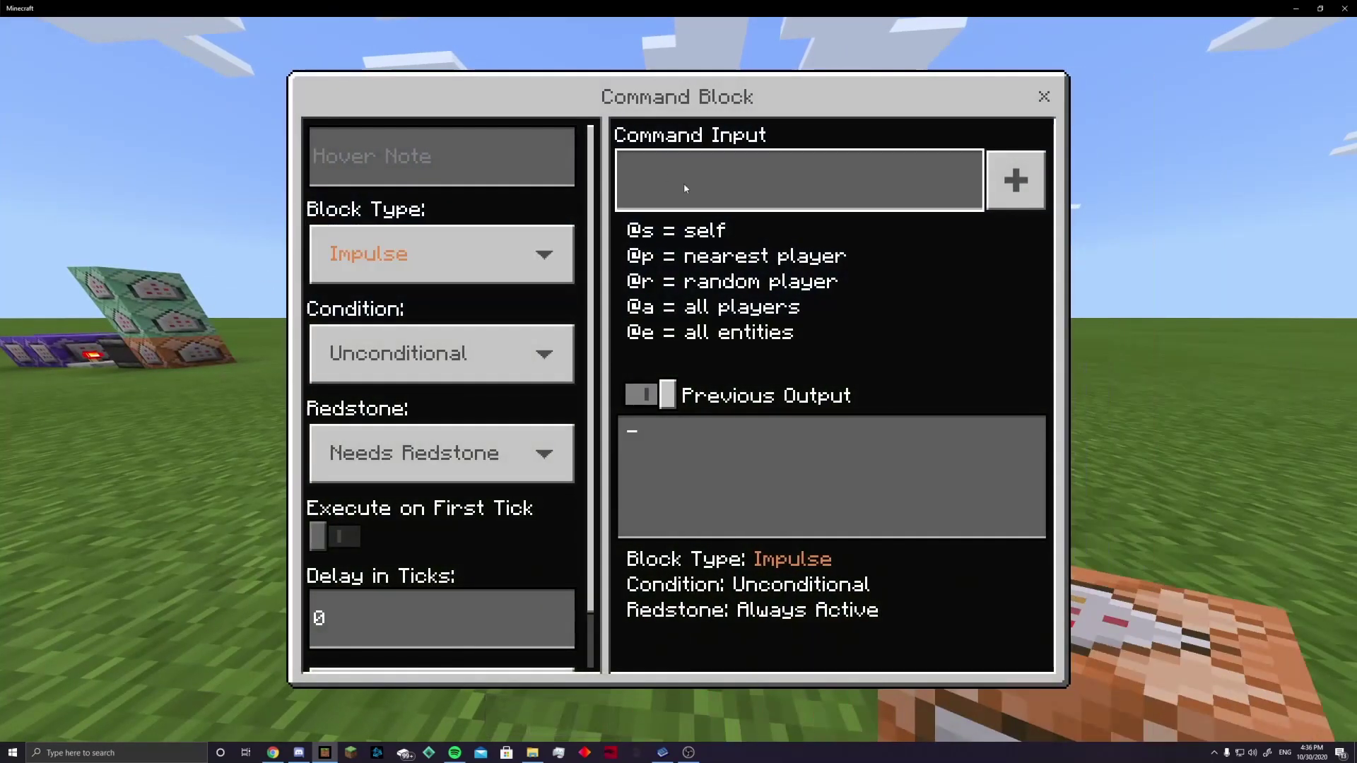
{"action": "left_click", "coordinate": [685, 188]}
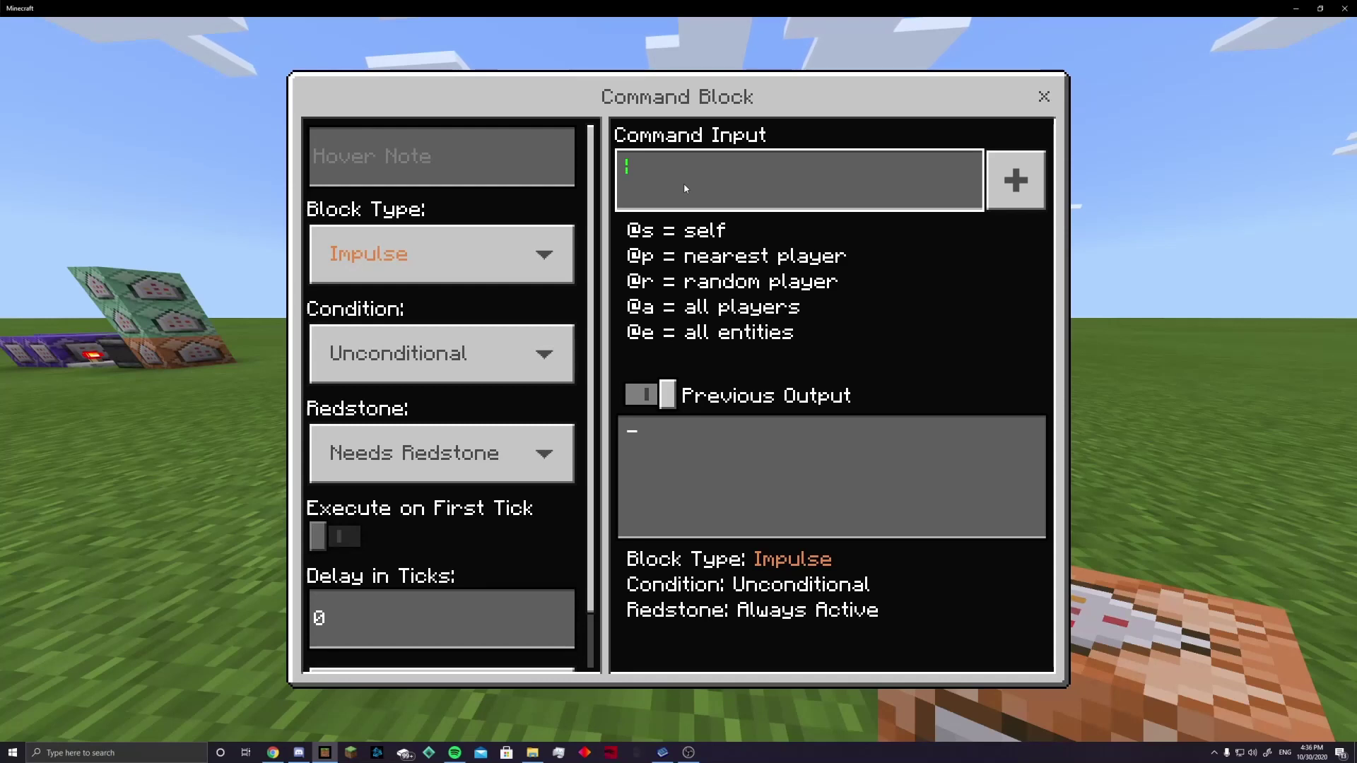
{"action": "type", "text": "SAY"}
{"action": "key", "text": "BackSpace"}
{"action": "key", "text": "BackSpace"}
{"action": "key", "text": "BackSpace"}
{"action": "type", "text": "say abc"}
{"action": "key", "text": "Escape"}
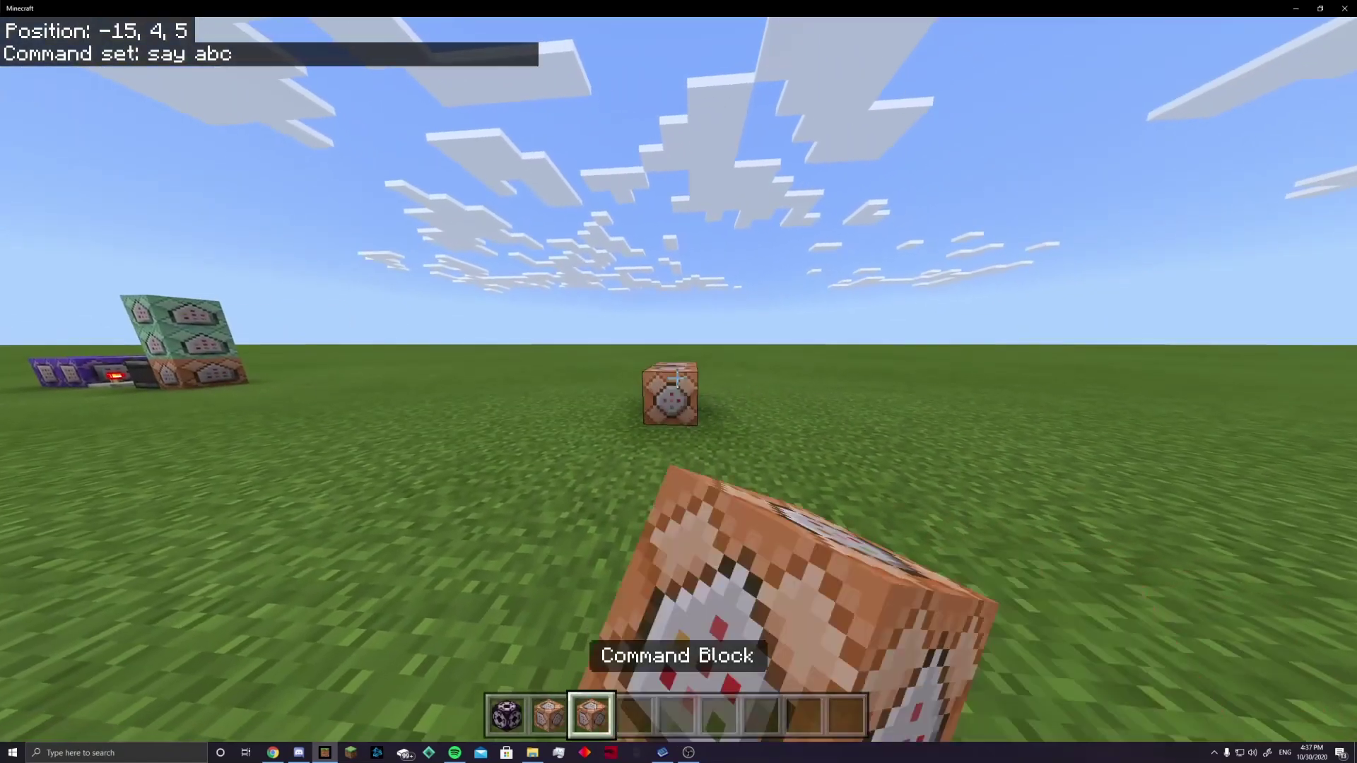
Add a second command block in front of the first, make it a Chain block, adjust its redstone setting and set its command to "say abcd"
{"action": "right_click", "coordinate": [679, 382]}
{"action": "left_click", "coordinate": [441, 254]}
{"action": "left_click", "coordinate": [382, 273]}
{"action": "left_click", "coordinate": [411, 430]}
{"action": "left_click", "coordinate": [417, 518]}
{"action": "left_click", "coordinate": [767, 208]}
{"action": "type", "text": "d"}
{"action": "key", "text": "Escape"}
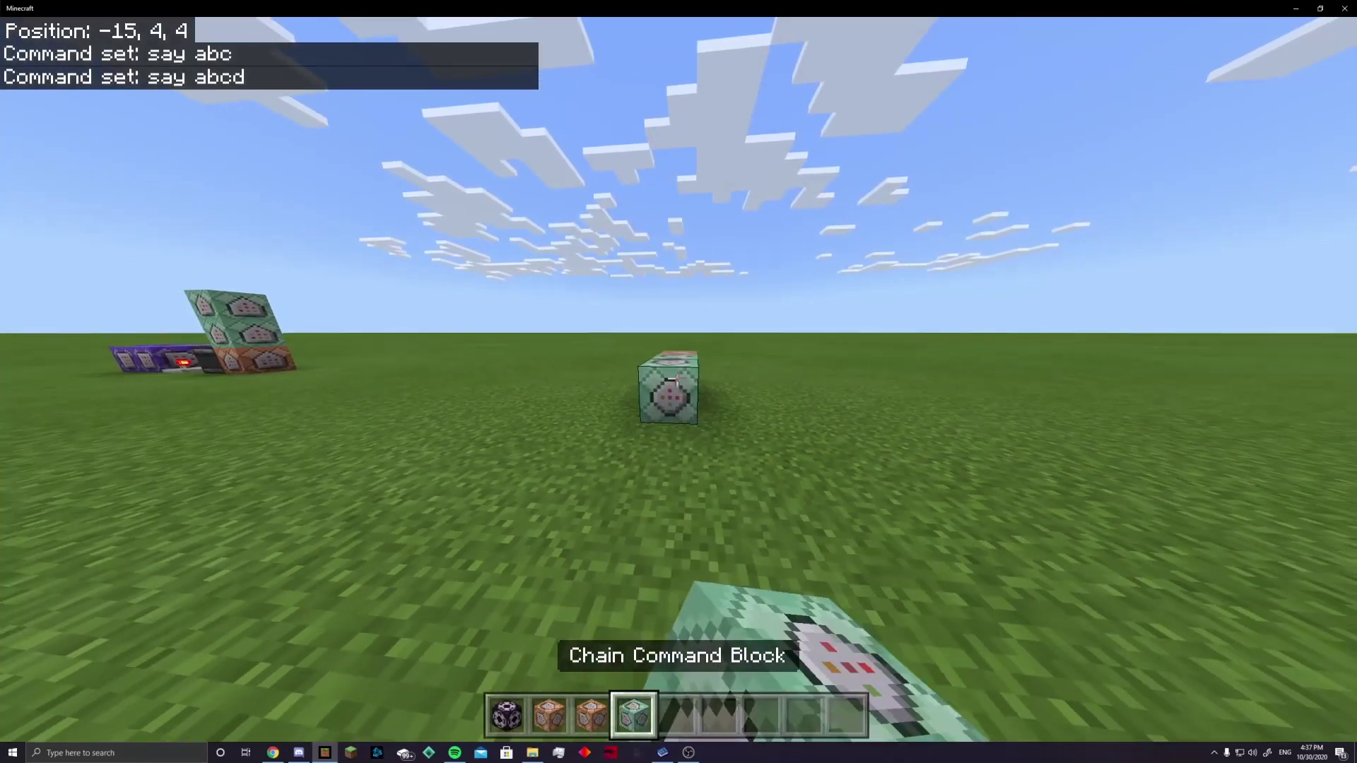
Add another chain command block to the front end of the row with the command "say abcde"
{"action": "right_click", "coordinate": [679, 382]}
{"action": "left_click", "coordinate": [771, 185]}
{"action": "type", "text": "e"}
{"action": "key", "text": "Escape"}
Place a structure block on top of the impulse command block and remove it again
{"action": "scroll", "coordinate": [678, 382], "scroll_direction": "up", "scroll_amount": 3}
{"action": "key", "text": "w"}
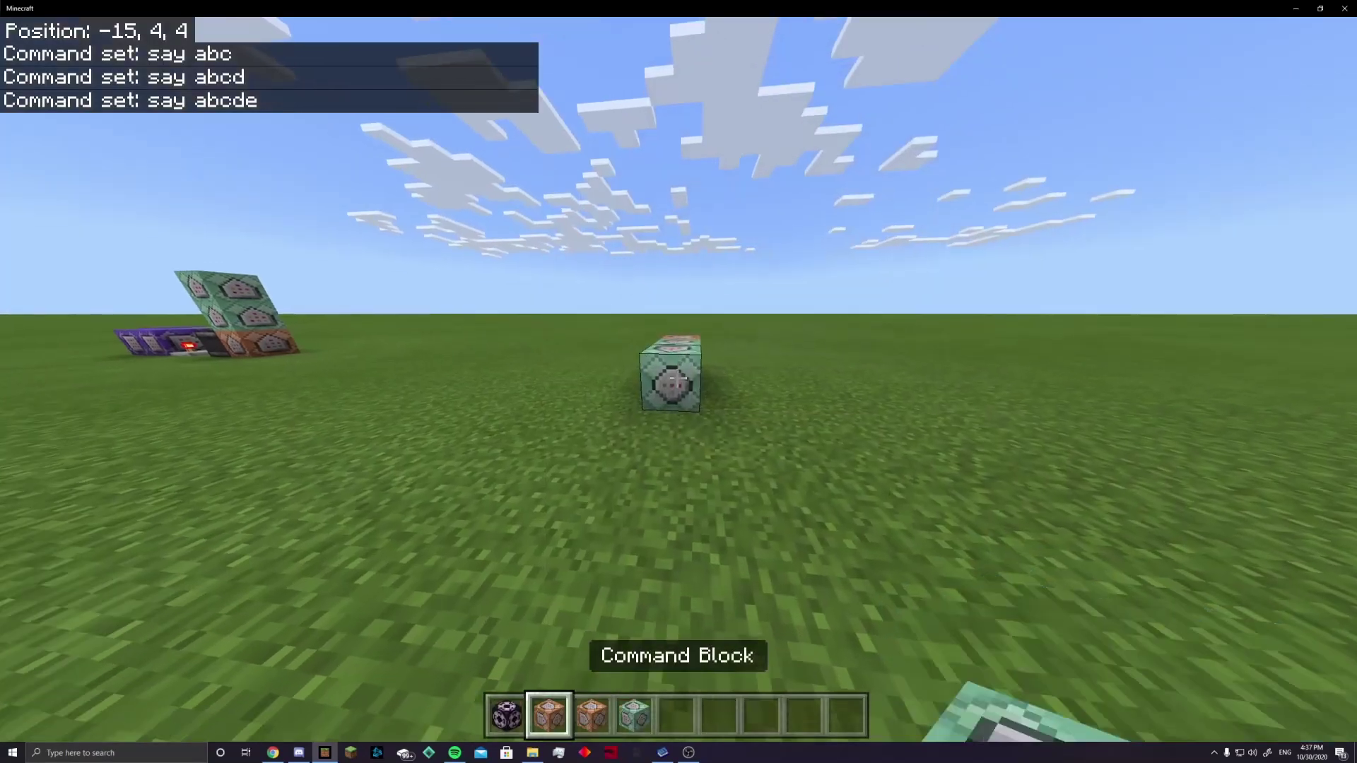
{"action": "key", "text": "d"}
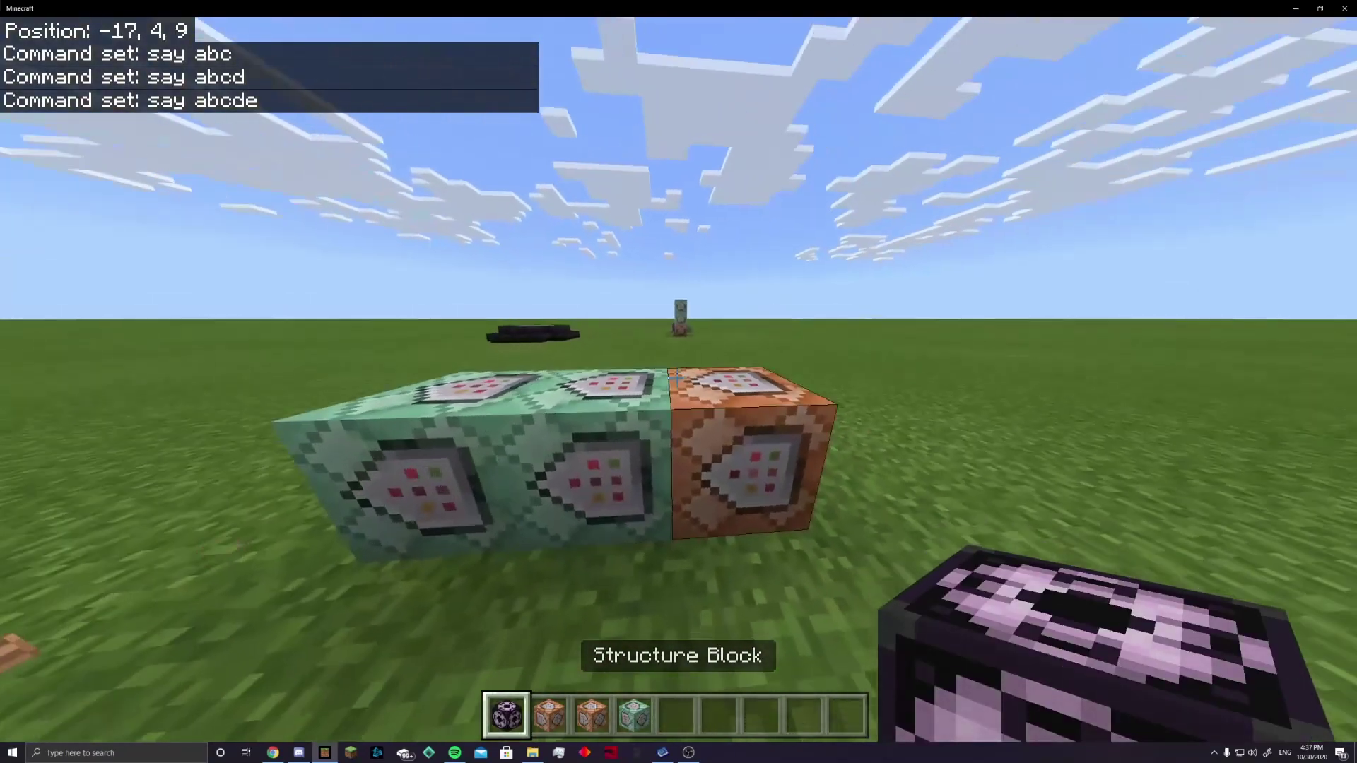
{"action": "right_click", "coordinate": [677, 378]}
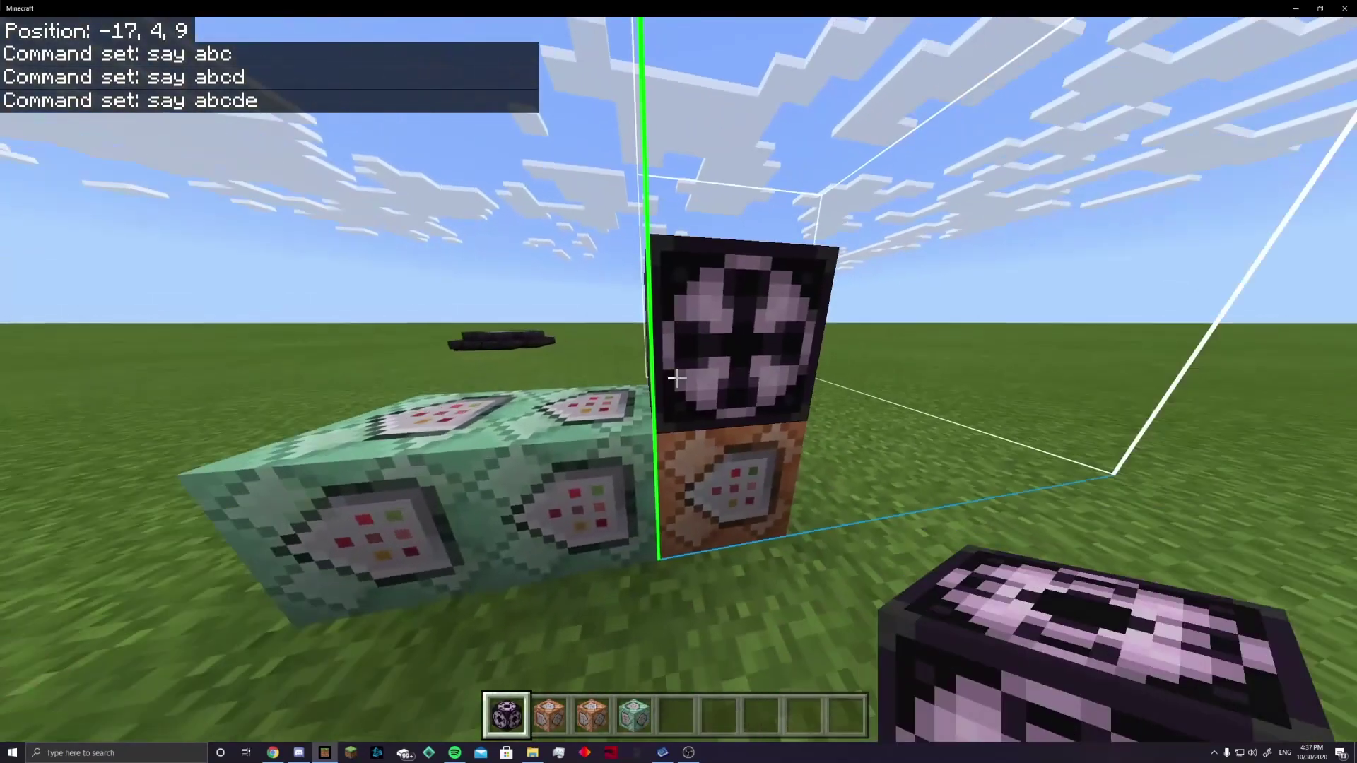
{"action": "left_click", "coordinate": [677, 378]}
{"action": "key", "text": "w"}
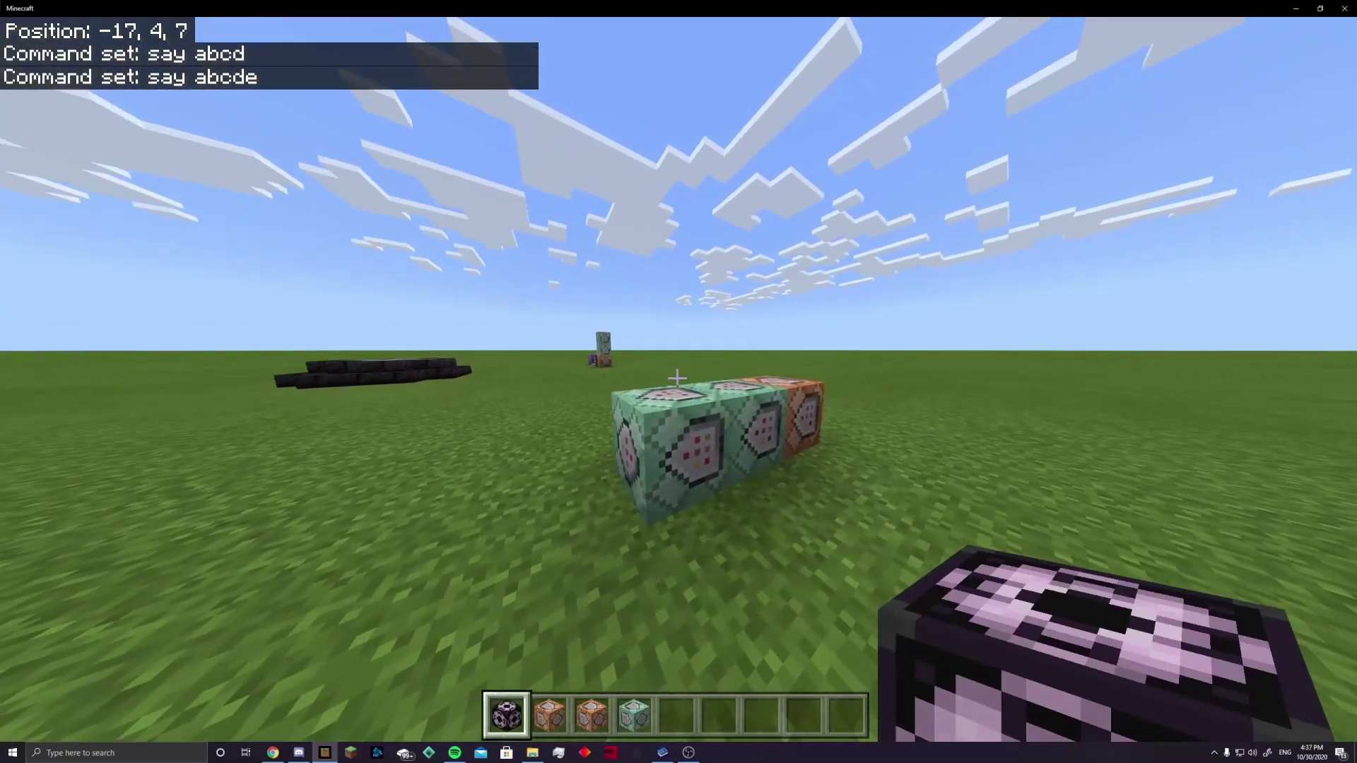
Place a structure block on top of the end chain command block and set its size to X 1, Y 1, Z 3
{"action": "right_click", "coordinate": [677, 378]}
{"action": "right_click", "coordinate": [677, 378]}
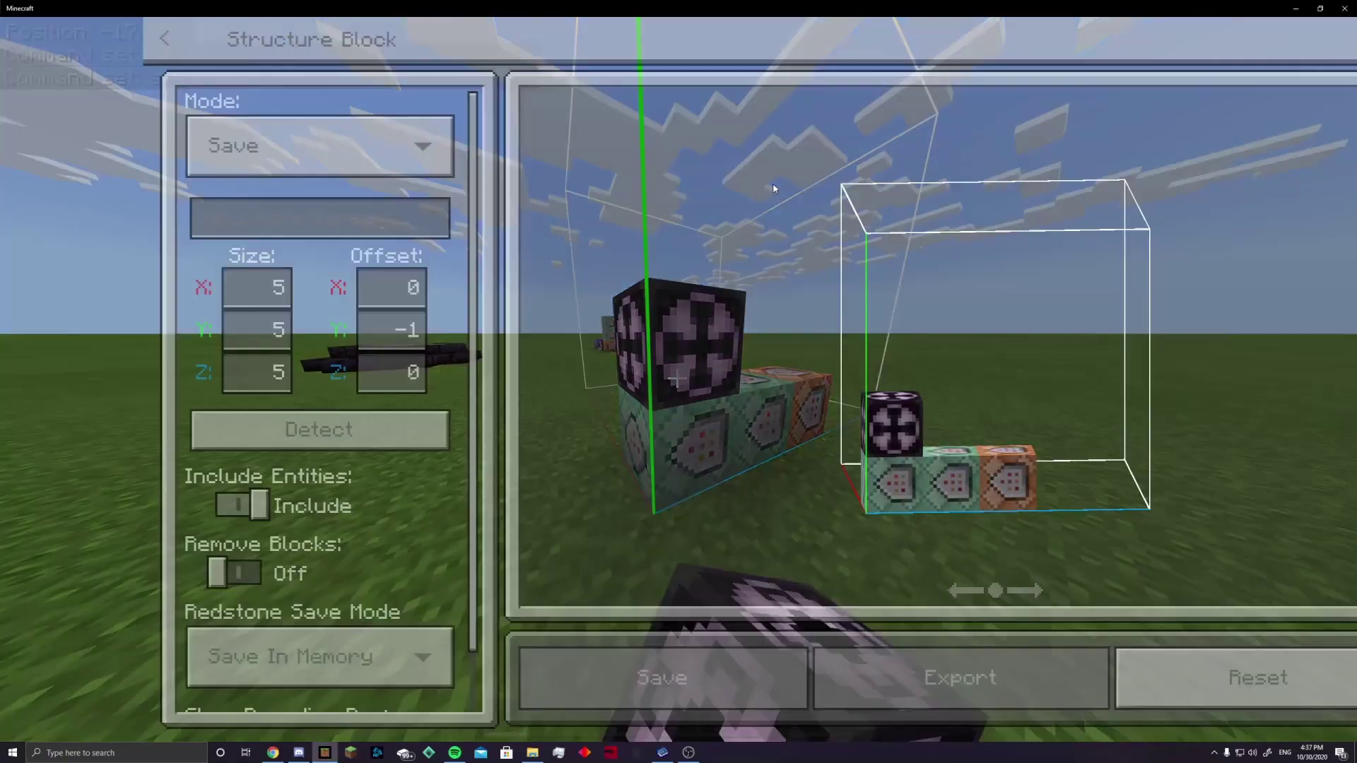
{"action": "left_click", "coordinate": [80, 286]}
{"action": "key", "text": "BackSpace"}
{"action": "type", "text": "1"}
{"action": "left_click", "coordinate": [75, 294]}
{"action": "left_click", "coordinate": [112, 386]}
{"action": "key", "text": "BackSpace"}
{"action": "type", "text": "3"}
{"action": "left_click", "coordinate": [104, 327]}
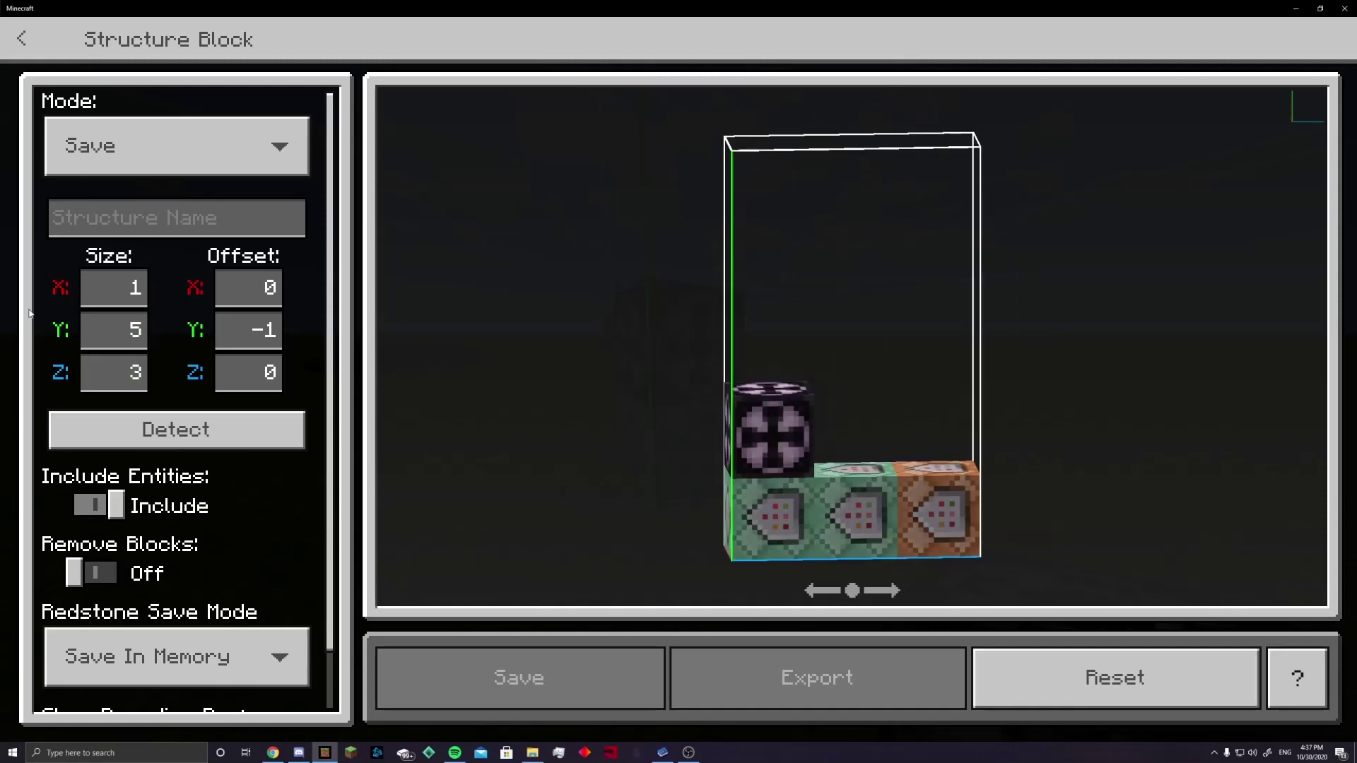
{"action": "key", "text": "BackSpace"}
{"action": "type", "text": "1"}
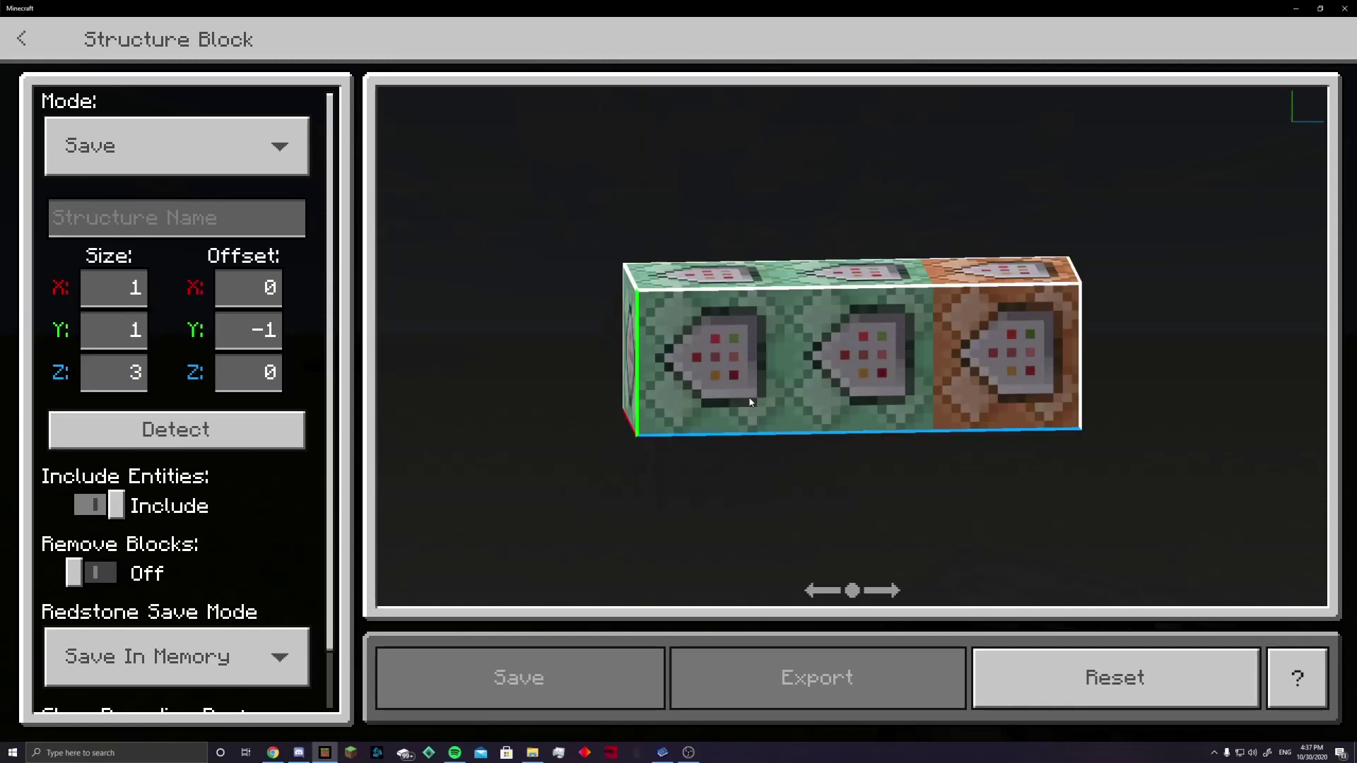
{"action": "key", "text": "Escape"}
Check the outline around the command block row and name the structure "cmdabc" in the structure block
{"action": "key", "text": "d"}
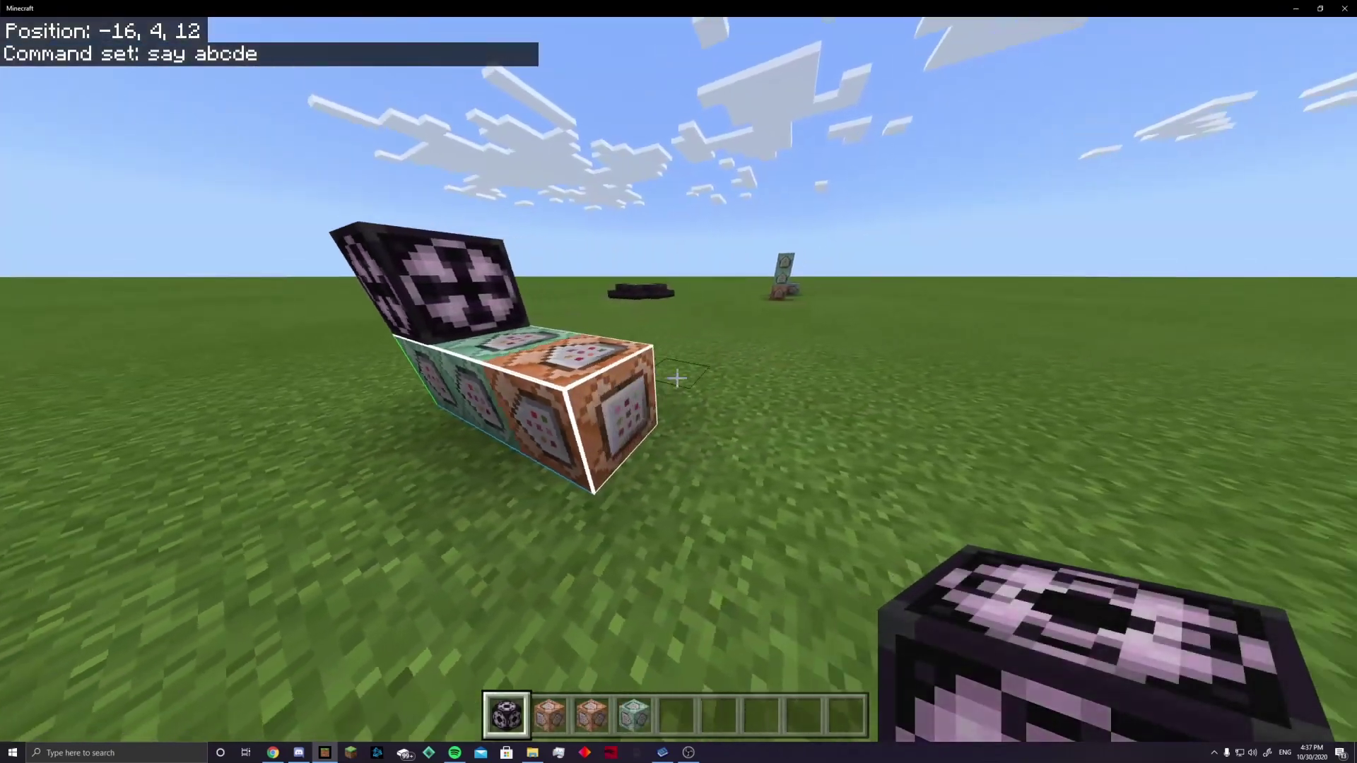
{"action": "key", "text": "s"}
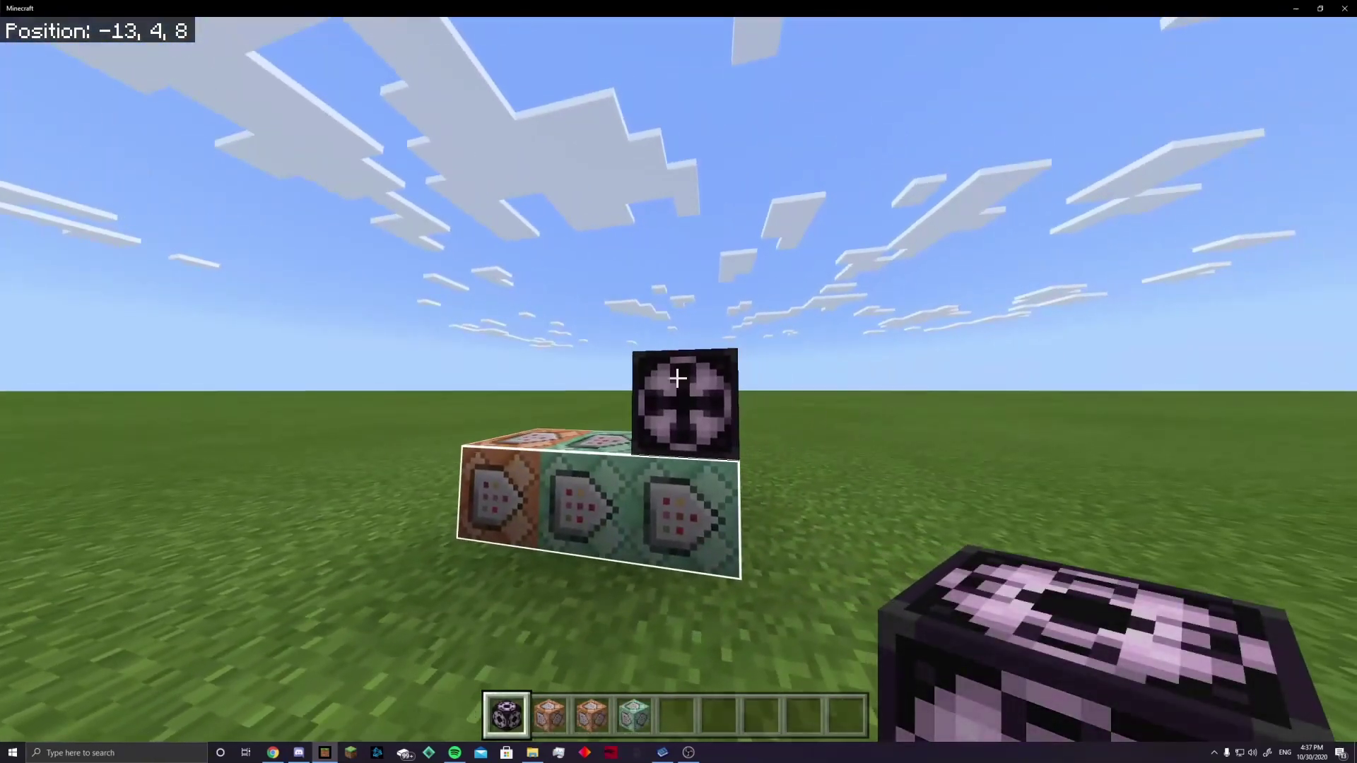
{"action": "right_click", "coordinate": [678, 381]}
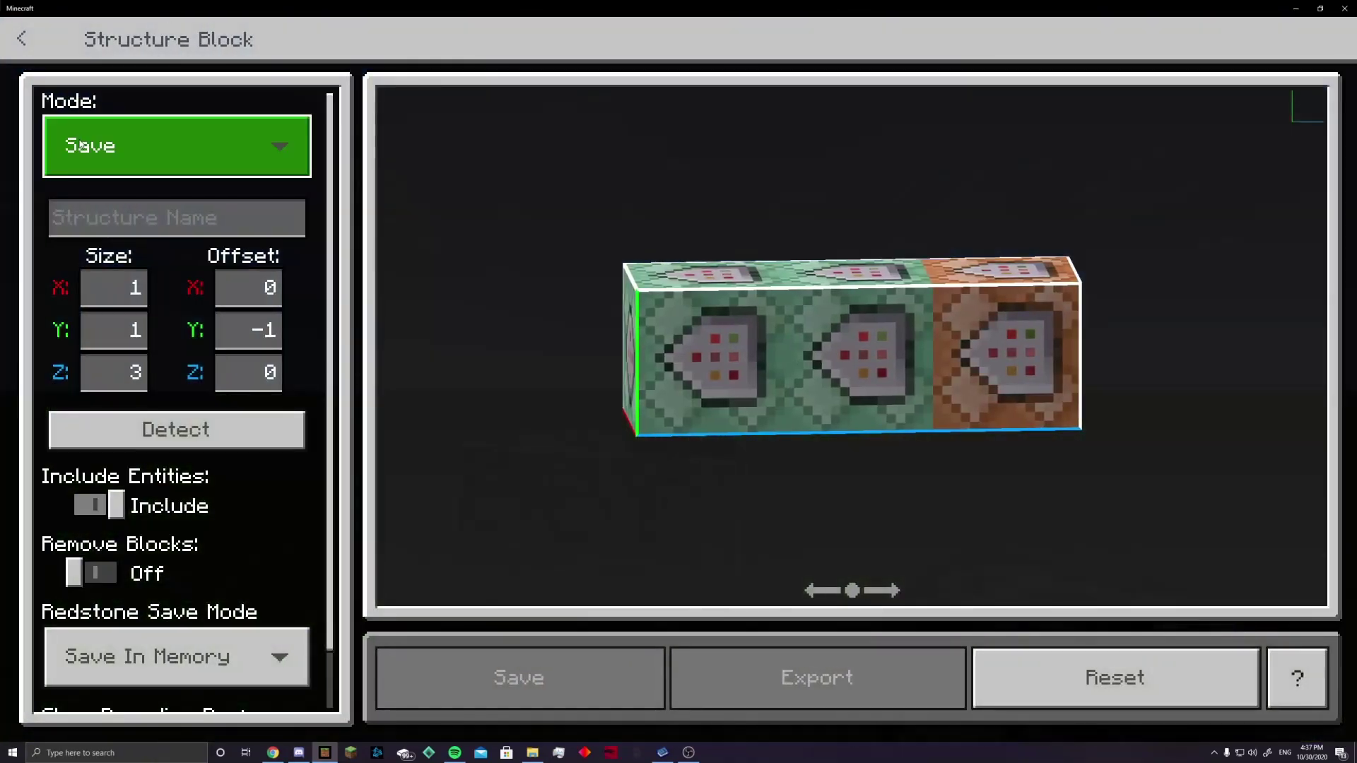
{"action": "left_click", "coordinate": [177, 218]}
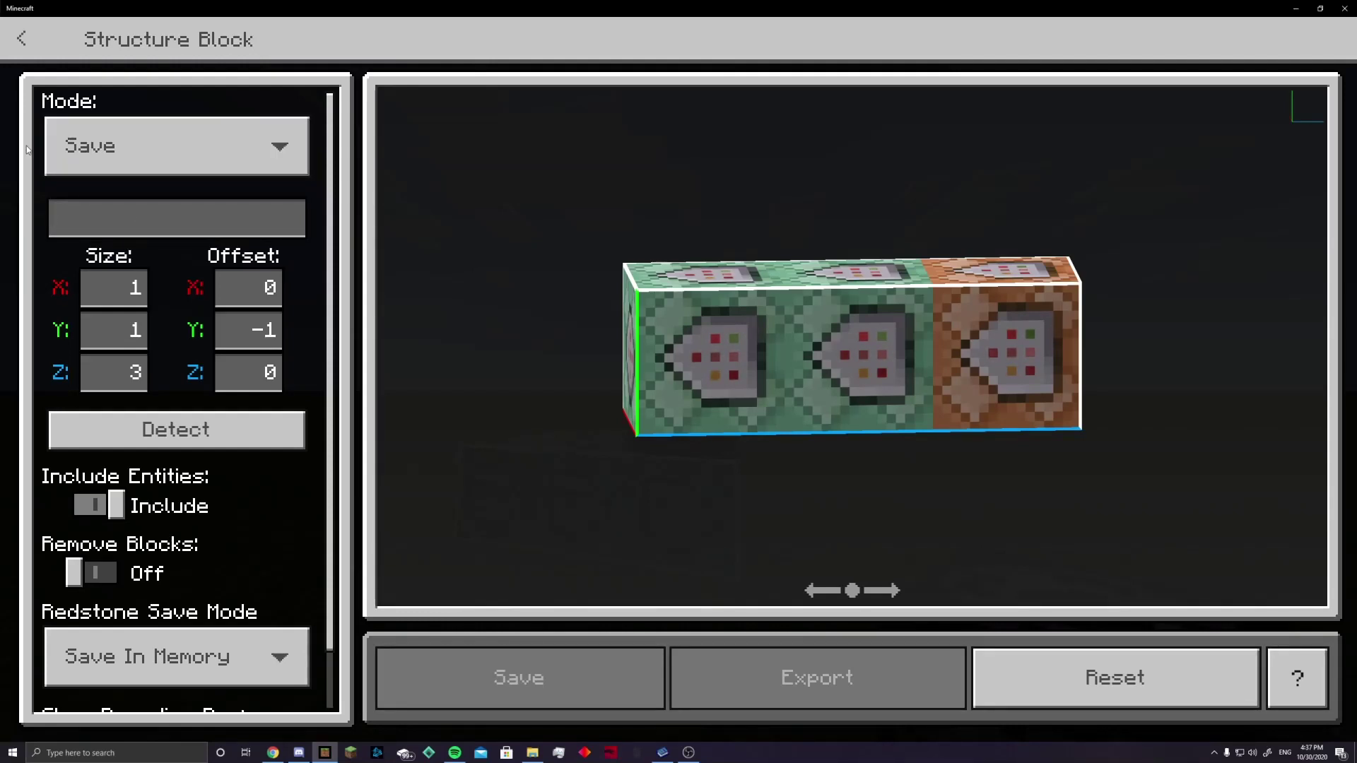
{"action": "type", "text": "cmdabc"}
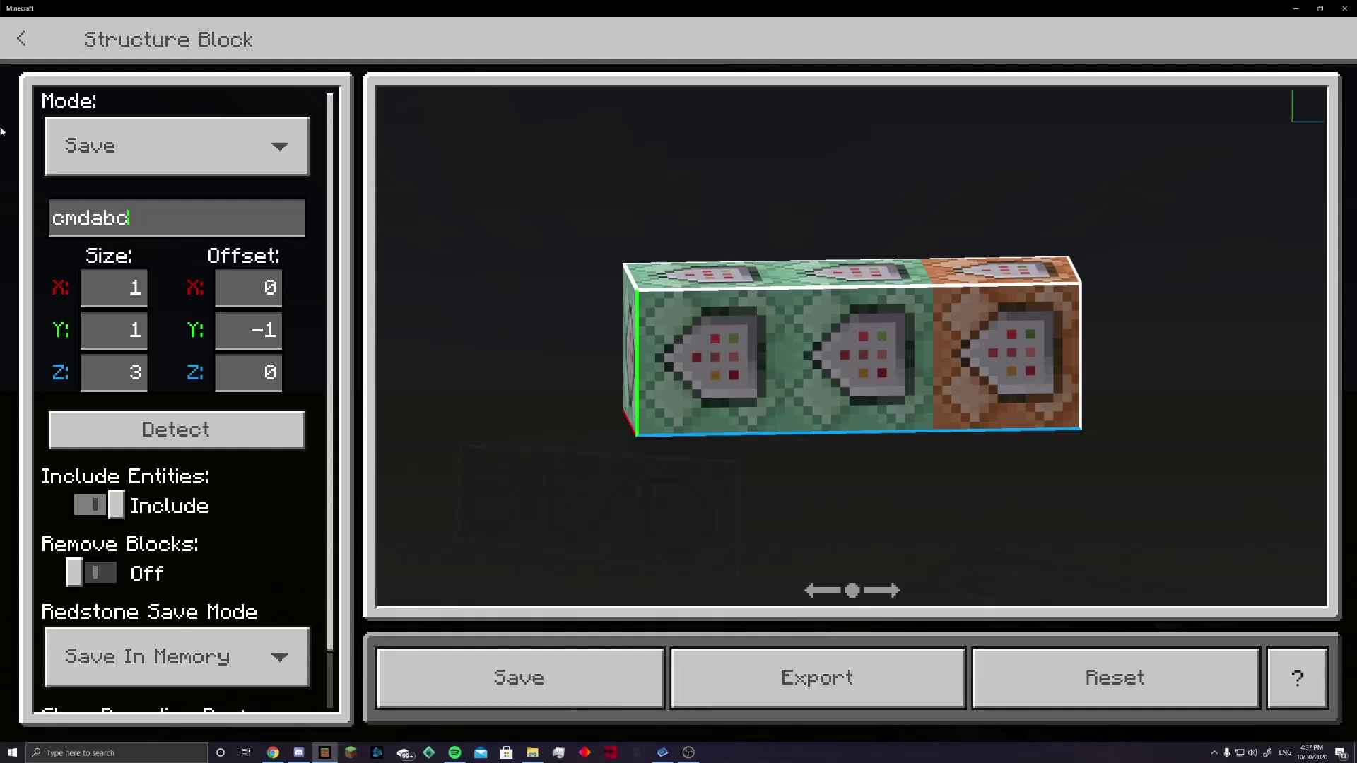
{"action": "left_click", "coordinate": [292, 143]}
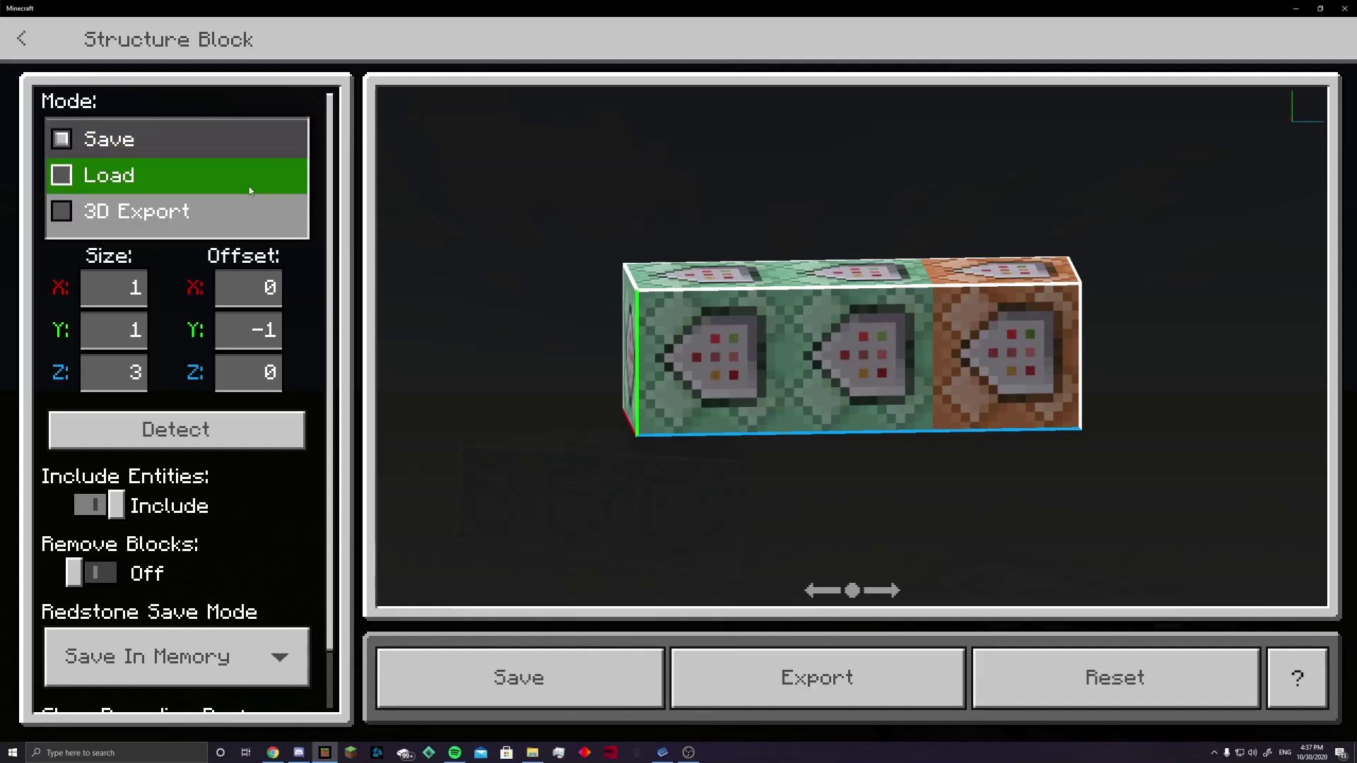
{"action": "key", "text": "Down"}
{"action": "key", "text": "Down"}
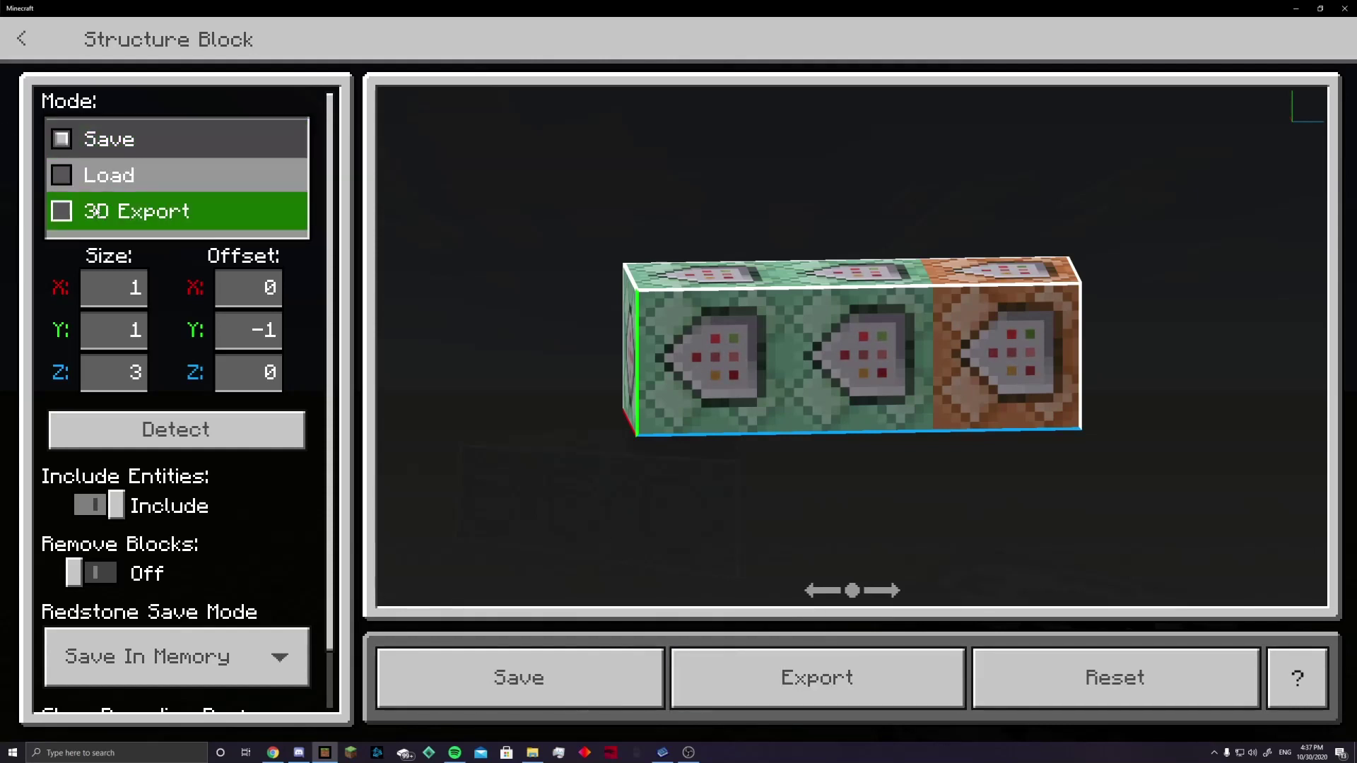
{"action": "key", "text": "Up"}
{"action": "key", "text": "Up"}
{"action": "key", "text": "Return"}
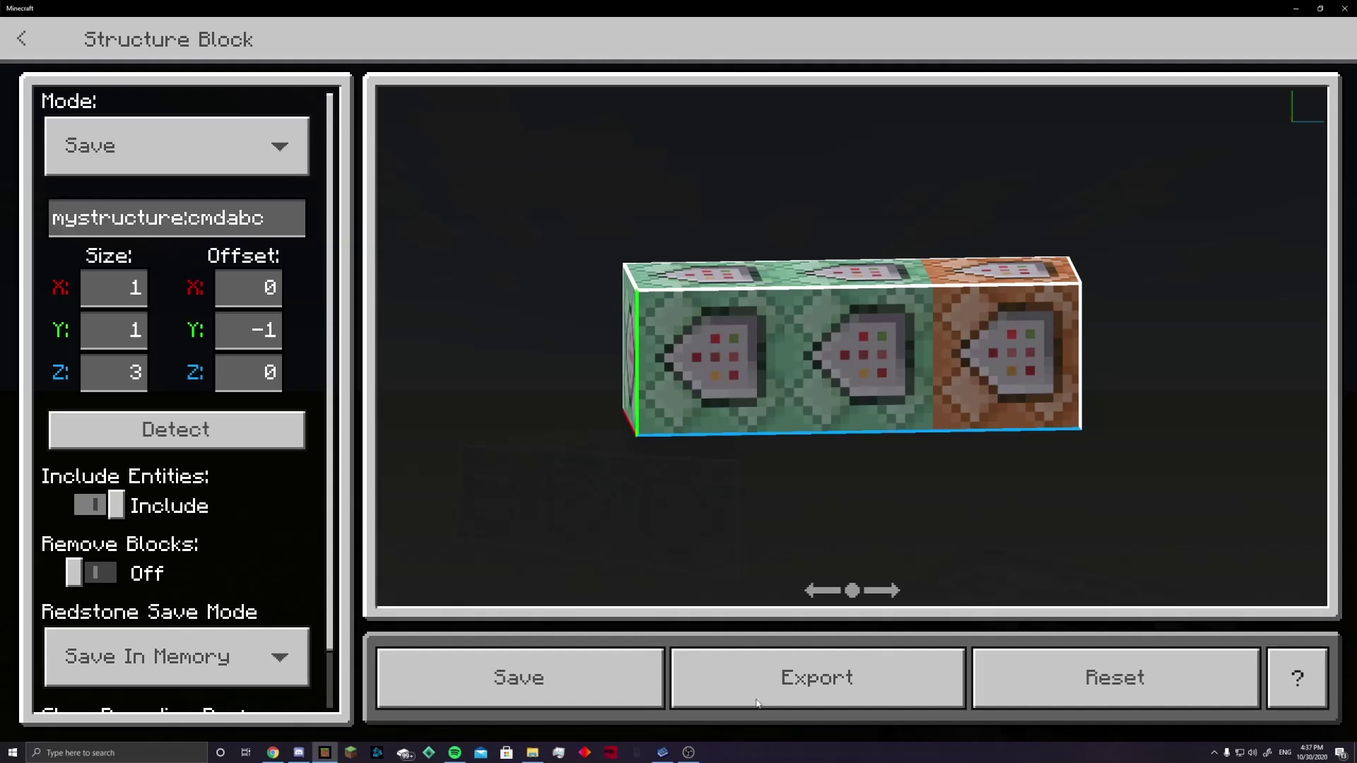
Export the structure to the Documents folder as cmdabc.mcstructure
{"action": "left_click", "coordinate": [787, 677]}
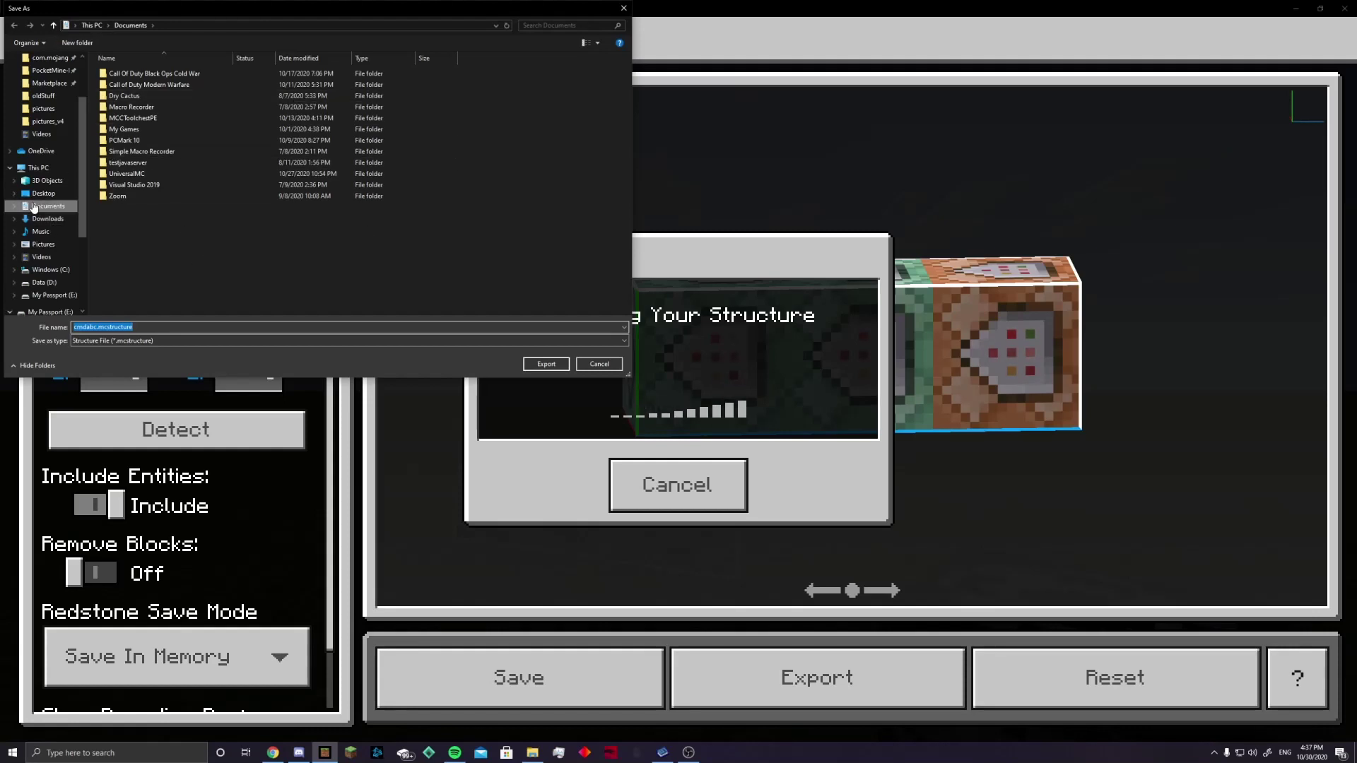
{"action": "left_click", "coordinate": [547, 363]}
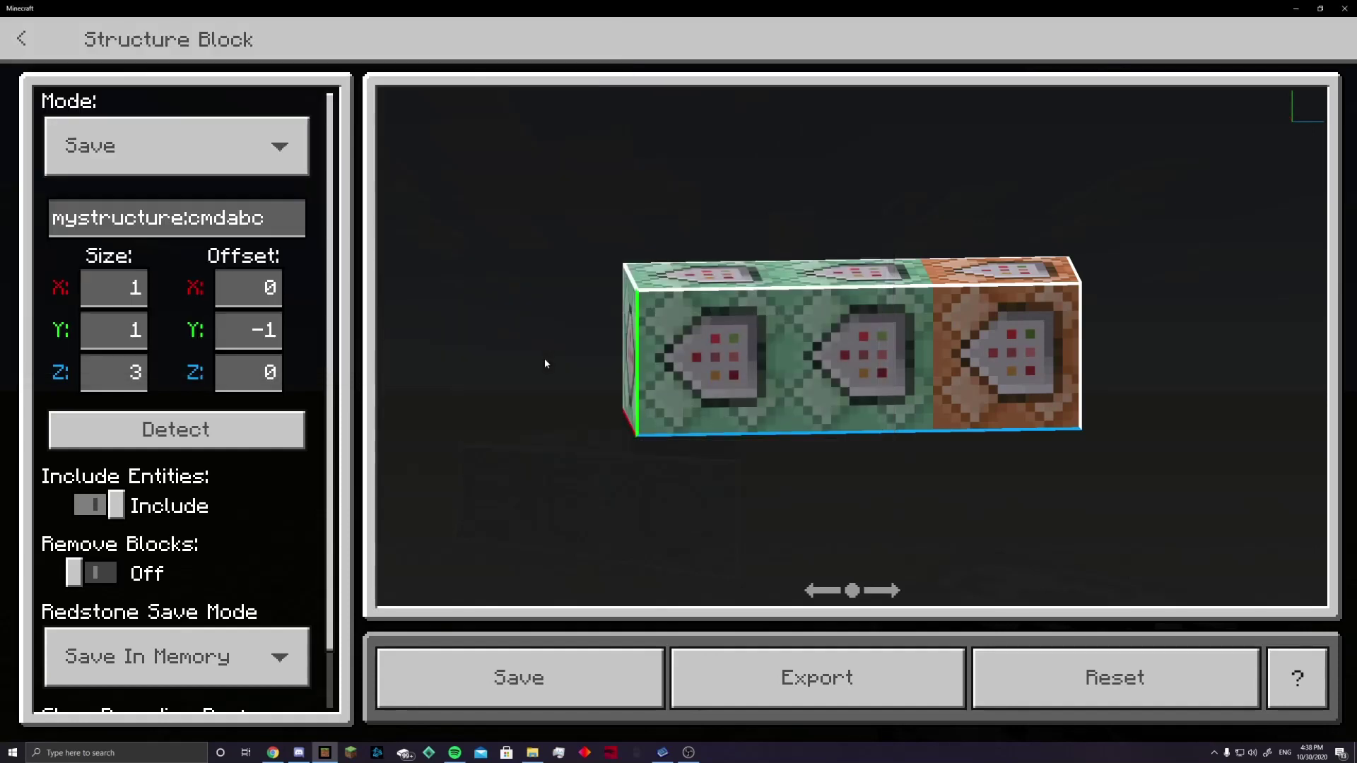
Open cmdabc.mcstructure from the Documents folder in Notepad, examine its raw contents, and close both the file and the folder
{"action": "mouse_move", "coordinate": [533, 755]}
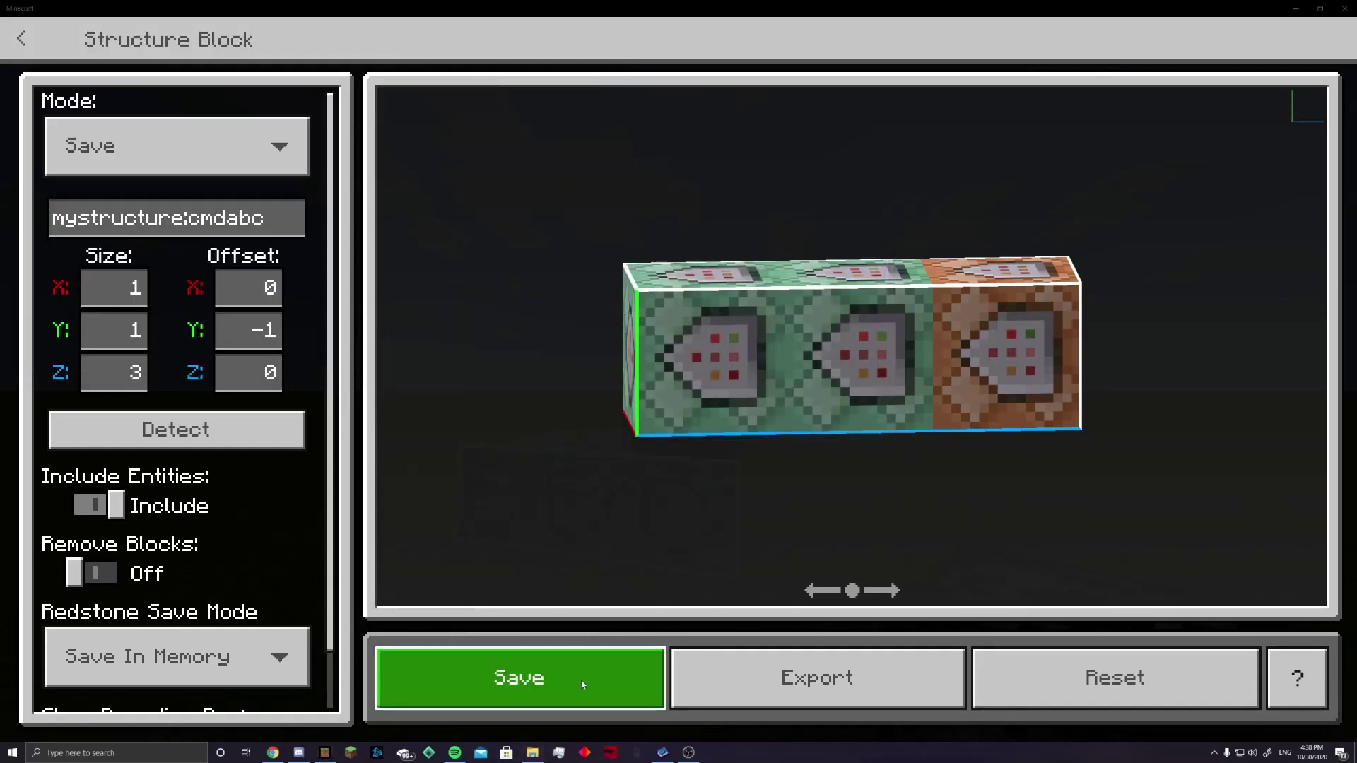
{"action": "left_click", "coordinate": [533, 753]}
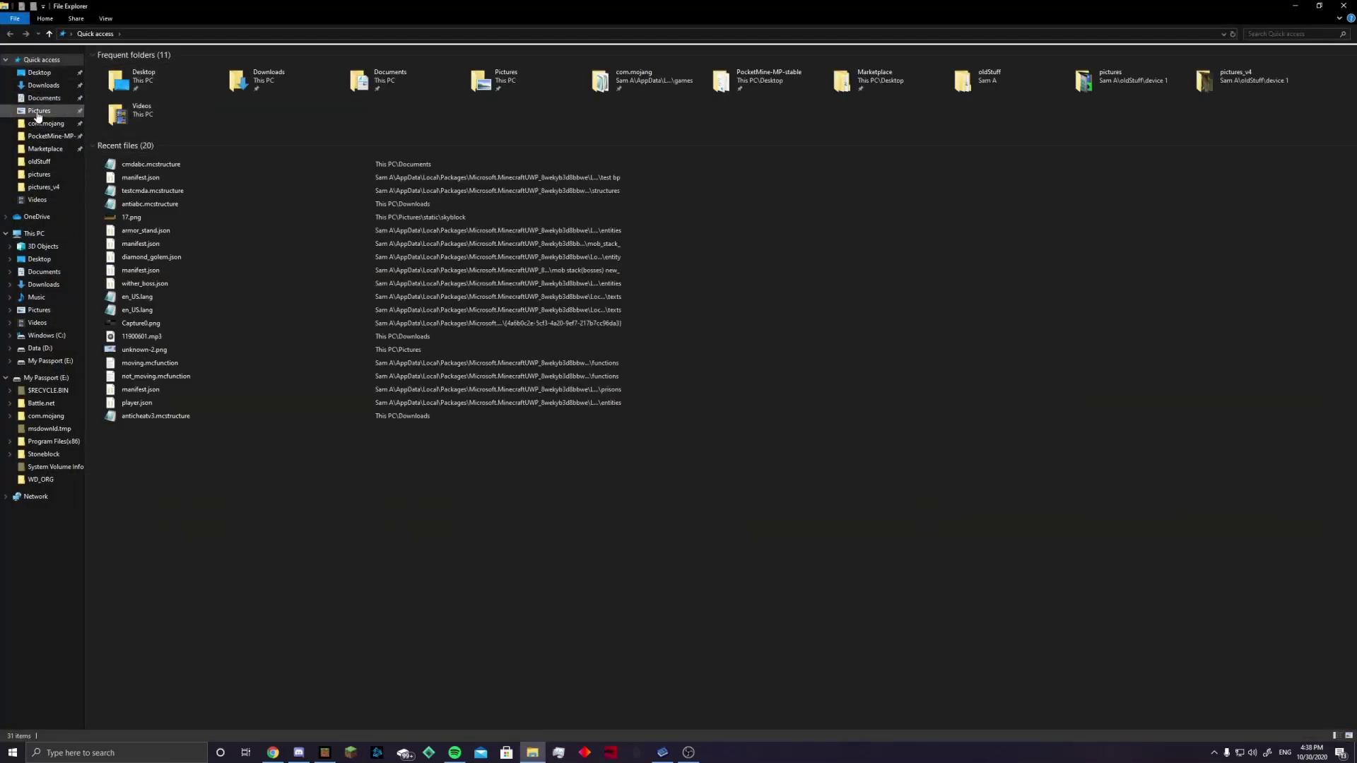
{"action": "left_click", "coordinate": [42, 98]}
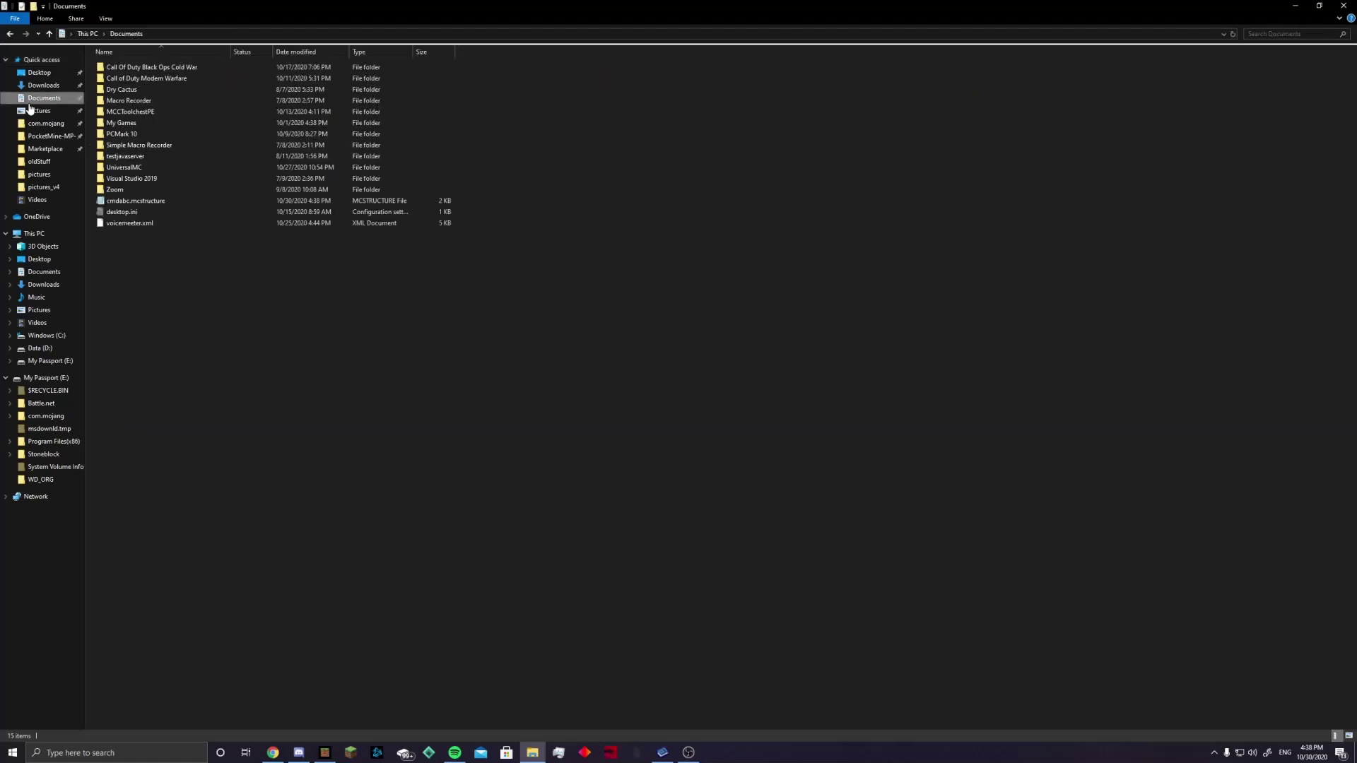
{"action": "left_click", "coordinate": [143, 203]}
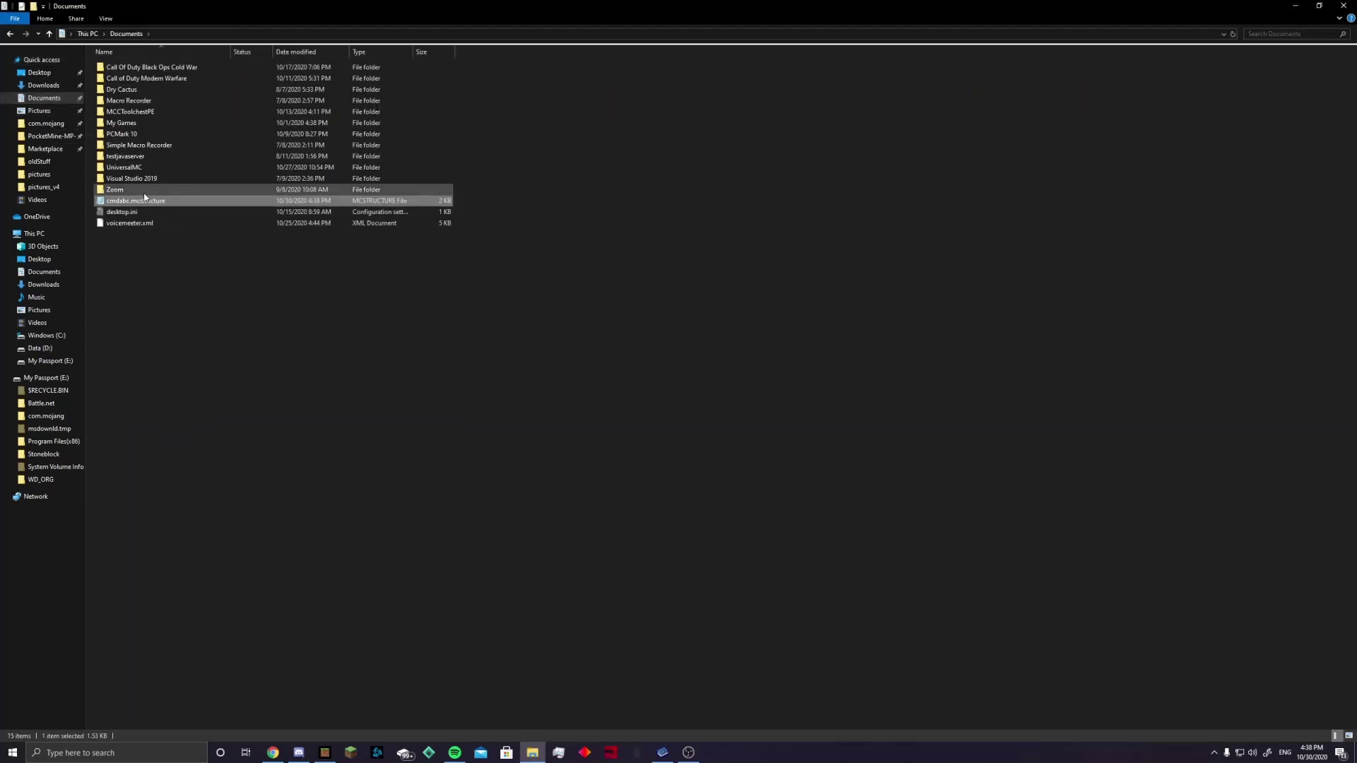
{"action": "double_click", "coordinate": [141, 203]}
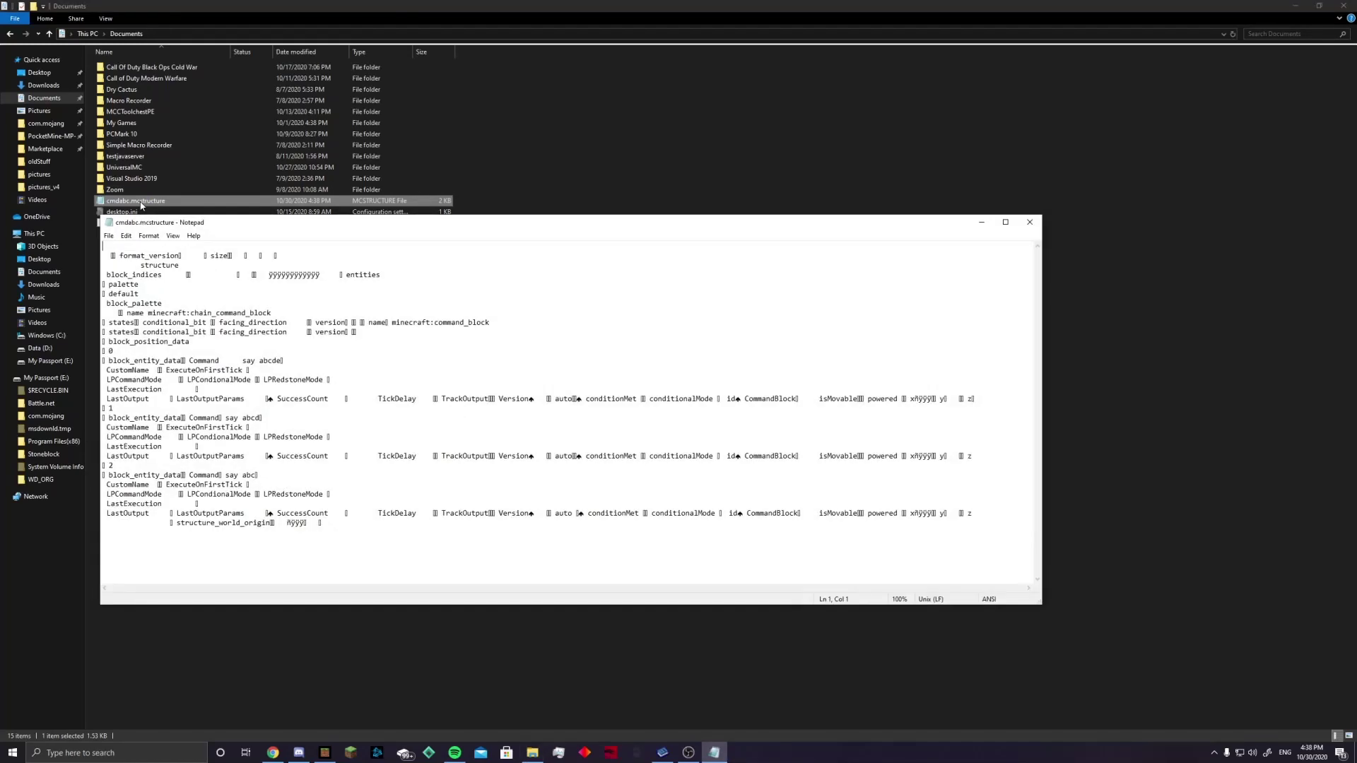
{"action": "left_click_drag", "start_coordinate": [466, 220], "coordinate": [488, 0]}
{"action": "left_click_drag", "start_coordinate": [49, 38], "coordinate": [750, 274]}
{"action": "left_click", "coordinate": [750, 275]}
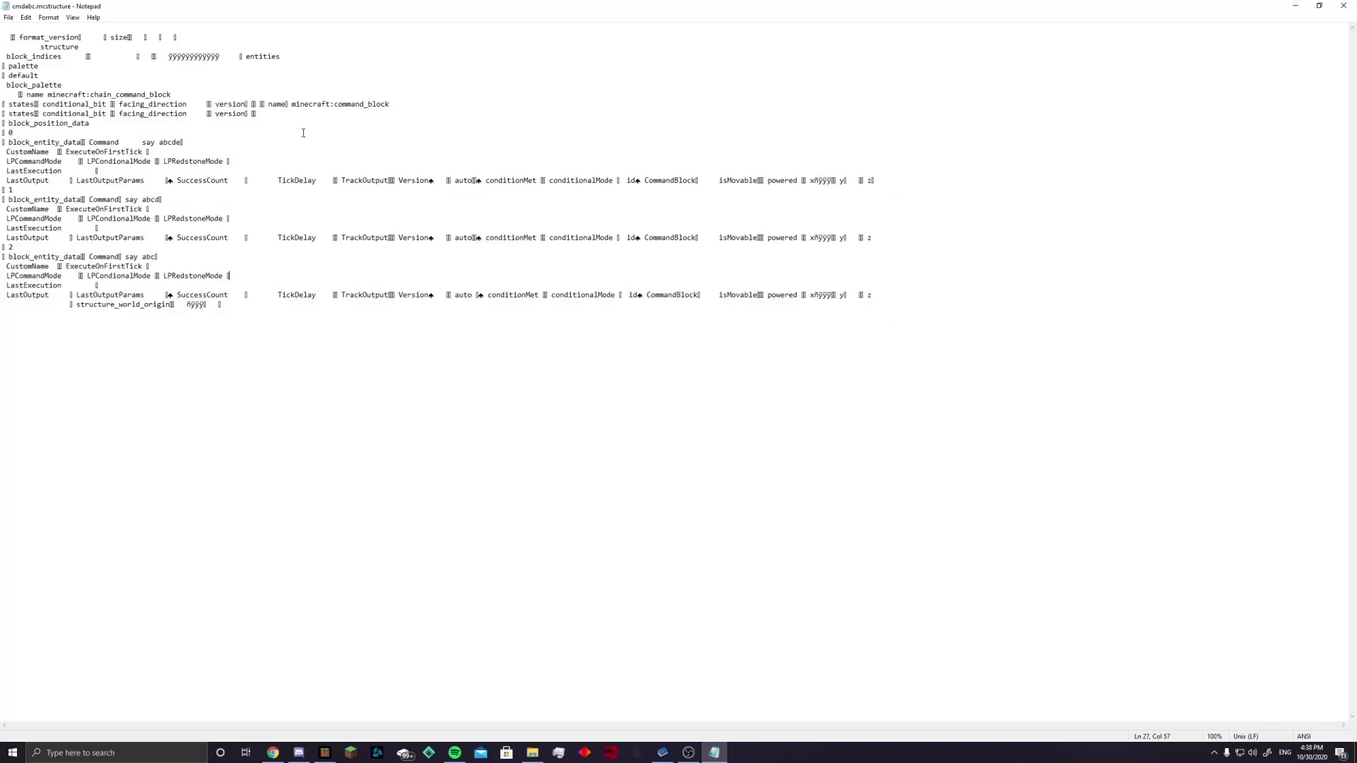
{"action": "left_click", "coordinate": [1350, 5]}
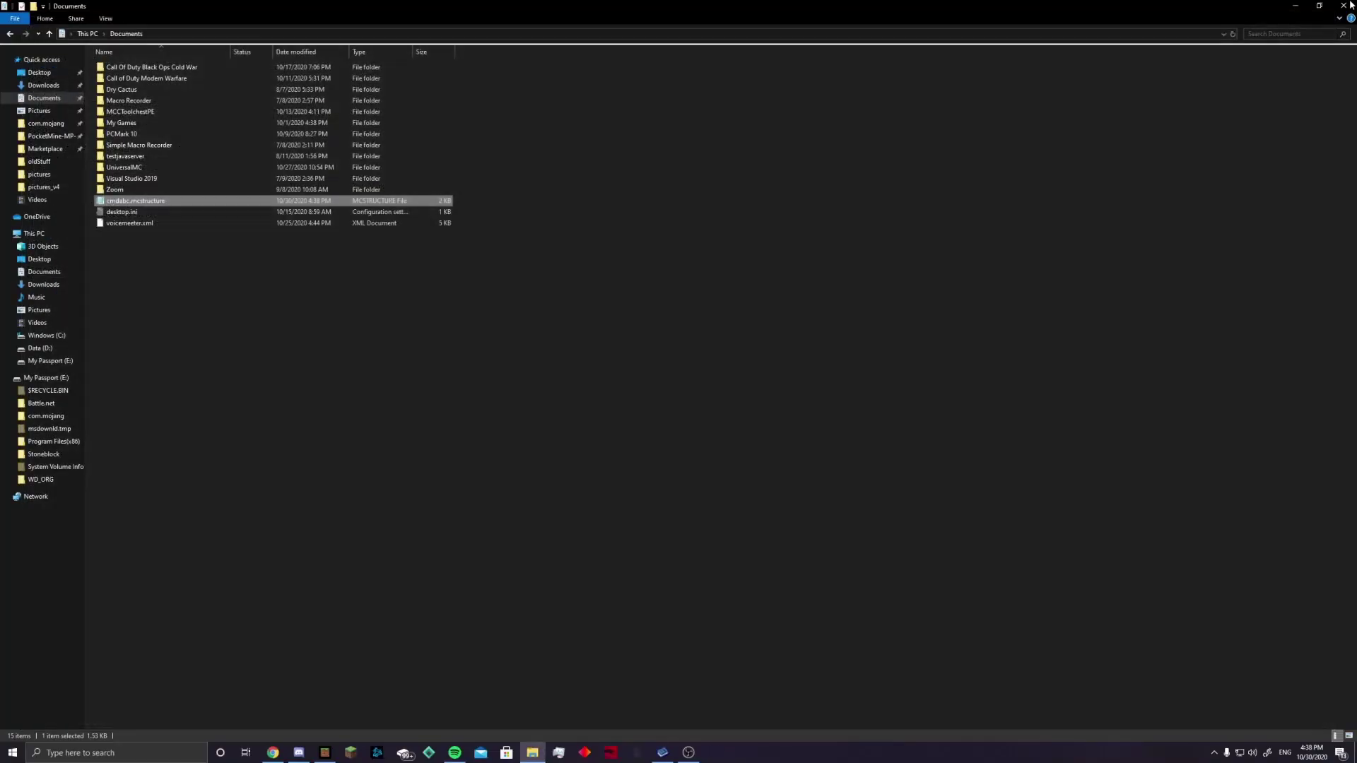
{"action": "left_click", "coordinate": [1350, 5]}
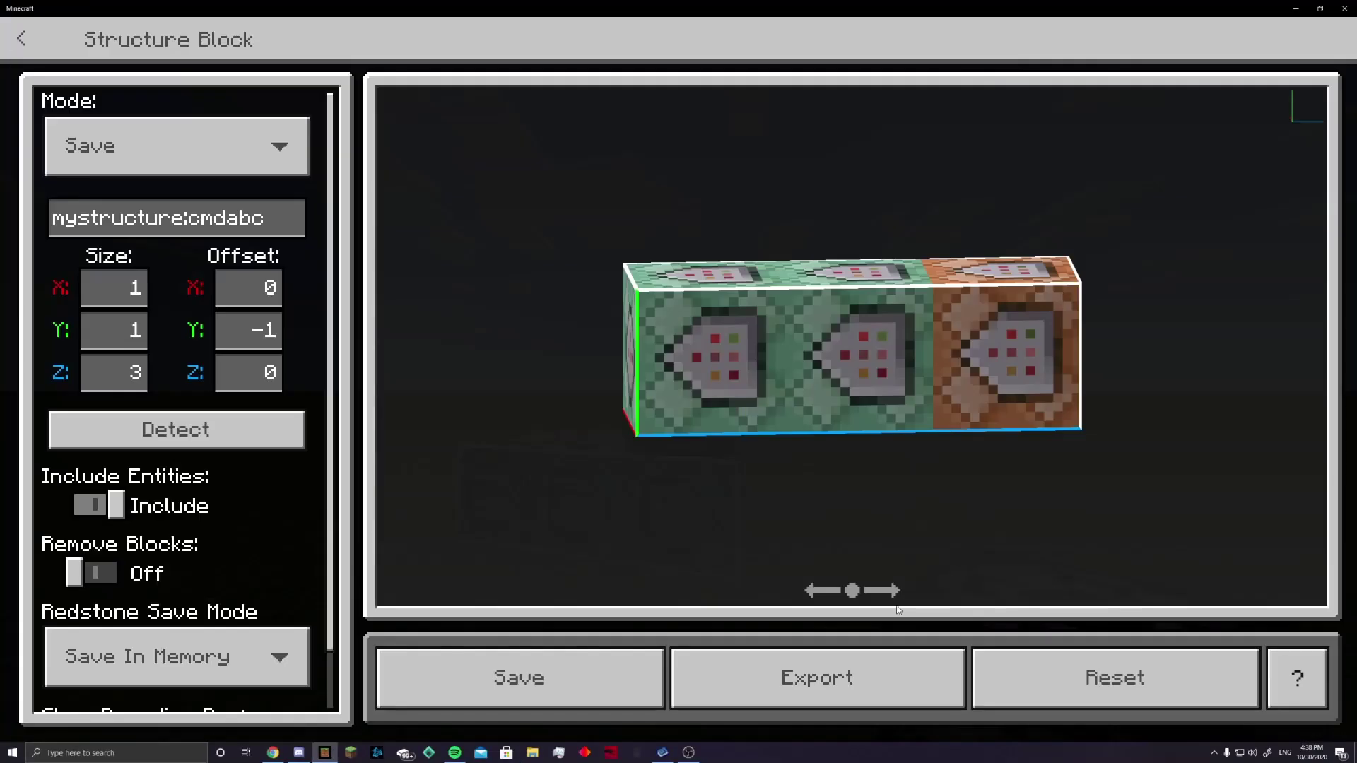
Switch to NBT Studio and open cmdabc.mcstructure from the Documents folder
{"action": "left_click", "coordinate": [670, 755]}
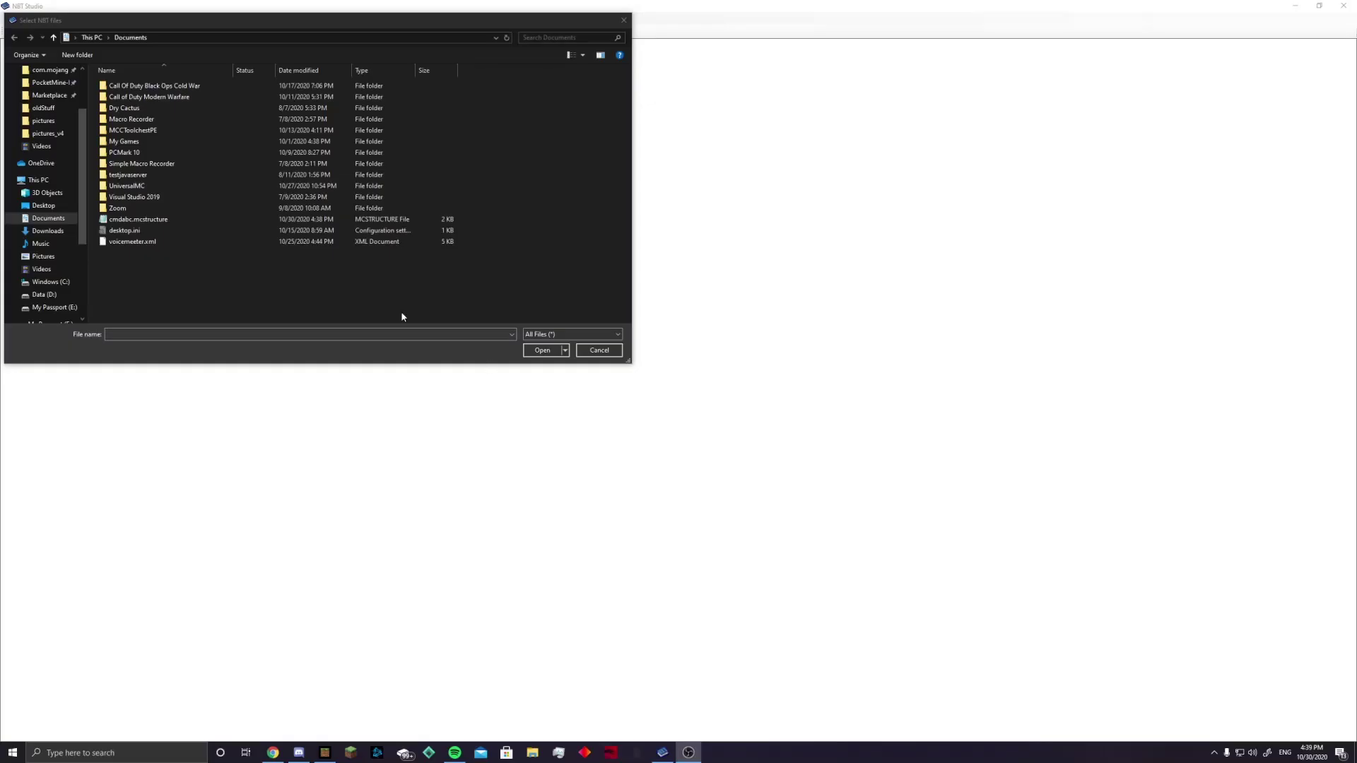
{"action": "left_click", "coordinate": [253, 269]}
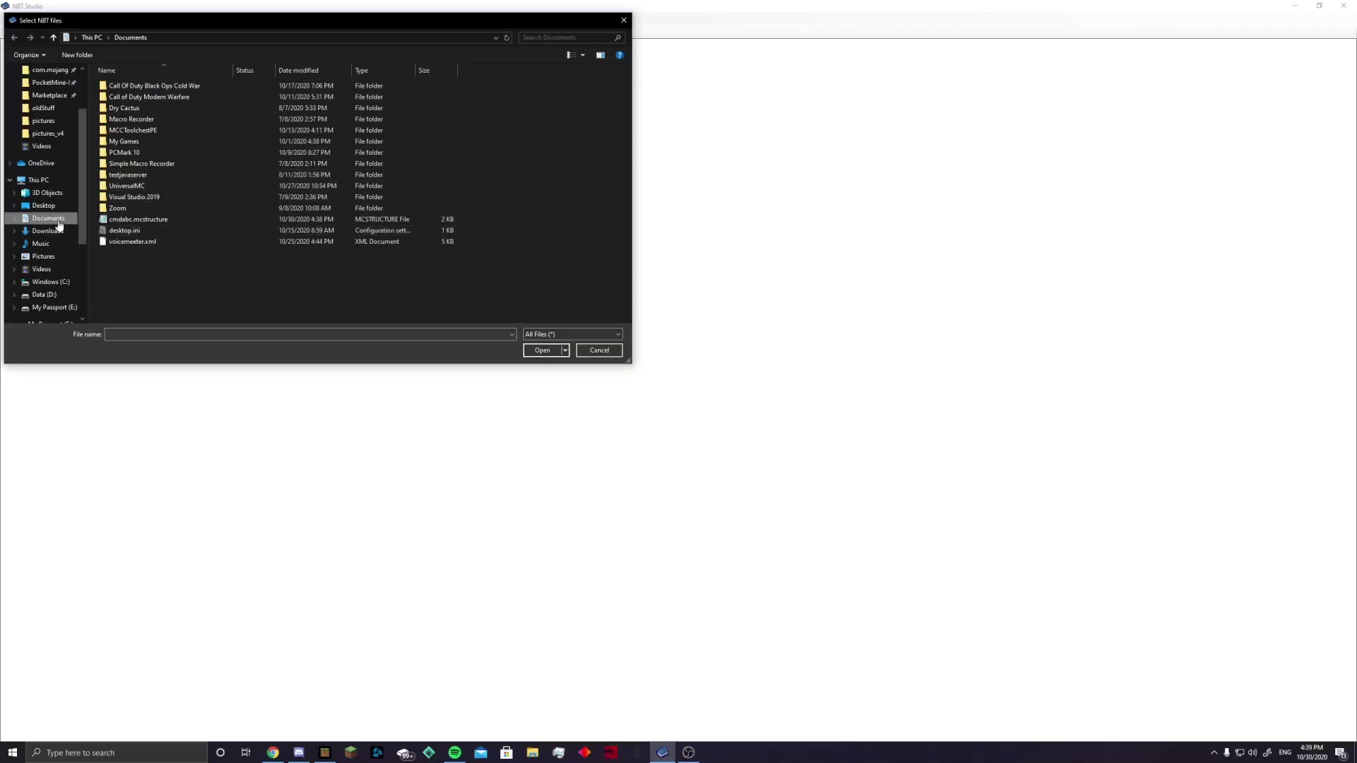
{"action": "double_click", "coordinate": [129, 222]}
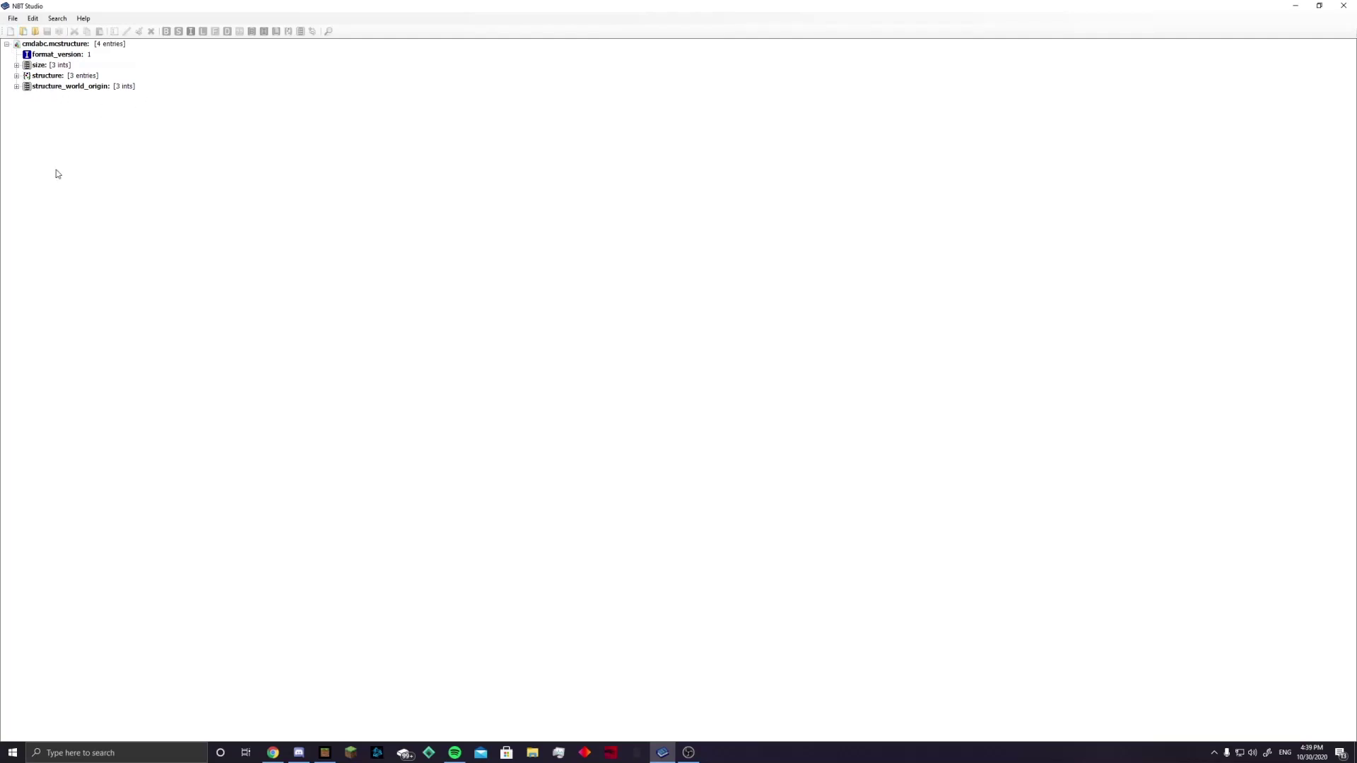
Switch to Minecraft, leave the structure block settings and check the command stored in the impulse command block
{"action": "left_click", "coordinate": [320, 746]}
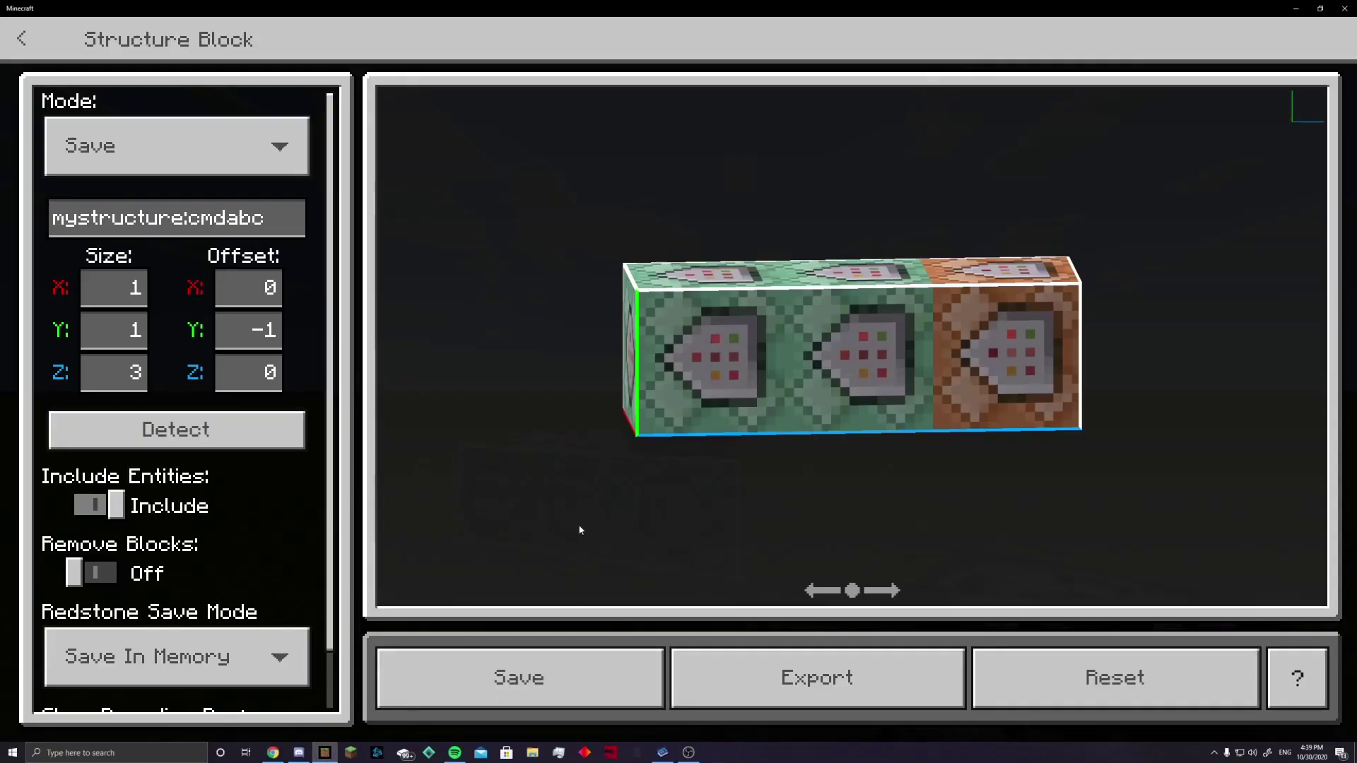
{"action": "key", "text": "Escape"}
{"action": "right_click", "coordinate": [679, 382]}
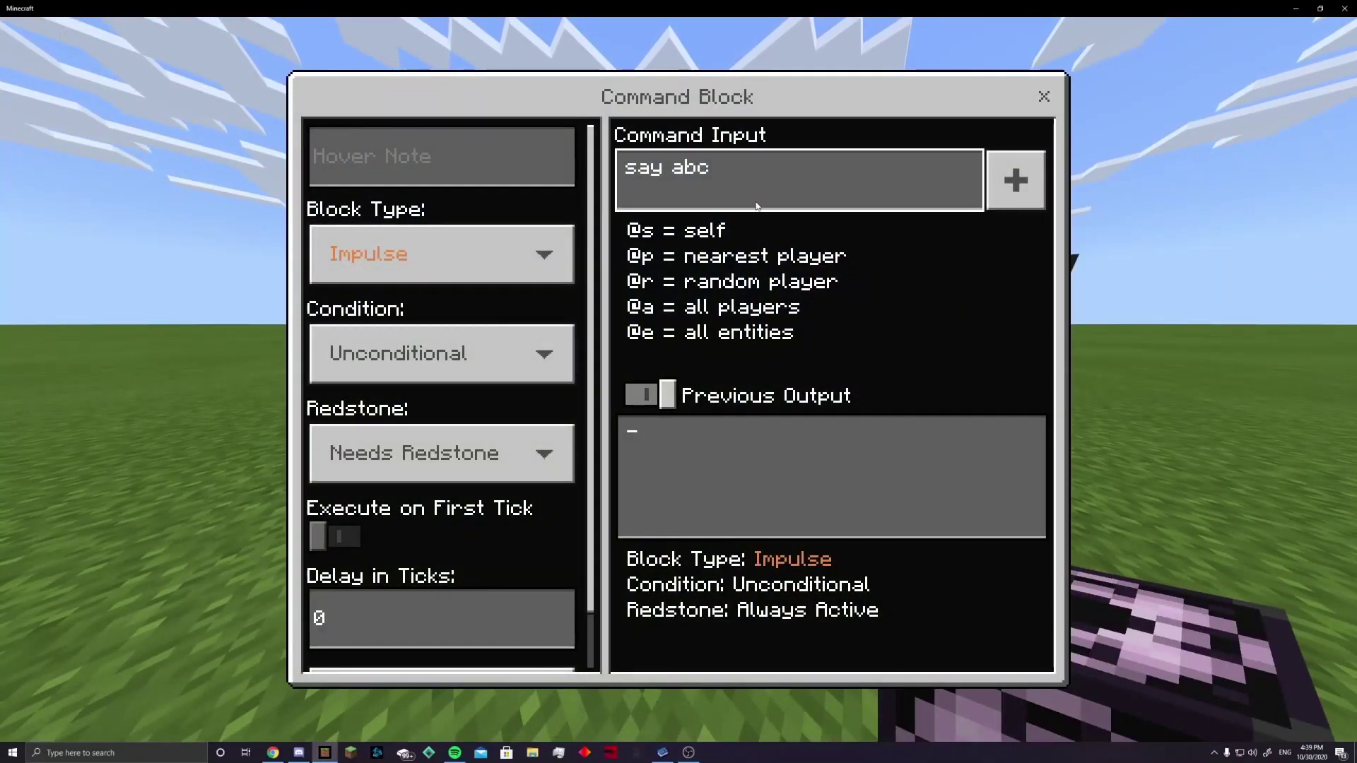
{"action": "key", "text": "Escape"}
{"action": "key", "text": "Escape"}
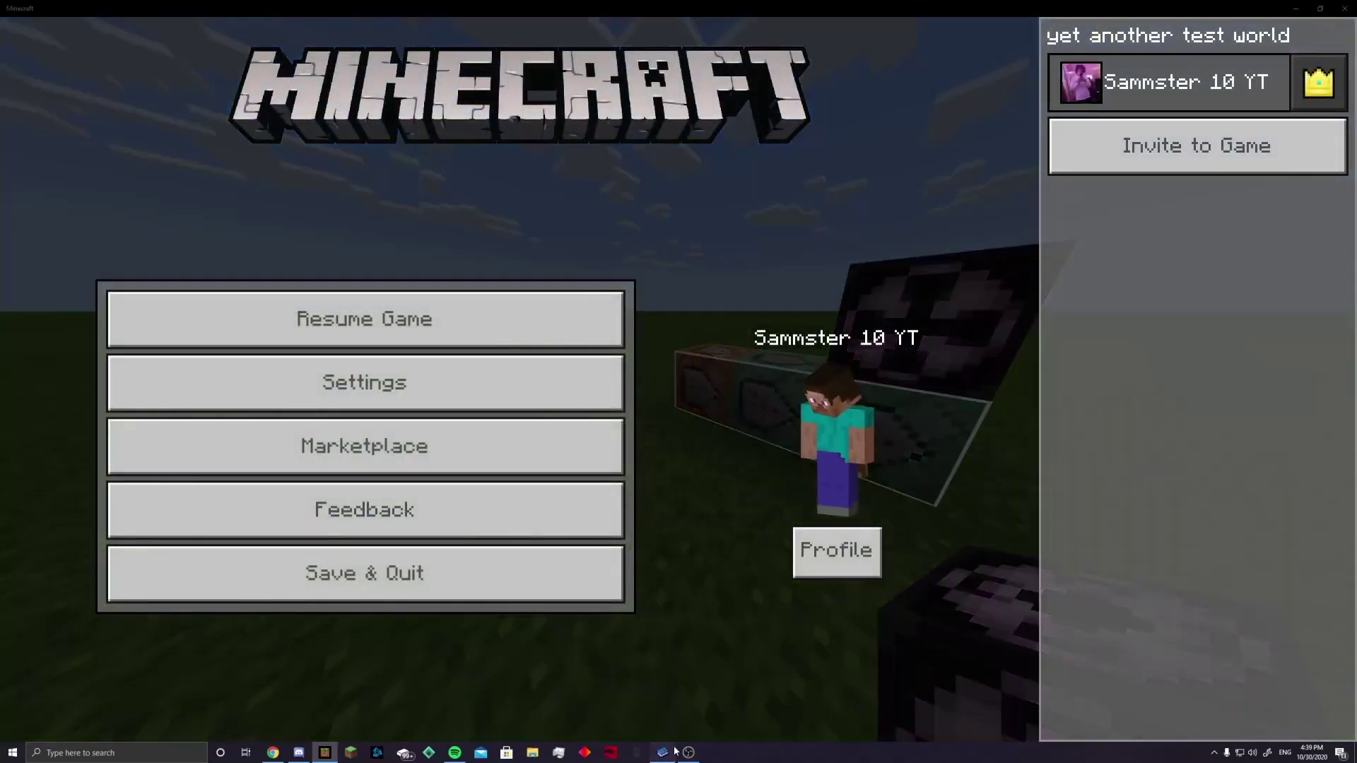
Return to NBT Studio and expand structure, palette, default and block_position_data down to the block_entity_data of entry 2
{"action": "left_click", "coordinate": [671, 752]}
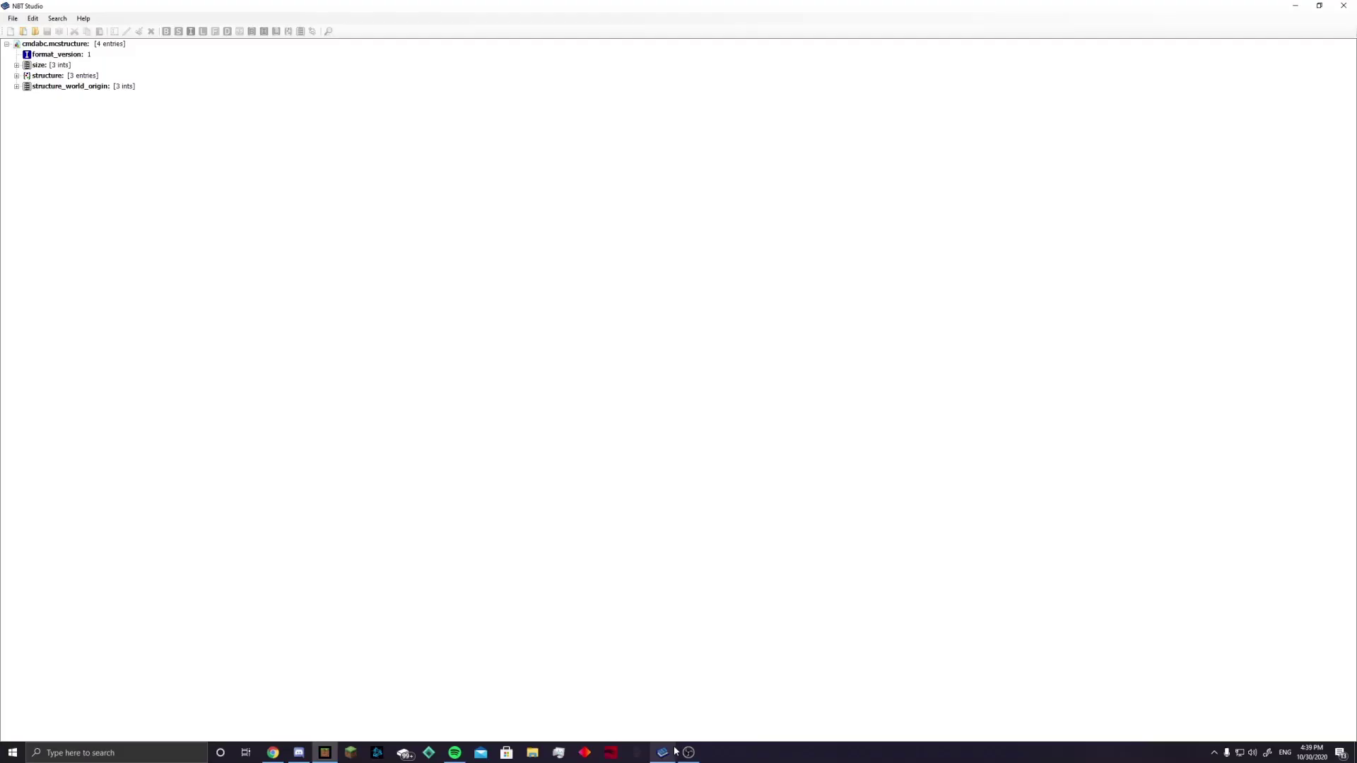
{"action": "left_click", "coordinate": [17, 75]}
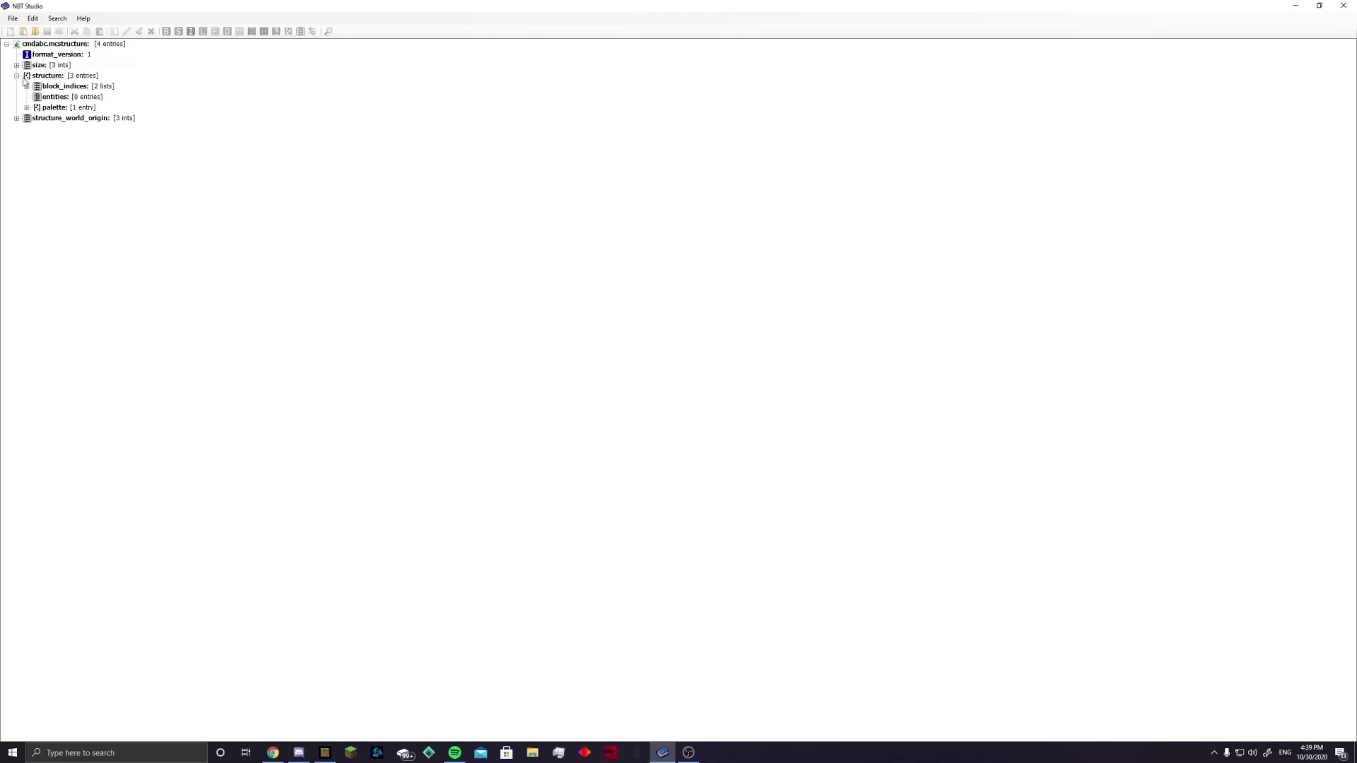
{"action": "left_click", "coordinate": [26, 107]}
{"action": "left_click", "coordinate": [37, 118]}
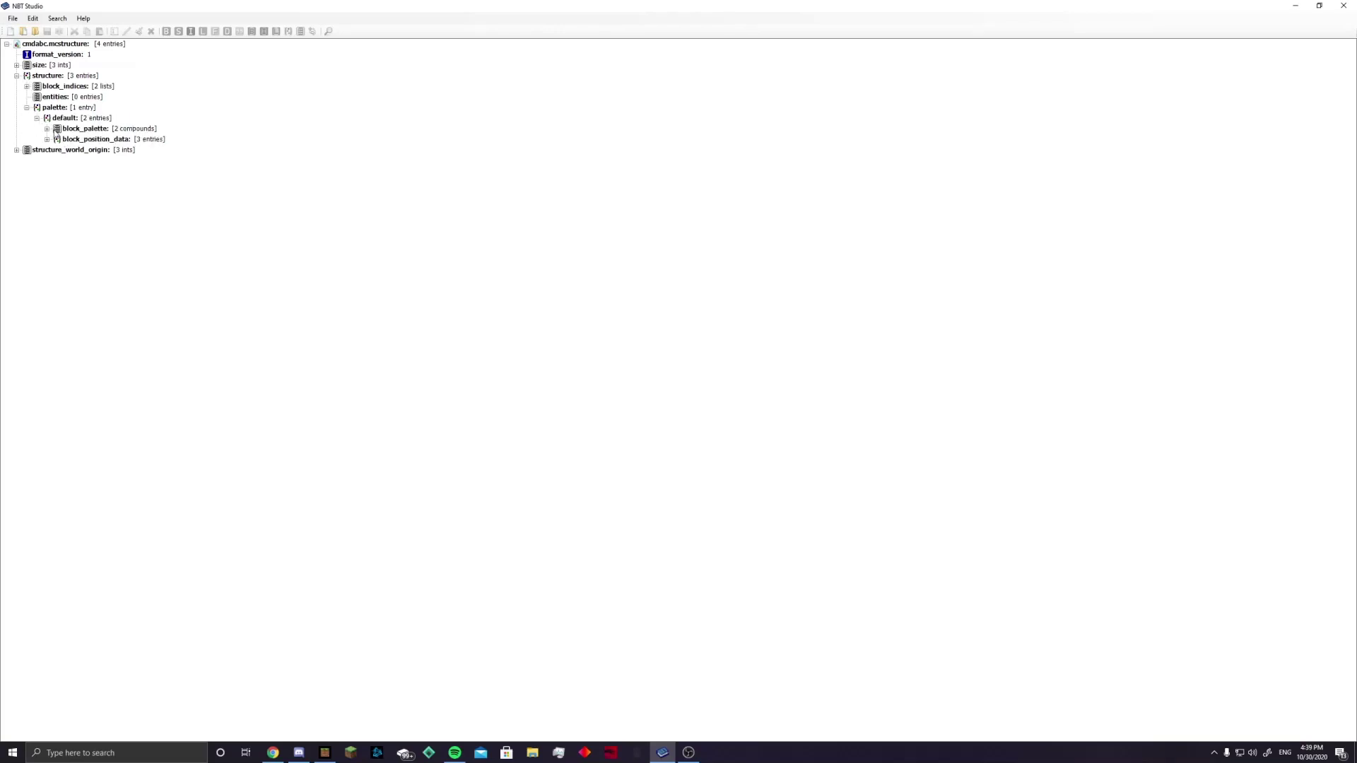
{"action": "left_click", "coordinate": [47, 139]}
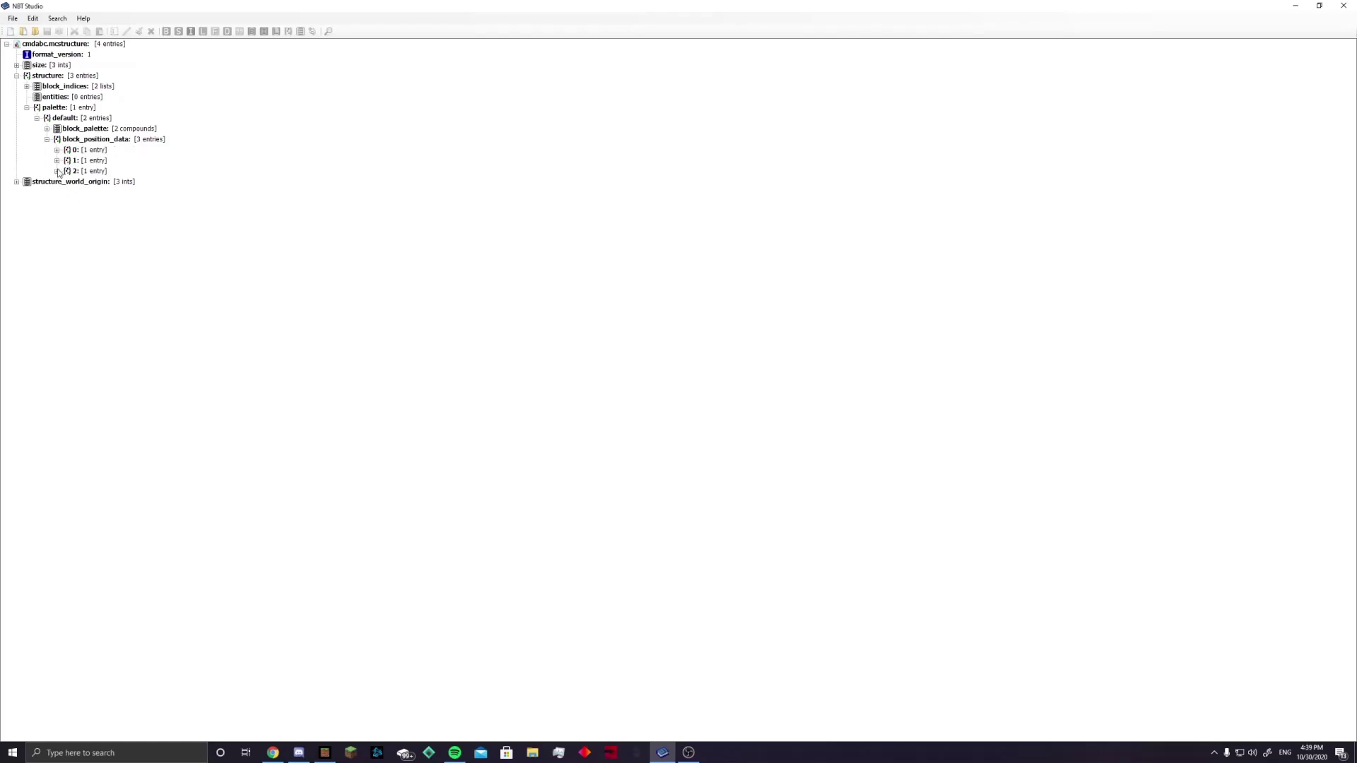
{"action": "left_click", "coordinate": [58, 171]}
{"action": "left_click", "coordinate": [68, 181]}
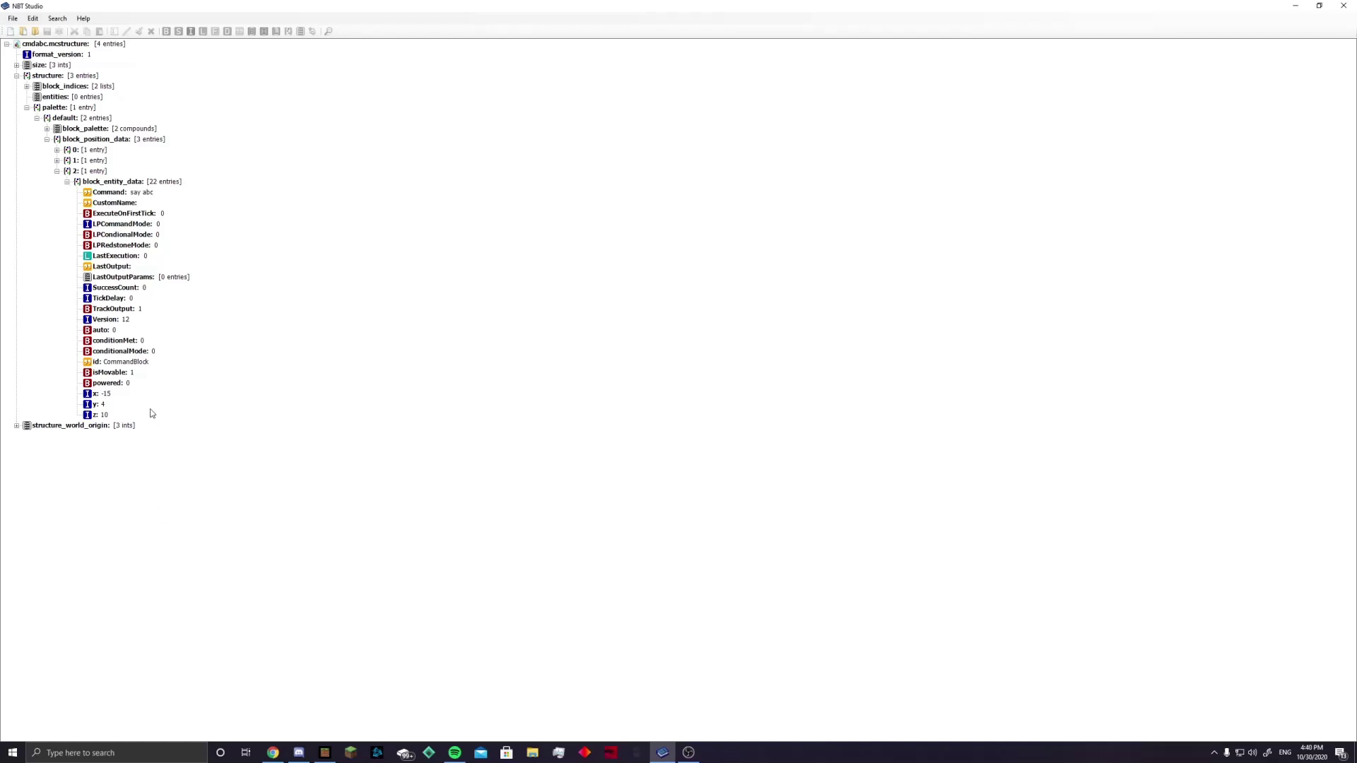
View the Command string tag of entry 2, close it without changes and collapse the entry
{"action": "double_click", "coordinate": [145, 194]}
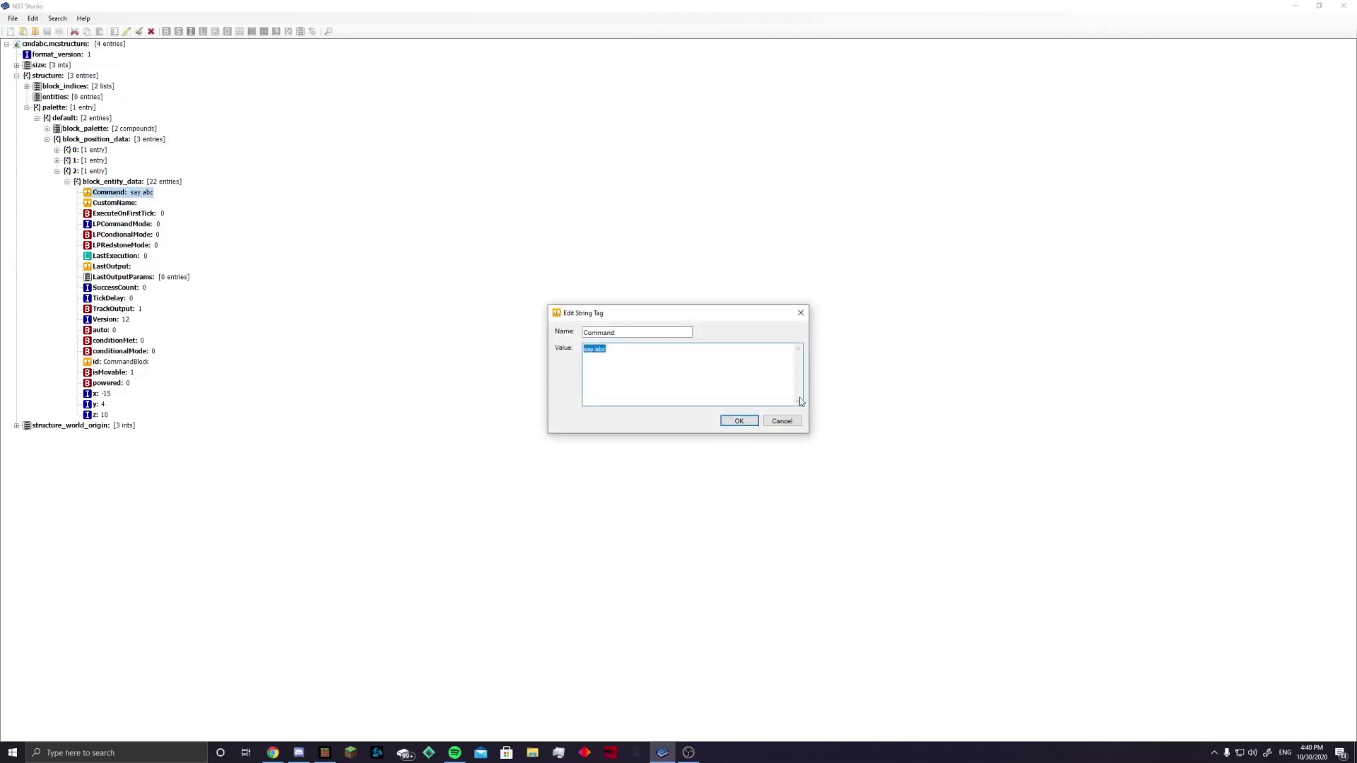
{"action": "left_click", "coordinate": [801, 313]}
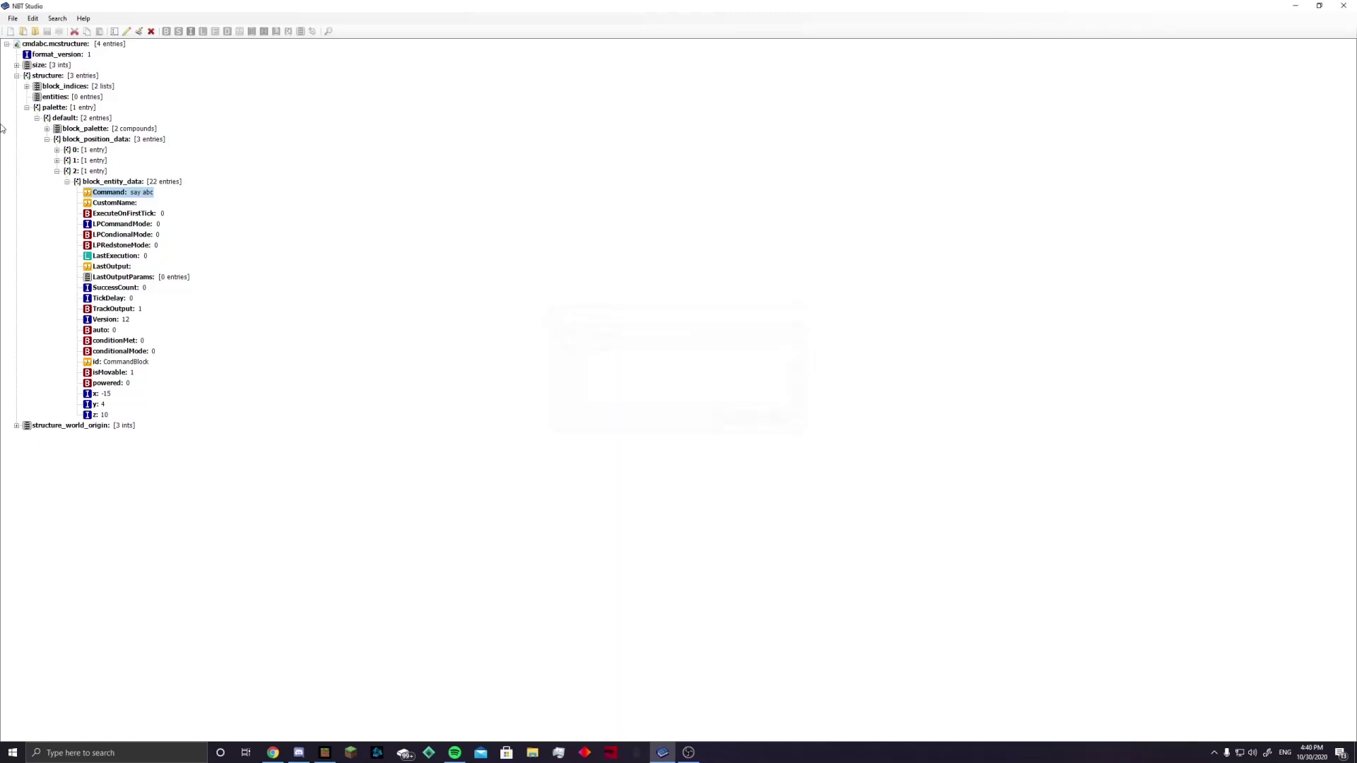
{"action": "left_click", "coordinate": [56, 173]}
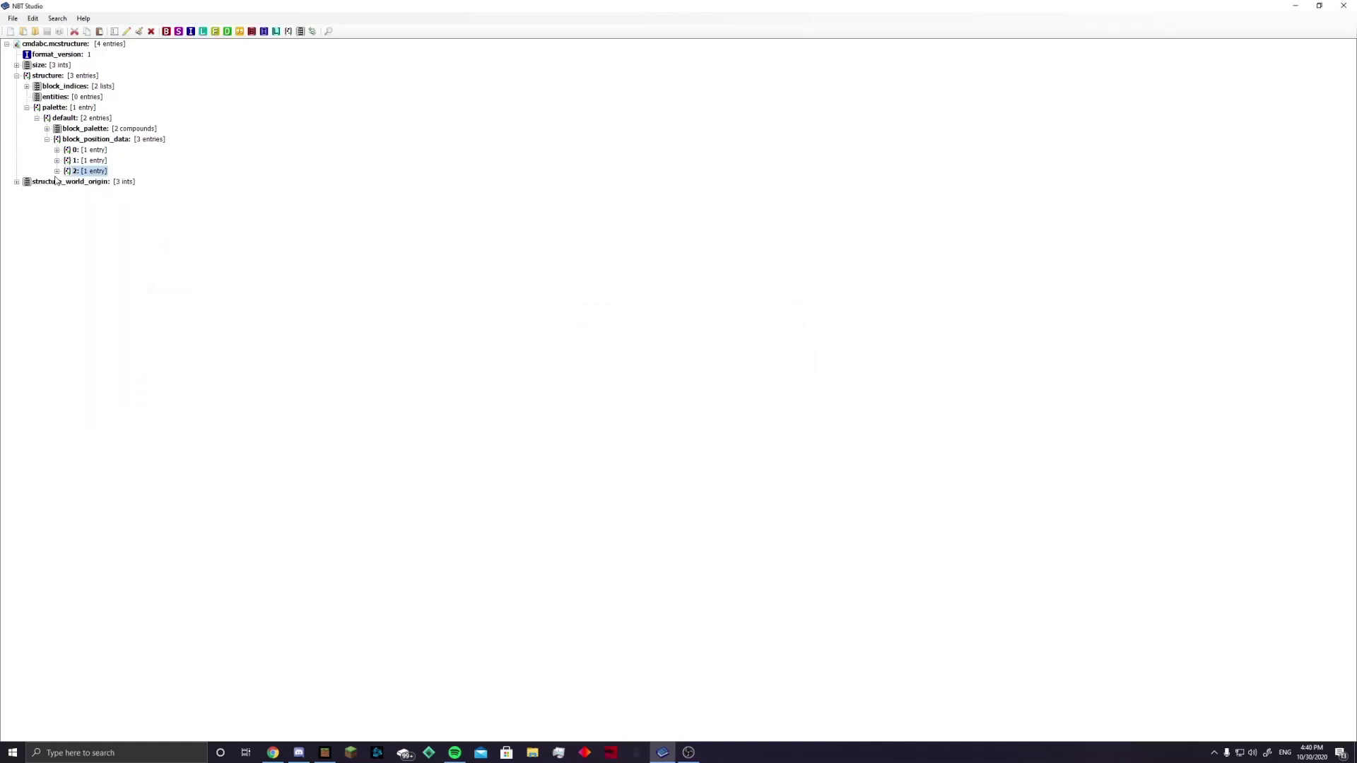
Copy the block_position_data tag, paste it into a new Notepad document and maximize that window
{"action": "left_click", "coordinate": [87, 140]}
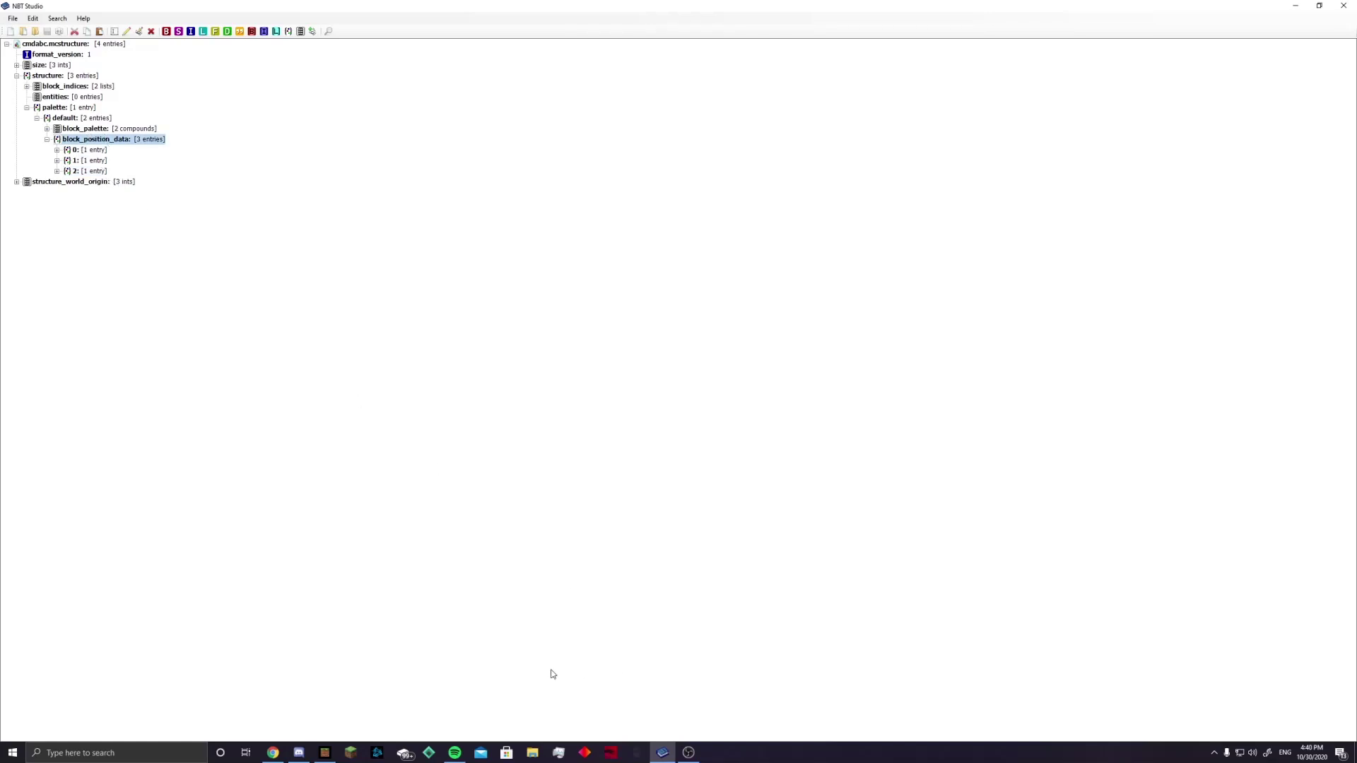
{"action": "left_click", "coordinate": [120, 752]}
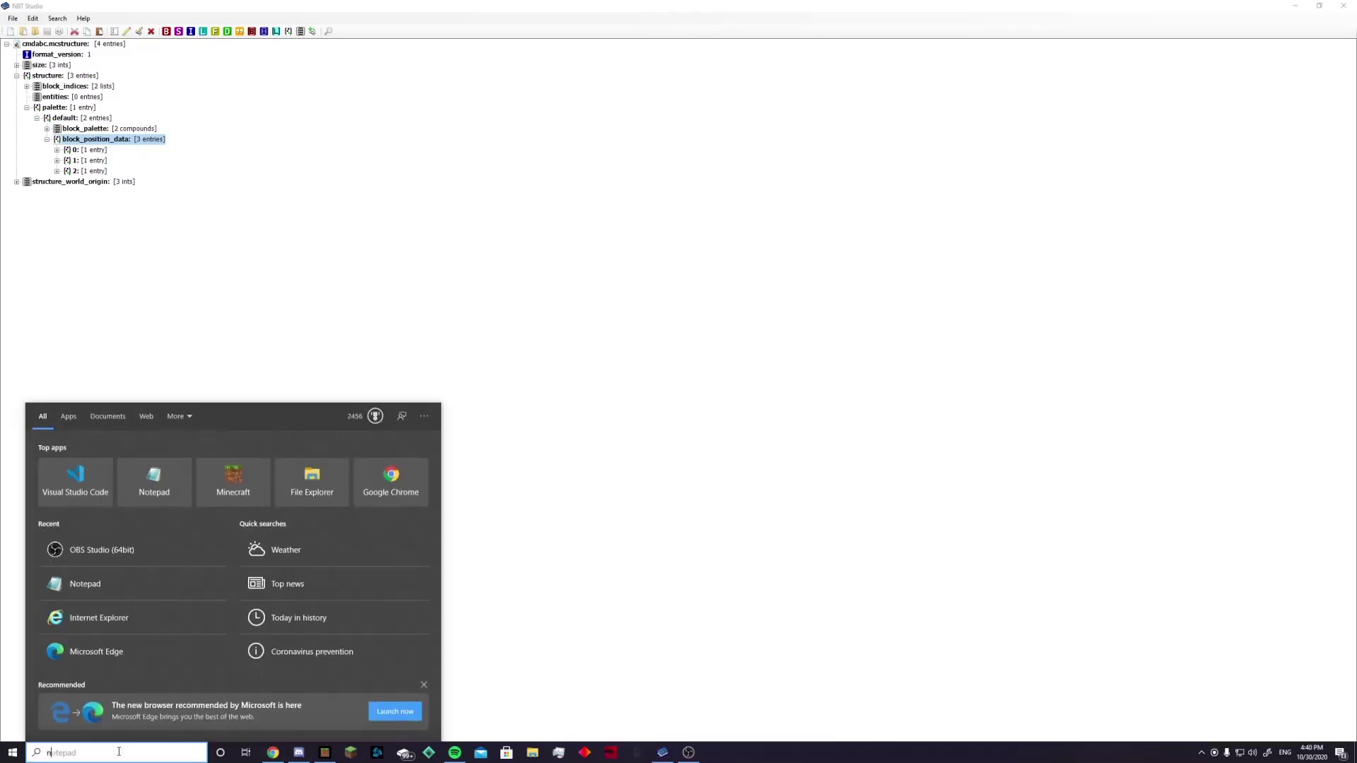
{"action": "type", "text": "note"}
{"action": "key", "text": "Return"}
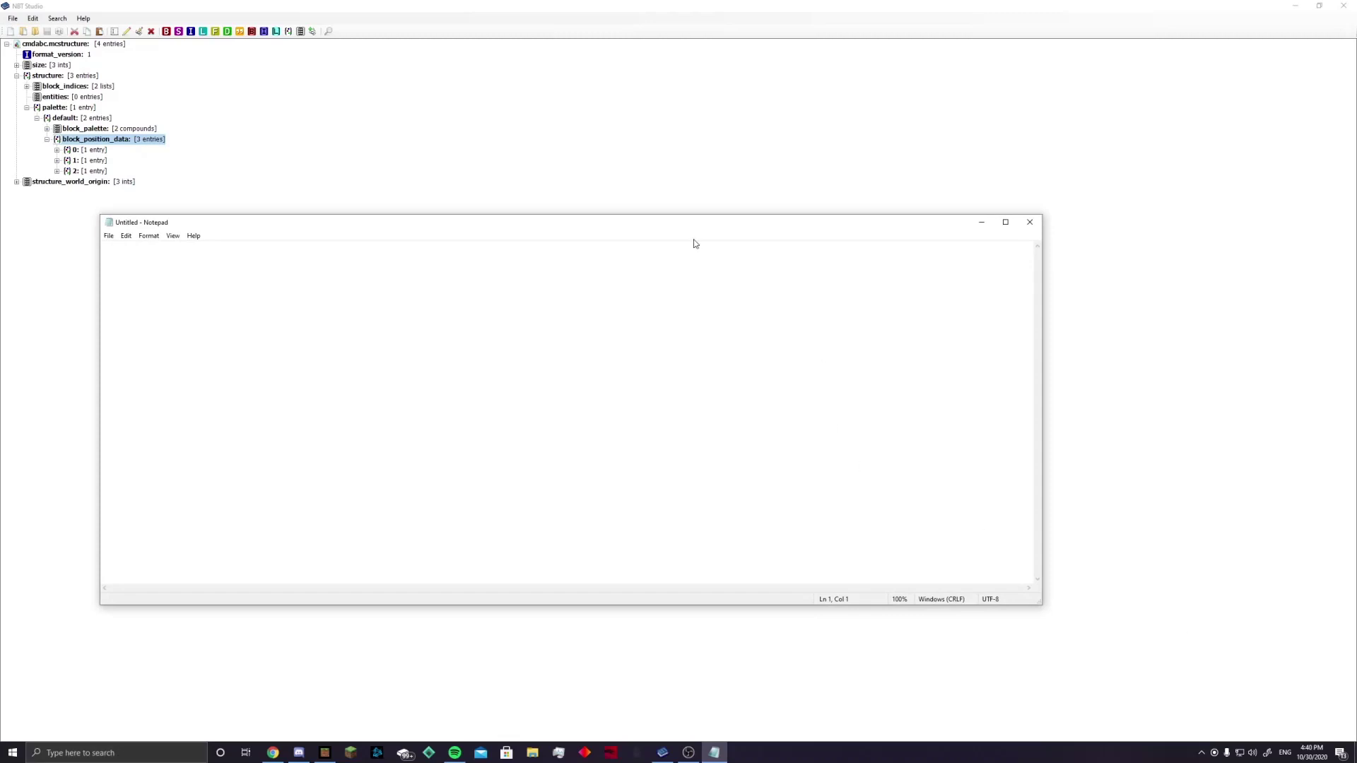
{"action": "right_click", "coordinate": [544, 296]}
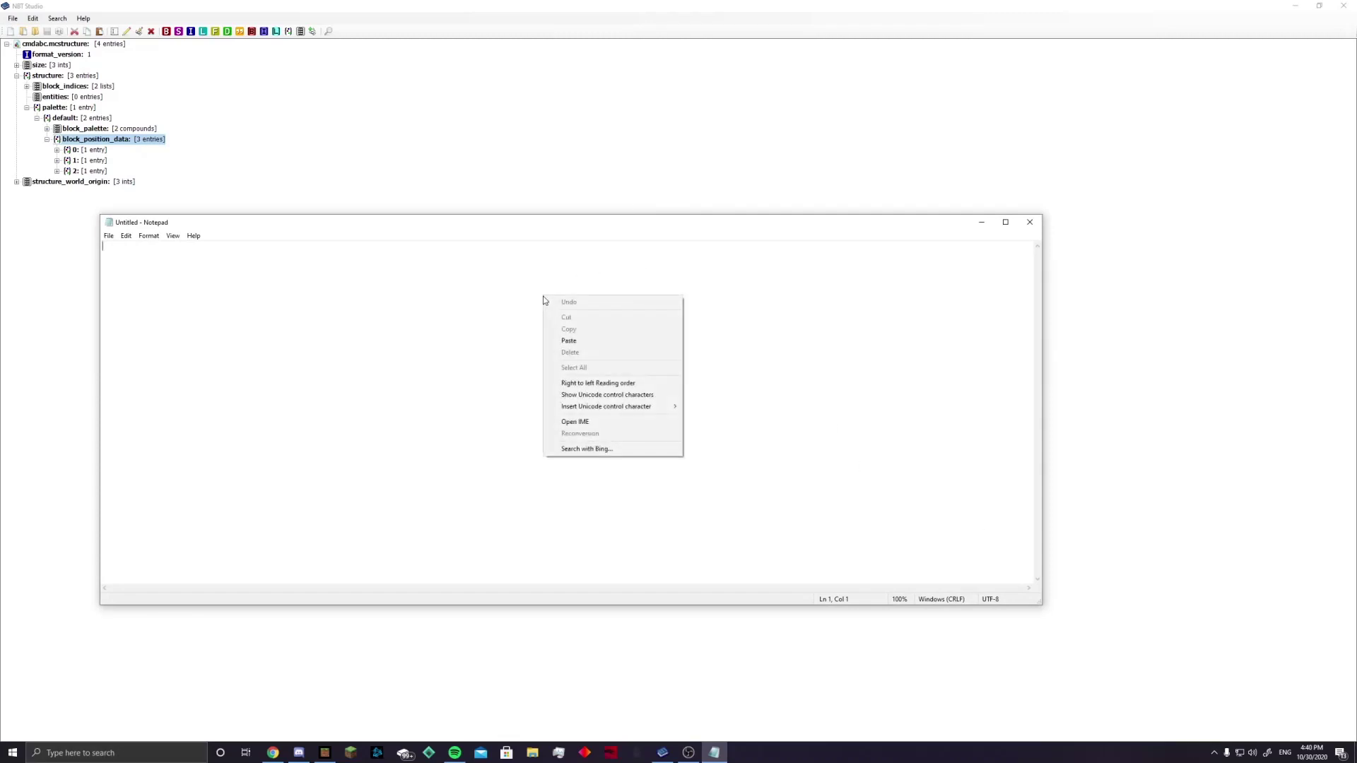
{"action": "left_click", "coordinate": [569, 341]}
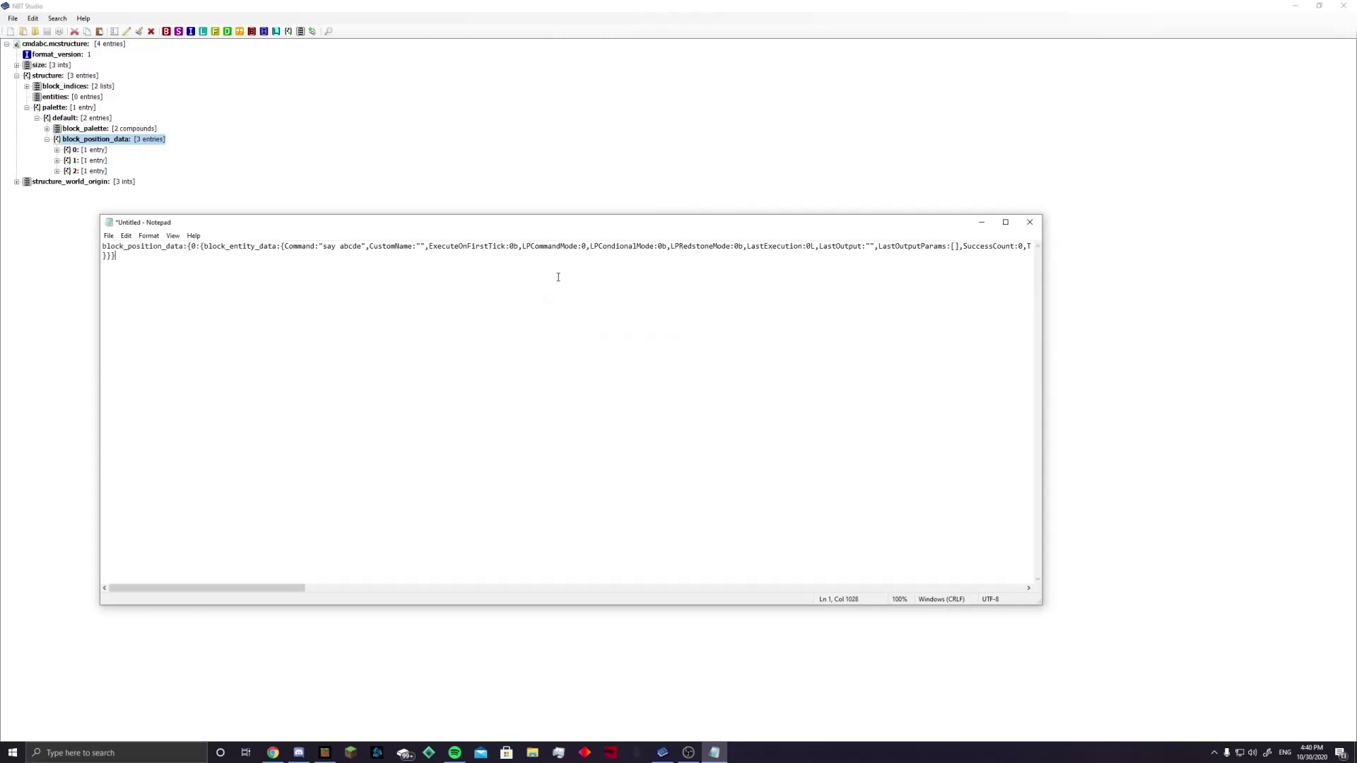
{"action": "left_click_drag", "start_coordinate": [557, 228], "coordinate": [705, 6]}
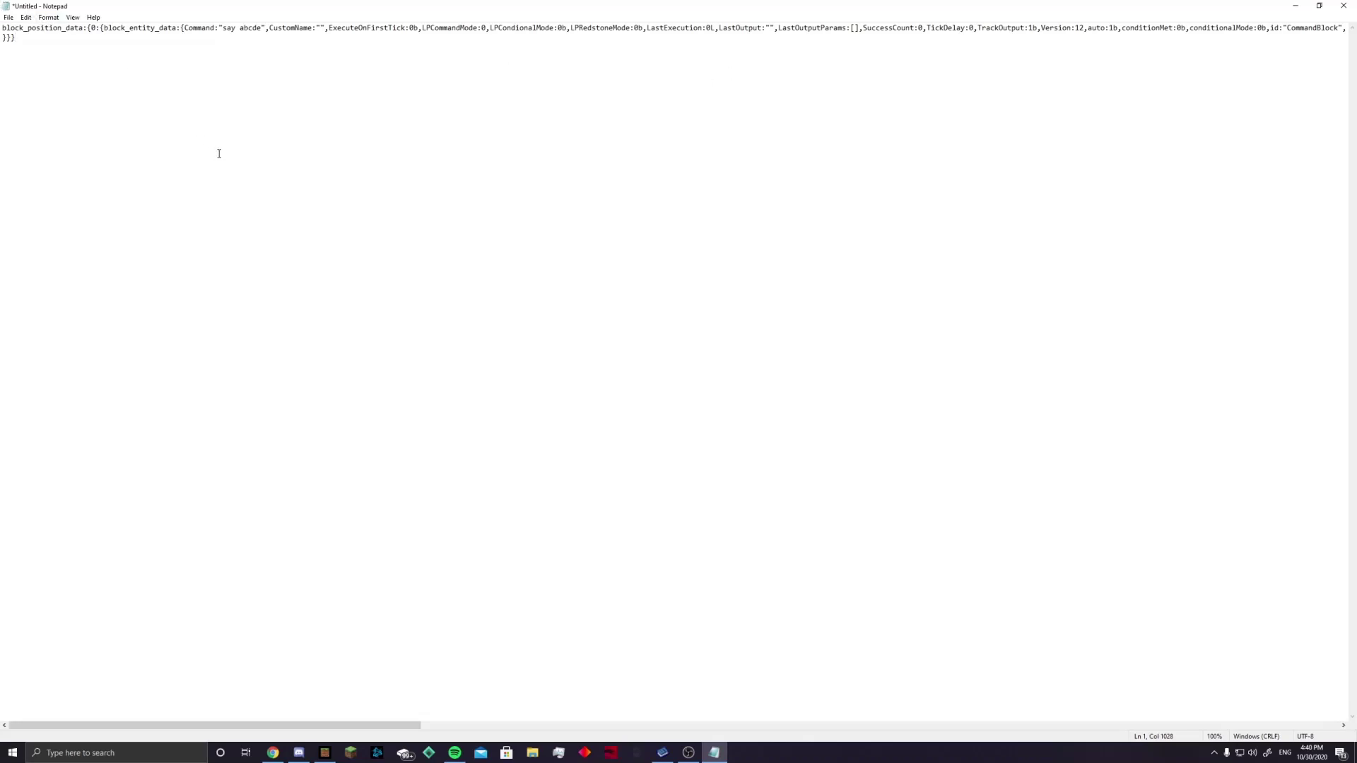
Replace every "abc" in the pasted NBT text with "123" and check the edited command
{"action": "key", "text": "ctrl+h"}
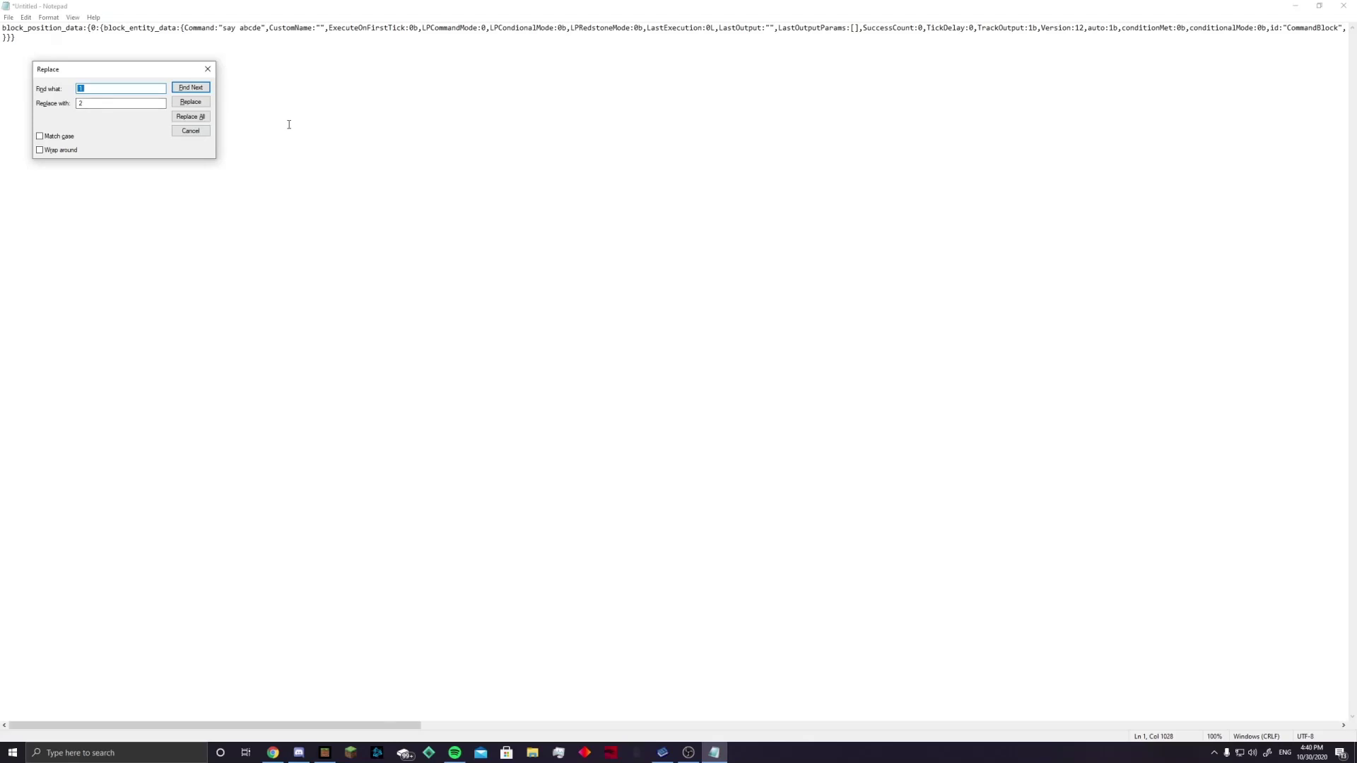
{"action": "key", "text": "BackSpace"}
{"action": "type", "text": "abc"}
{"action": "key", "text": "Tab"}
{"action": "left_click", "coordinate": [188, 118]}
{"action": "left_click", "coordinate": [205, 68]}
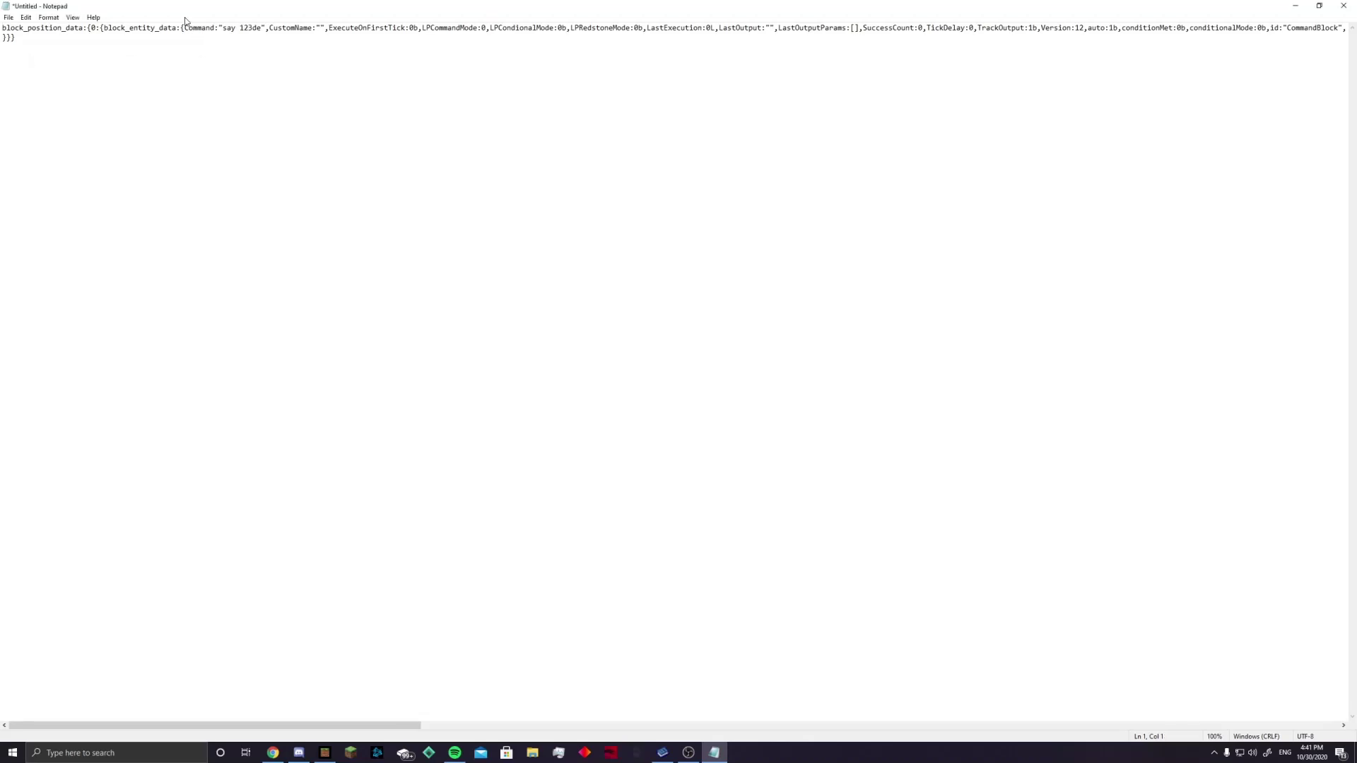
{"action": "mouse_move", "coordinate": [237, 28]}
{"action": "left_mouse_down"}
{"action": "mouse_move", "coordinate": [264, 33]}
{"action": "mouse_move", "coordinate": [253, 32]}
{"action": "left_mouse_up"}
{"action": "left_click", "coordinate": [263, 34]}
{"action": "left_click", "coordinate": [252, 32]}
{"action": "left_click", "coordinate": [314, 60]}
Copy all the edited text and replace the block_position_data tag under default in NBT Studio with it
{"action": "key", "text": "ctrl+a"}
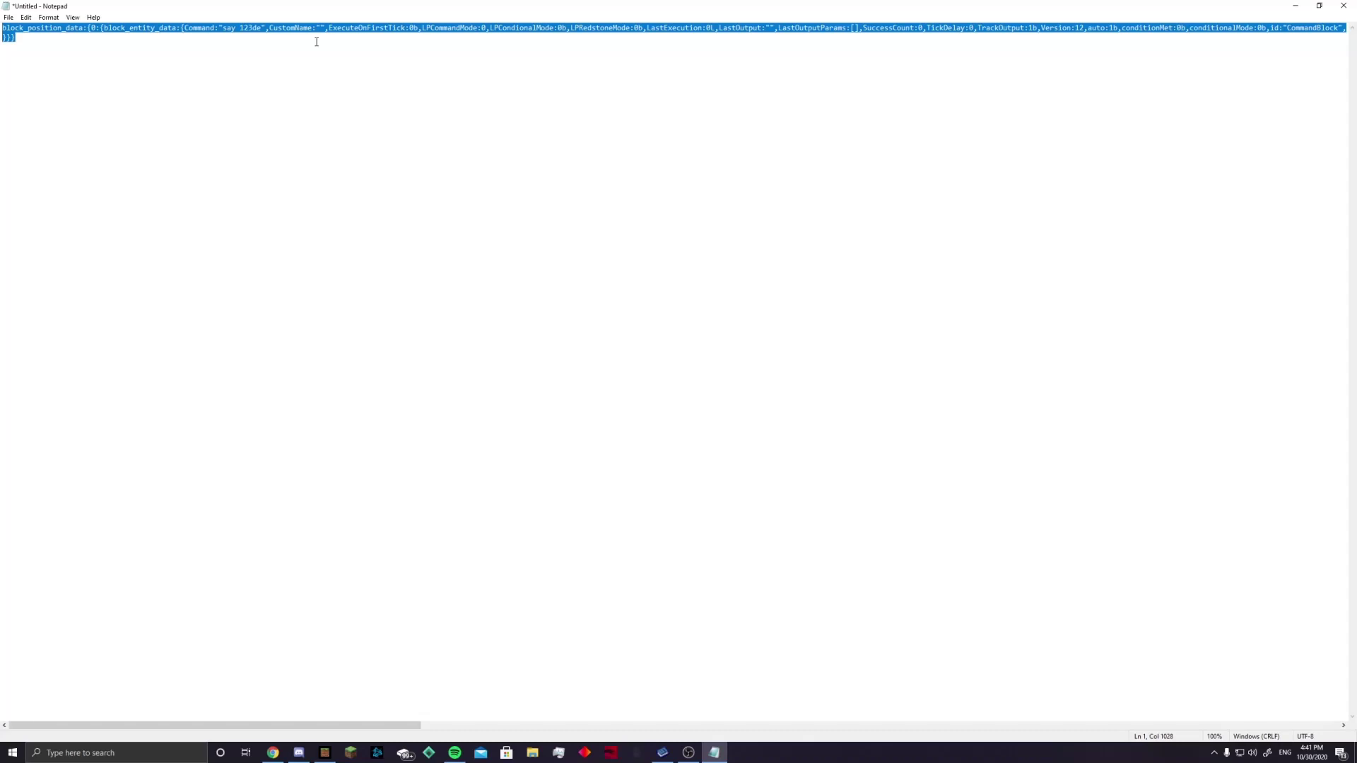
{"action": "left_click", "coordinate": [662, 753]}
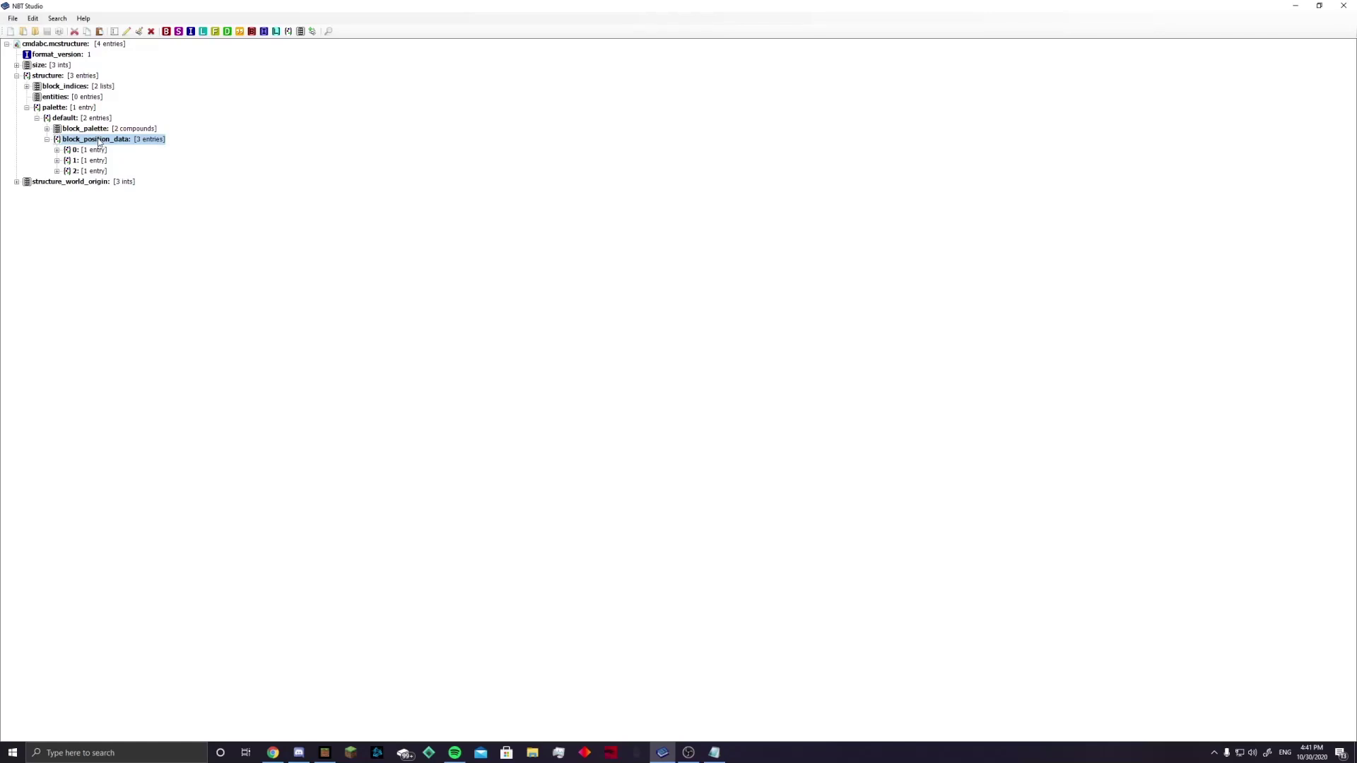
{"action": "key", "text": "Delete"}
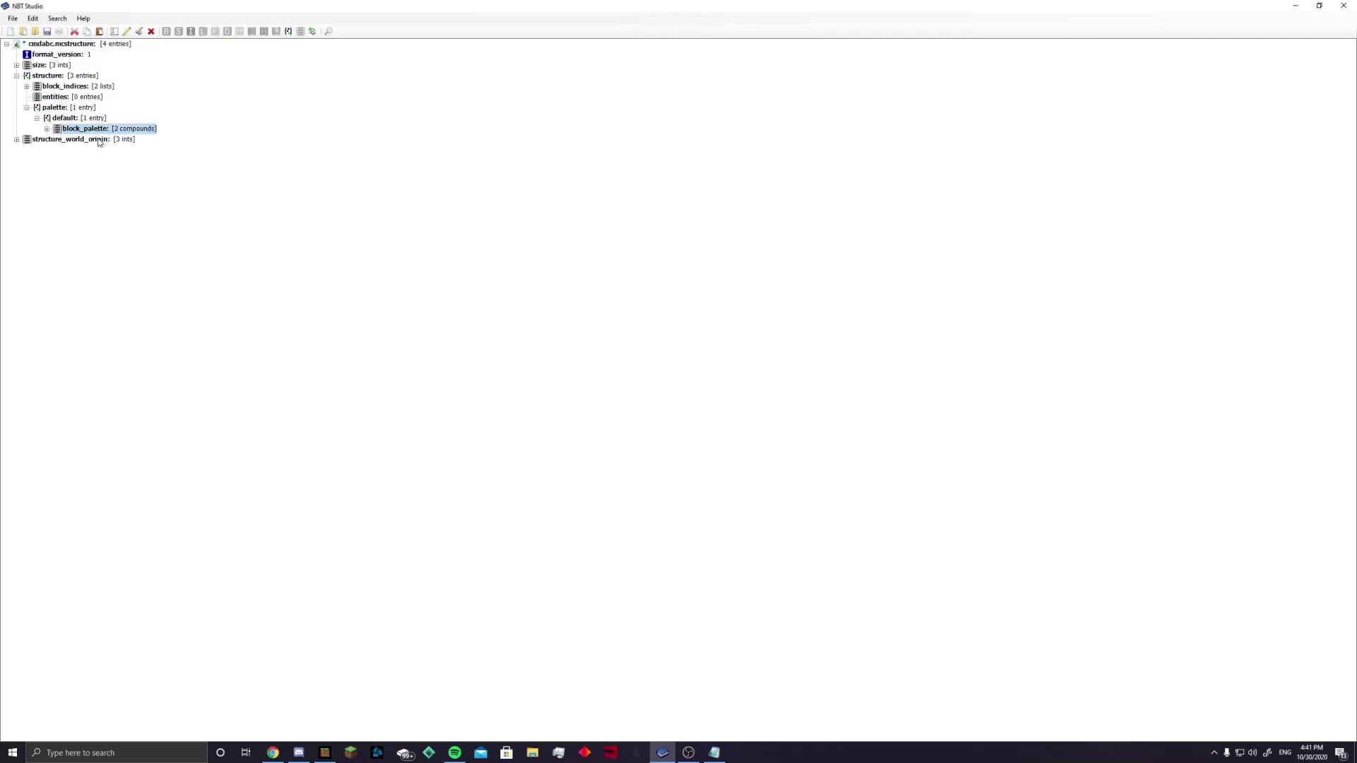
{"action": "left_click", "coordinate": [65, 120]}
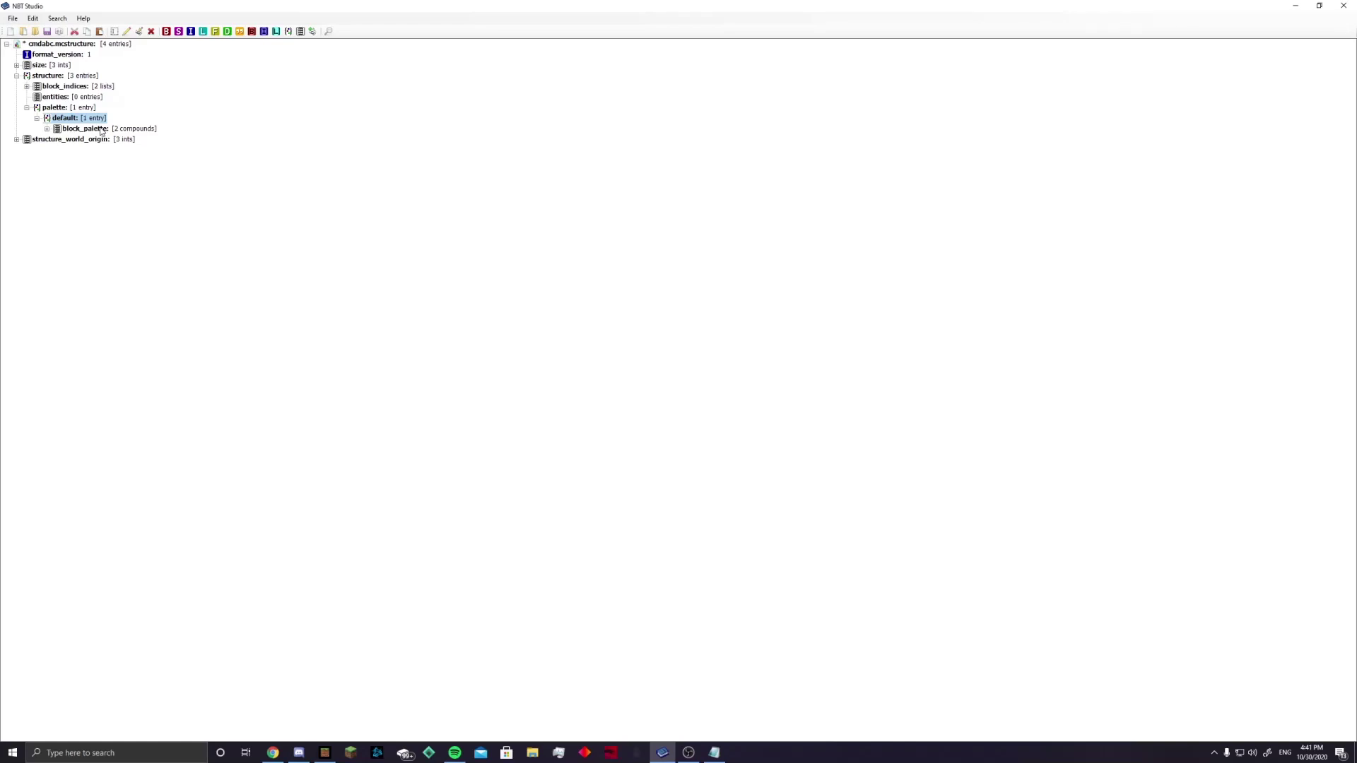
{"action": "key", "text": "ctrl+v"}
Expand block_position_data entries 0, 1 and 2 to check their Command tags, and save cmdabc.mcstructure
{"action": "left_click", "coordinate": [46, 139]}
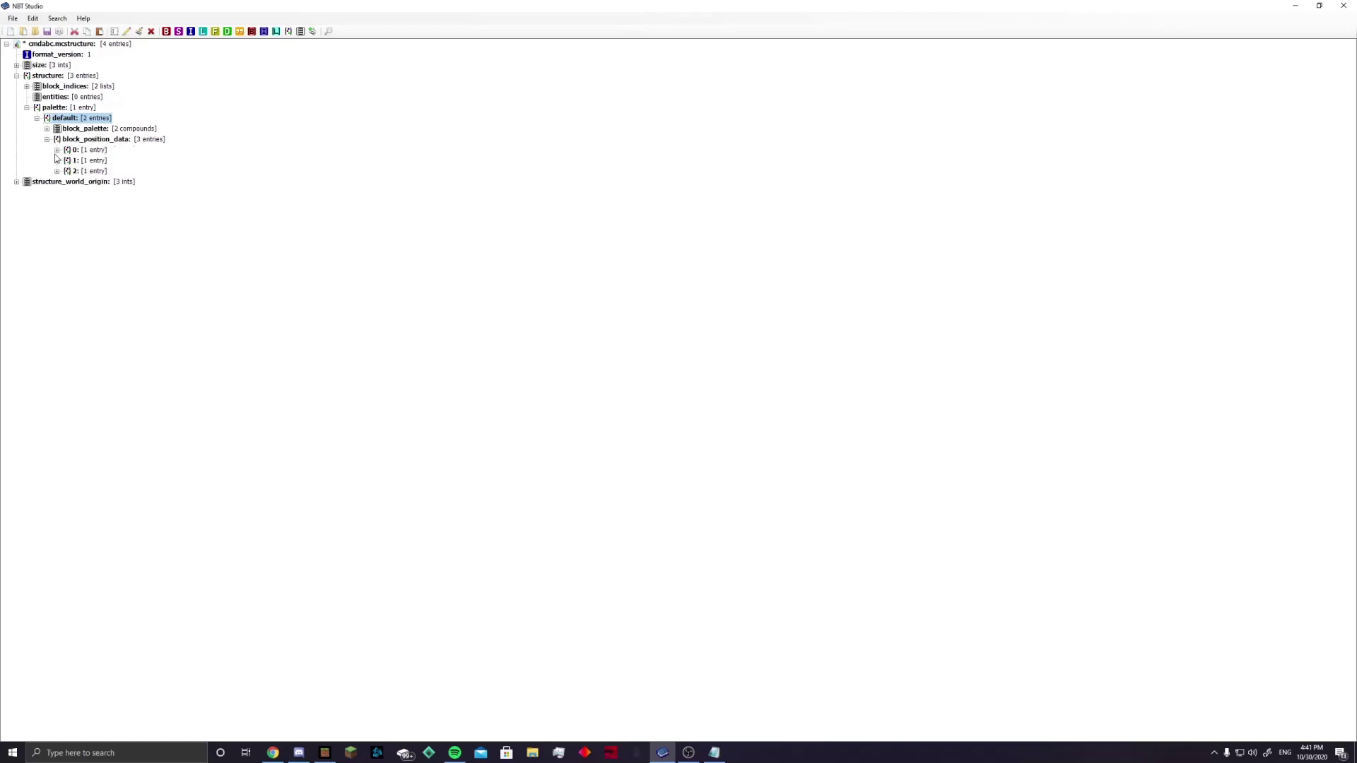
{"action": "left_click", "coordinate": [57, 150]}
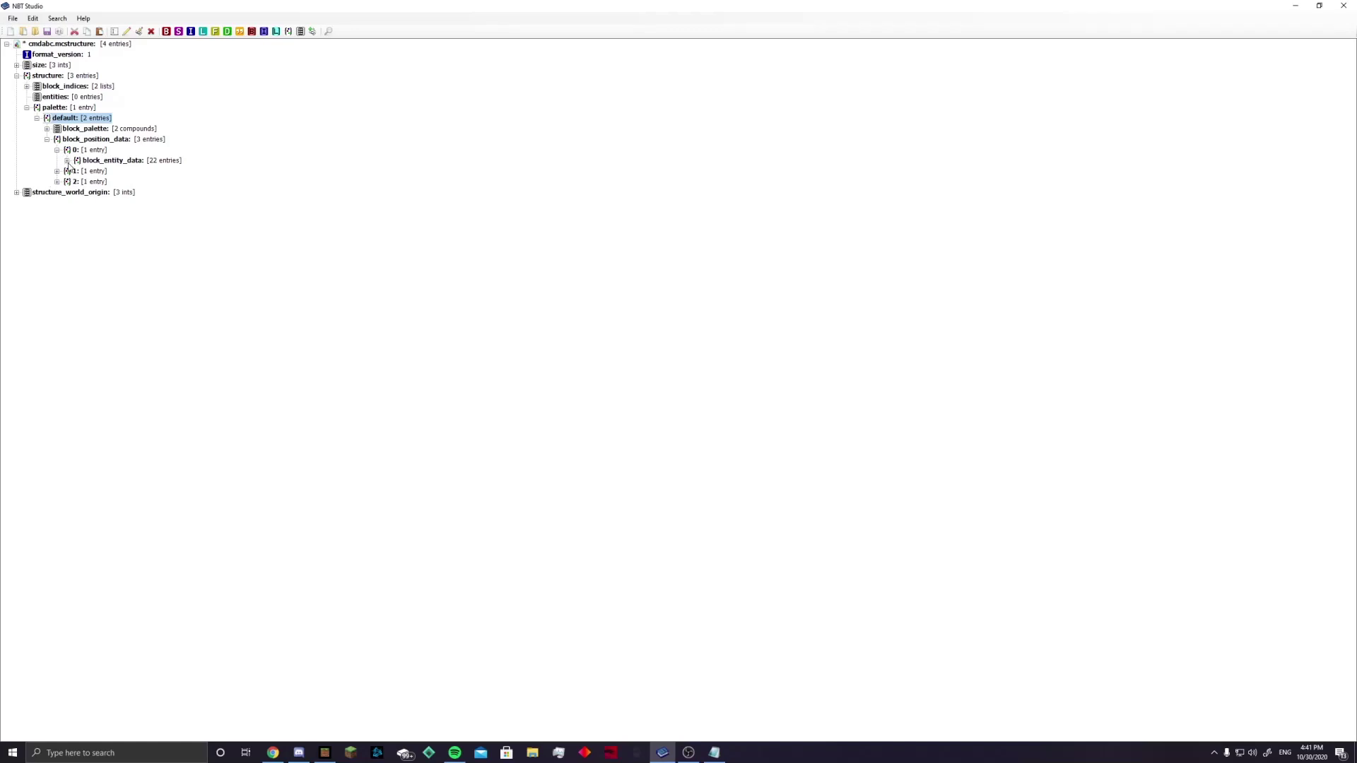
{"action": "left_click", "coordinate": [68, 160]}
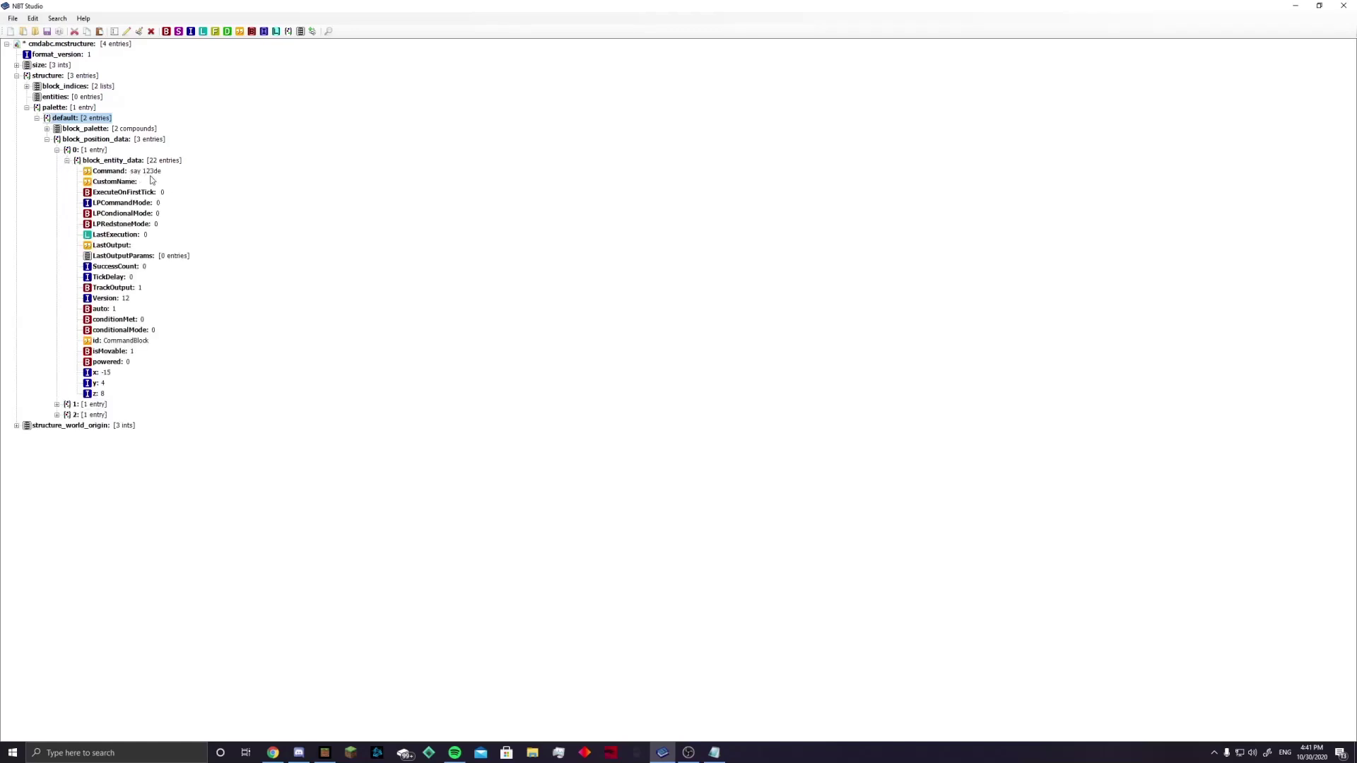
{"action": "left_click", "coordinate": [57, 404]}
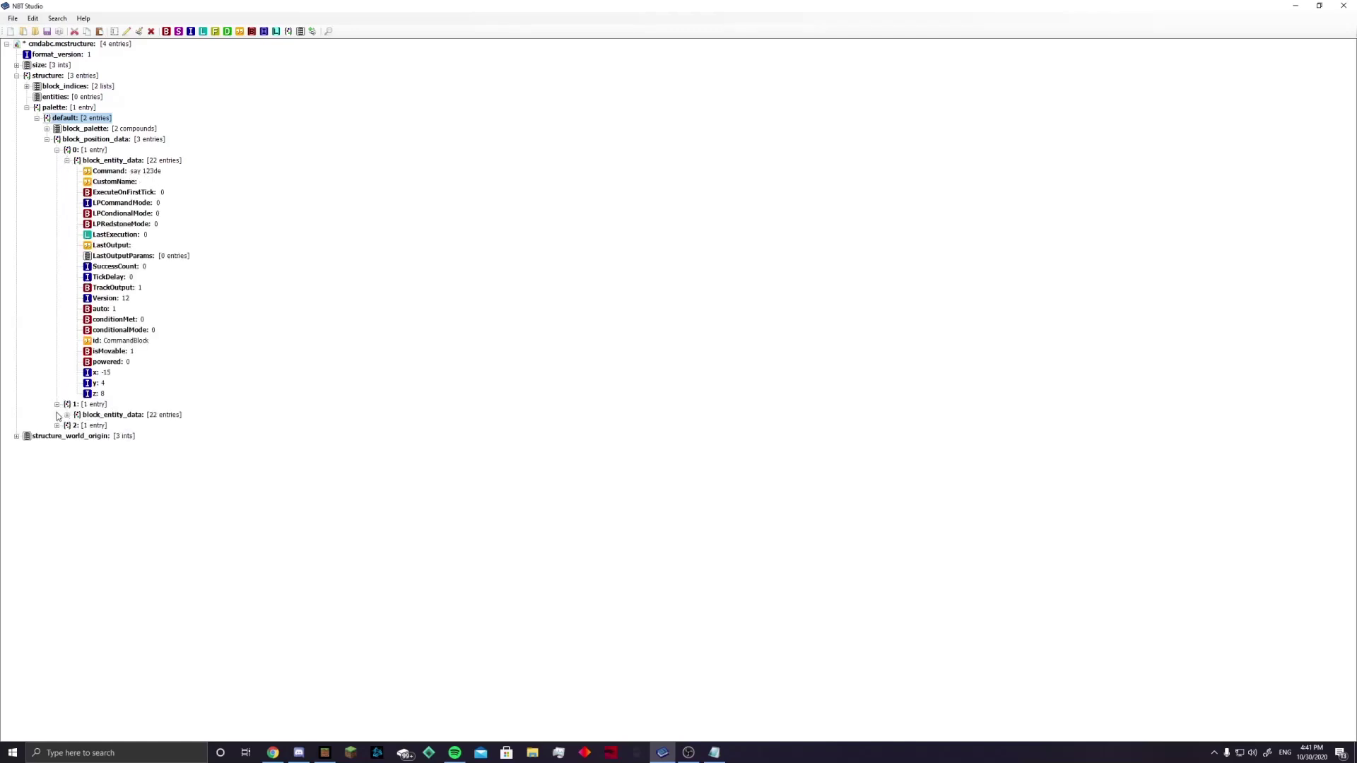
{"action": "left_click", "coordinate": [67, 414]}
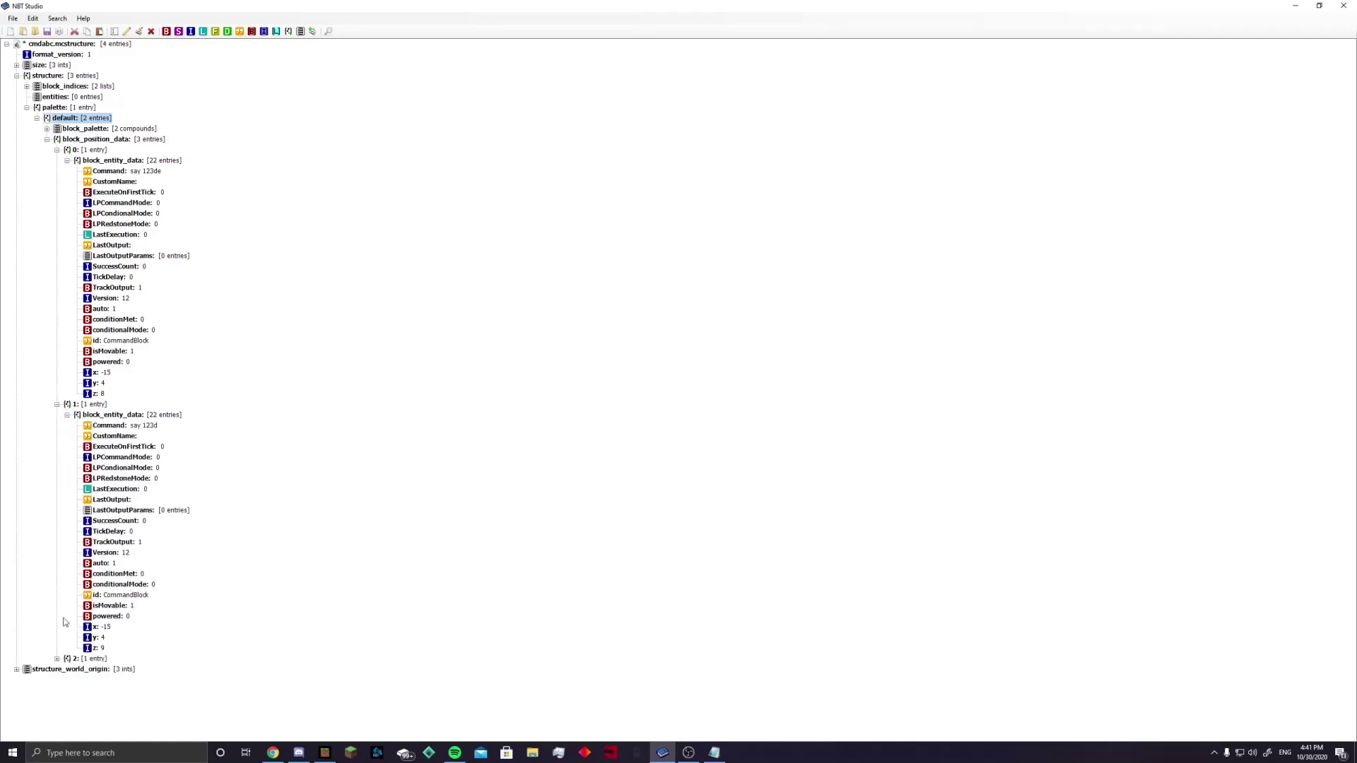
{"action": "left_click", "coordinate": [57, 658]}
{"action": "left_click", "coordinate": [67, 669]}
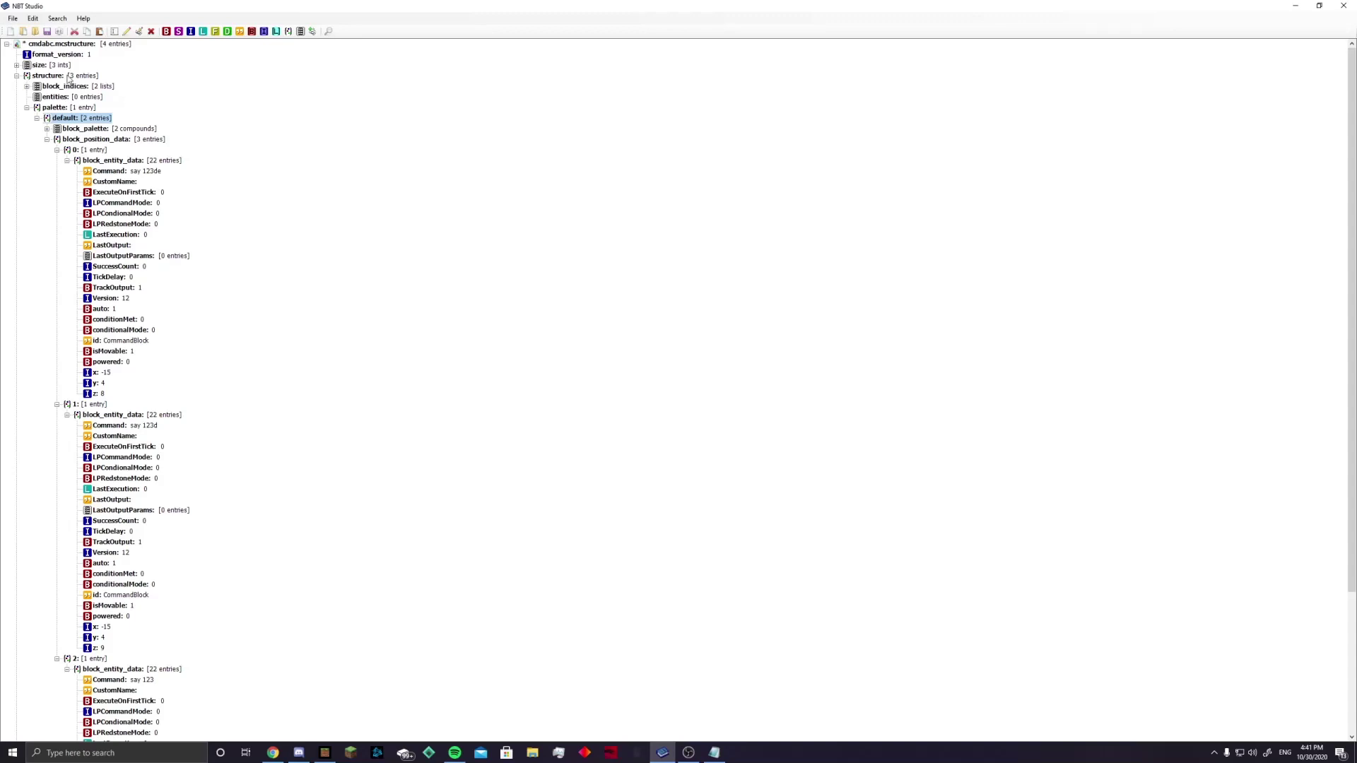
{"action": "left_click", "coordinate": [17, 19]}
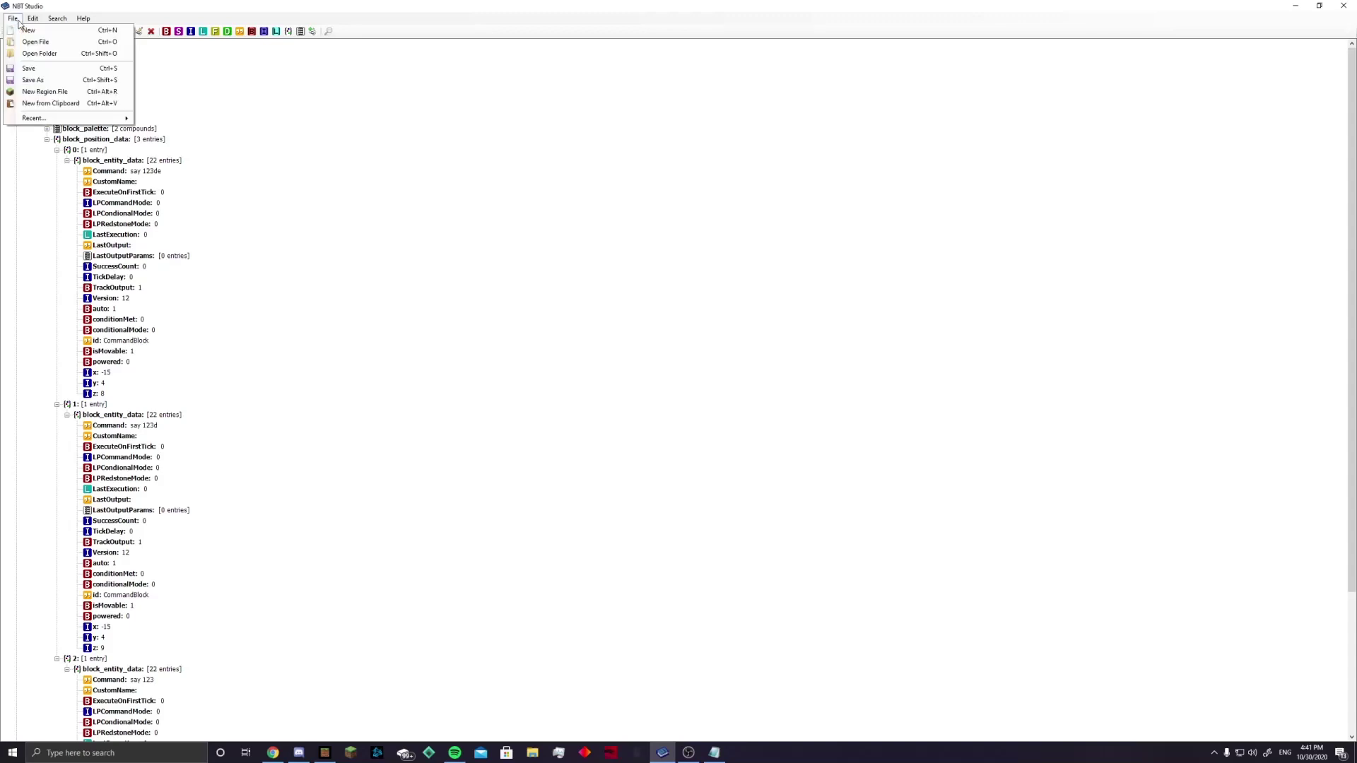
{"action": "left_click", "coordinate": [62, 68]}
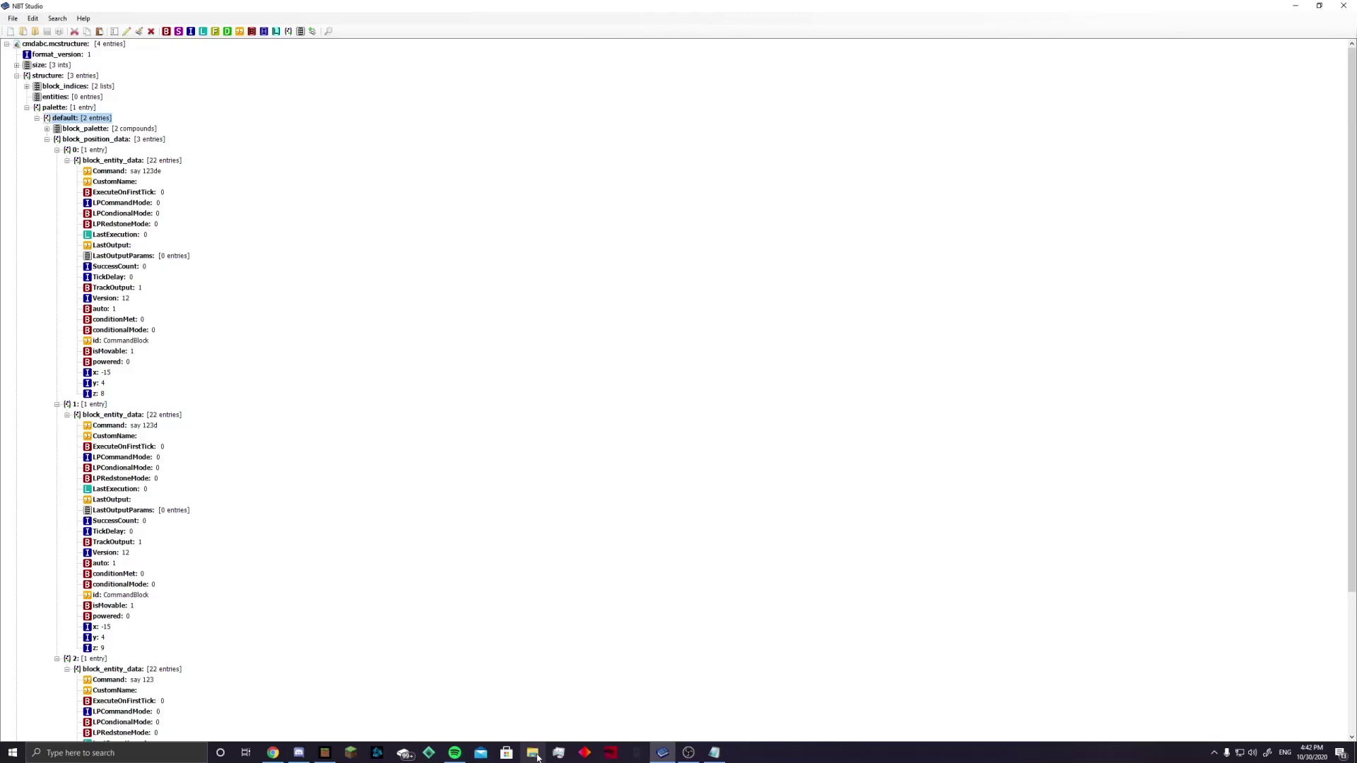
Switch to File Explorer and cut cmdabc.mcstructure from the Documents folder
{"action": "mouse_move", "coordinate": [324, 752]}
{"action": "left_click", "coordinate": [322, 721]}
{"action": "left_click", "coordinate": [492, 330]}
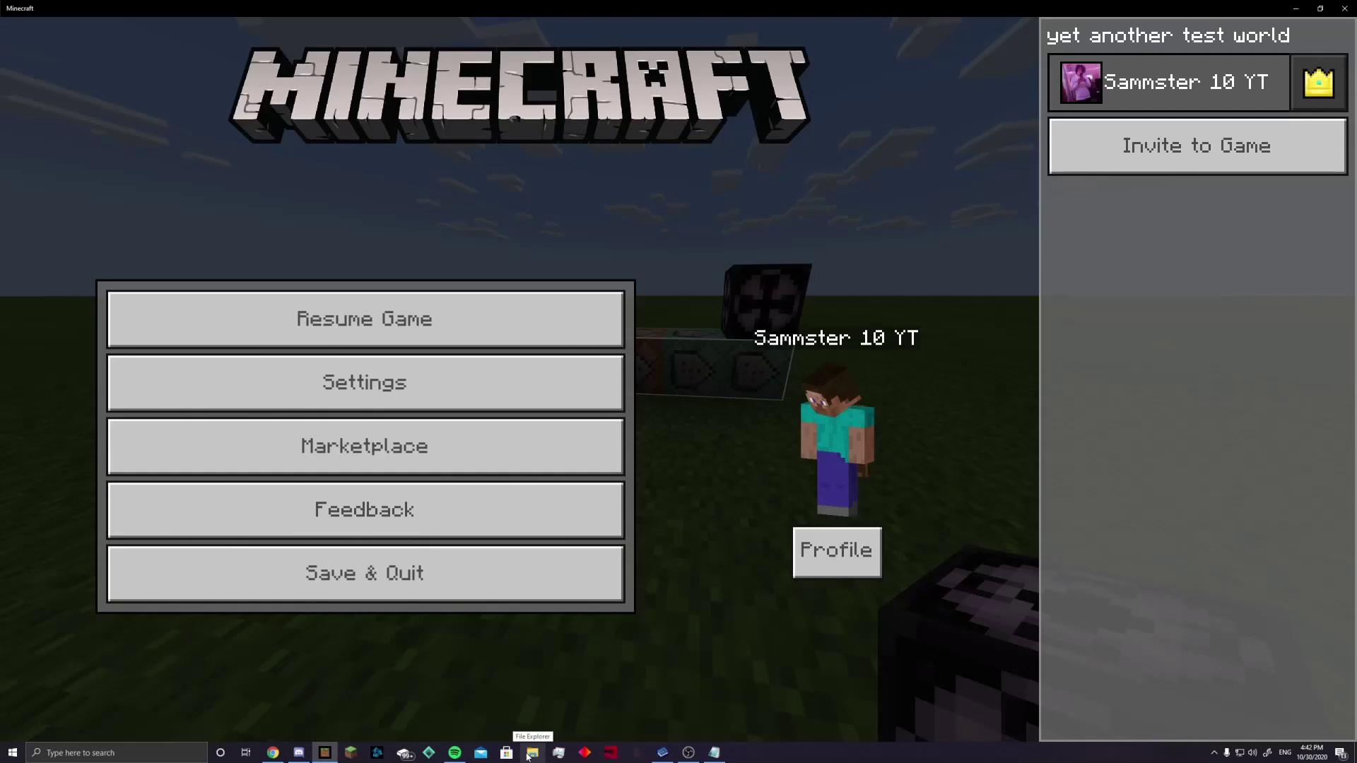
{"action": "left_click", "coordinate": [532, 752]}
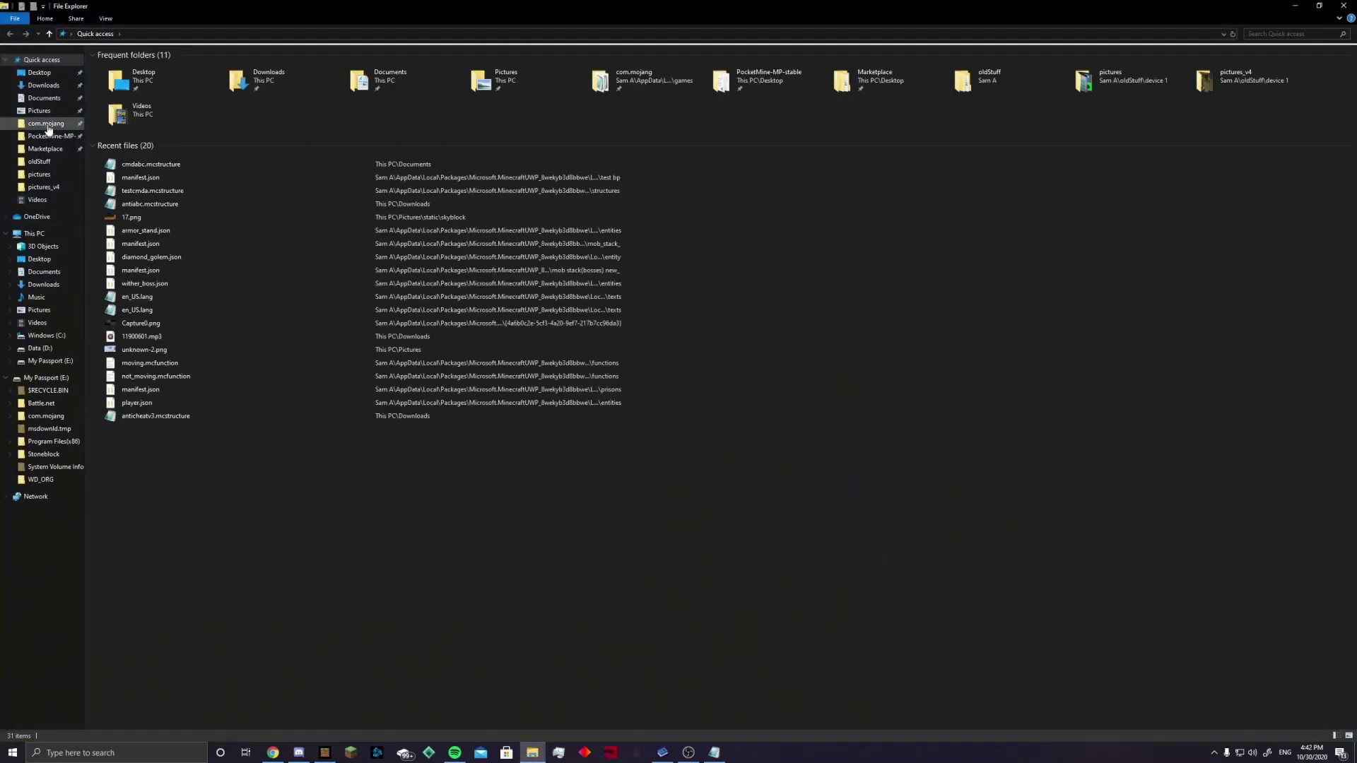
{"action": "left_click", "coordinate": [45, 125]}
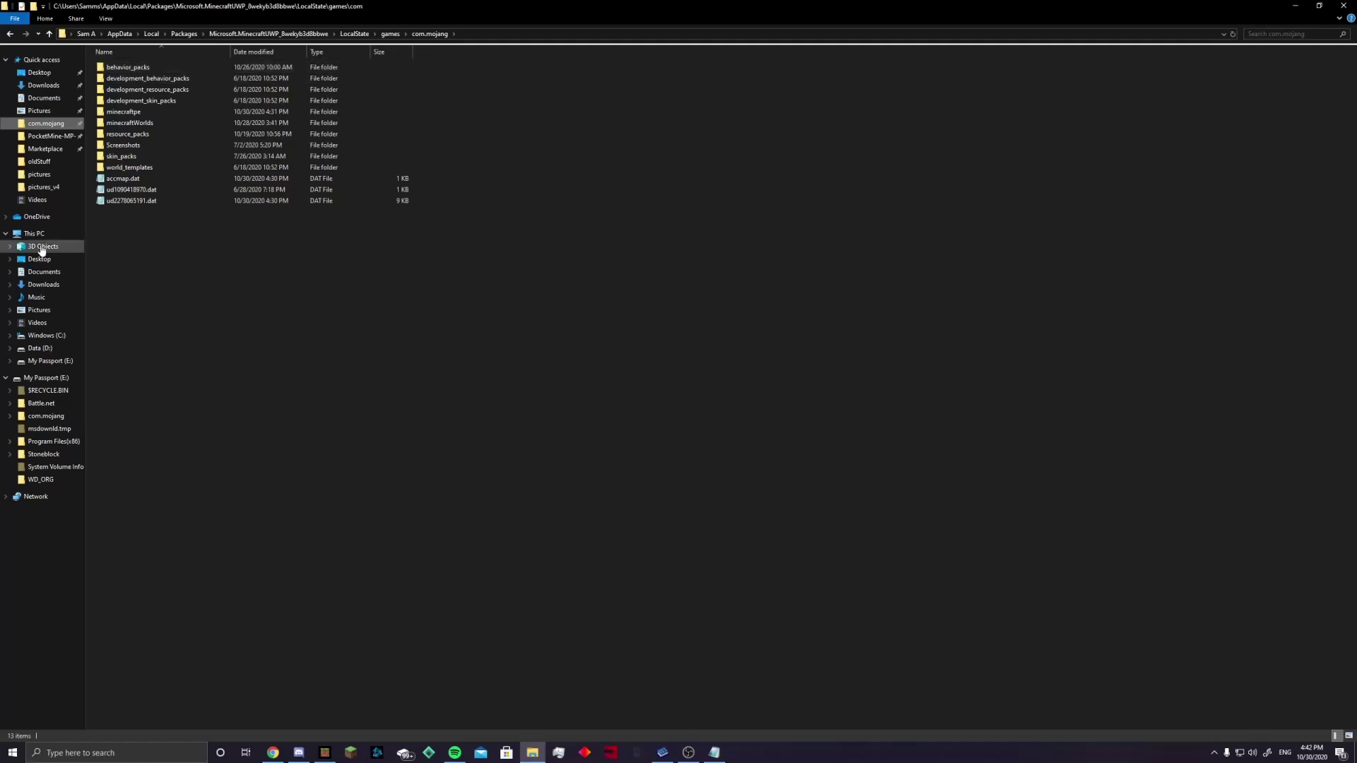
{"action": "left_click", "coordinate": [50, 97]}
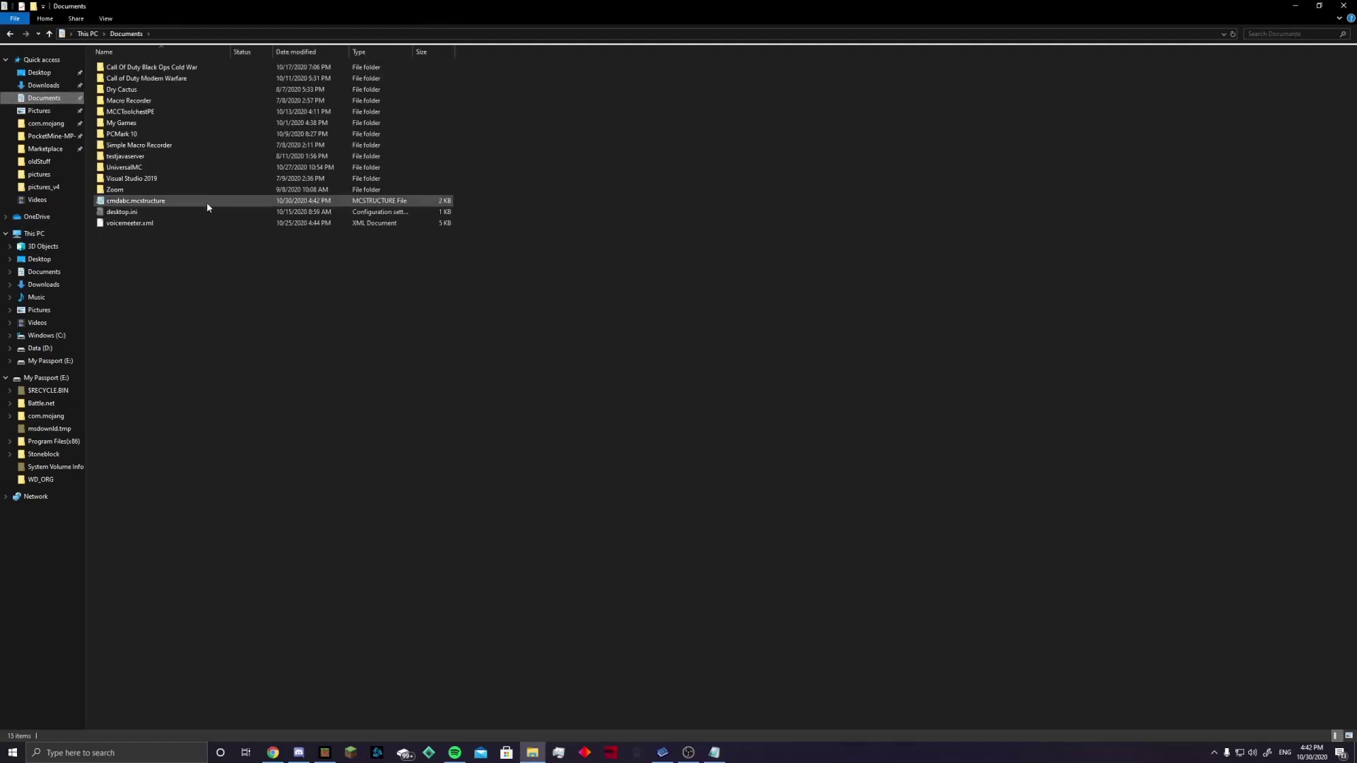
{"action": "left_click", "coordinate": [208, 206]}
{"action": "right_click", "coordinate": [207, 204]}
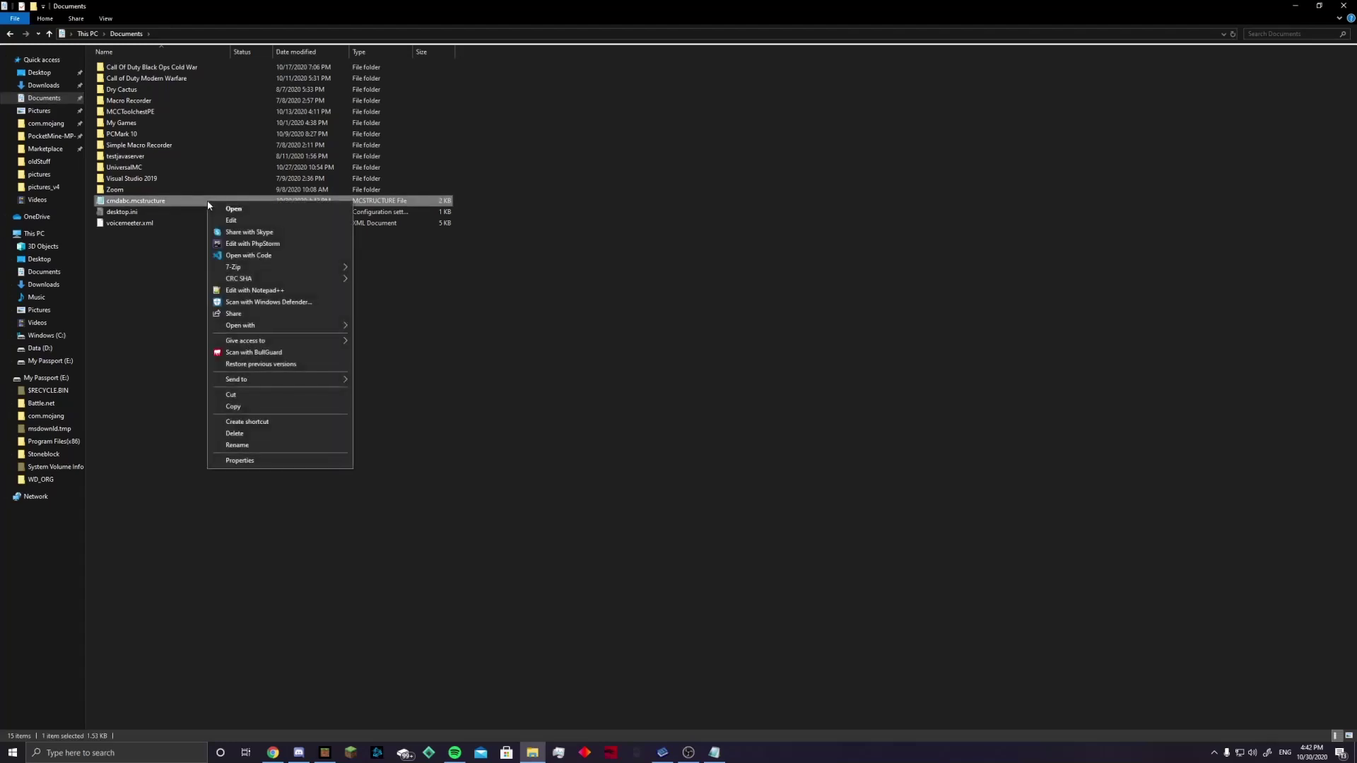
{"action": "left_click", "coordinate": [231, 395]}
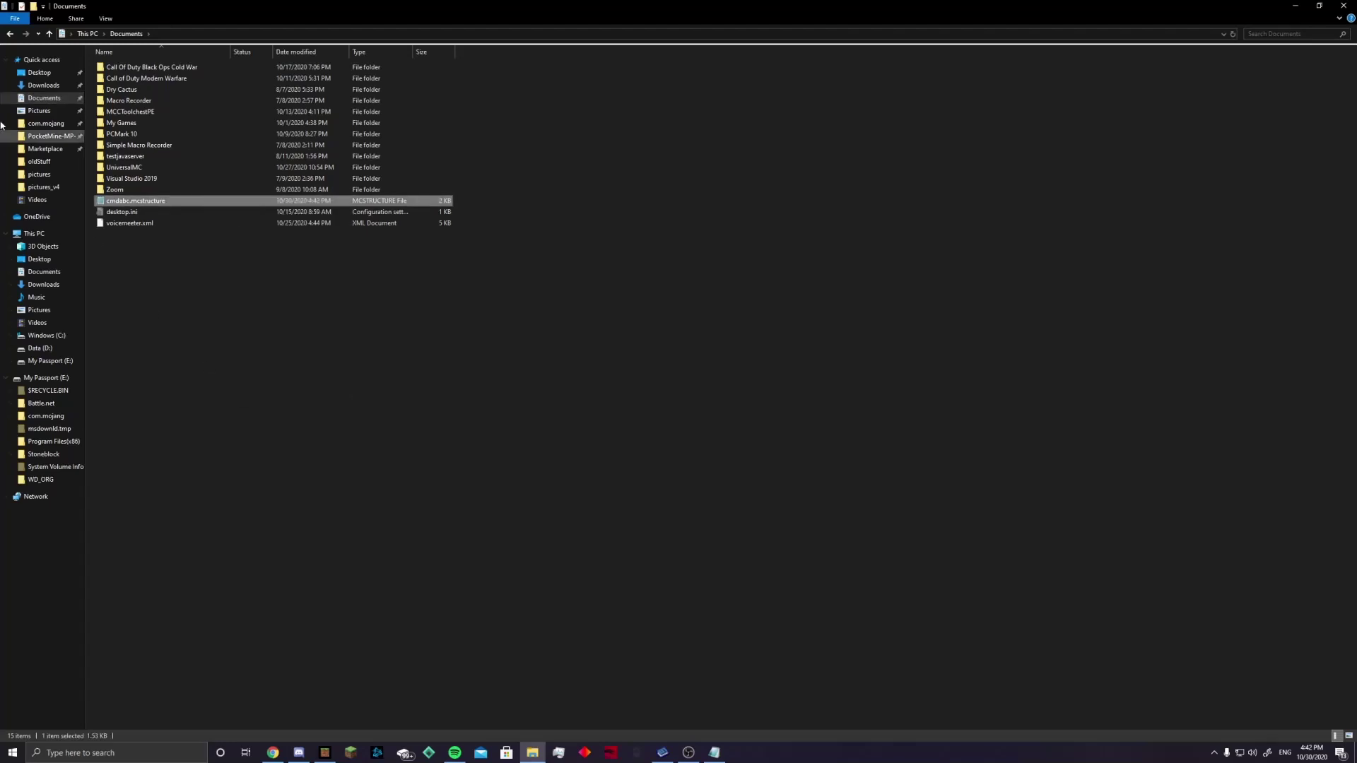
Paste the file into the structures folder of the test bp behavior pack in the most recently modified world under com.mojang's minecraftWorlds
{"action": "left_click", "coordinate": [49, 124]}
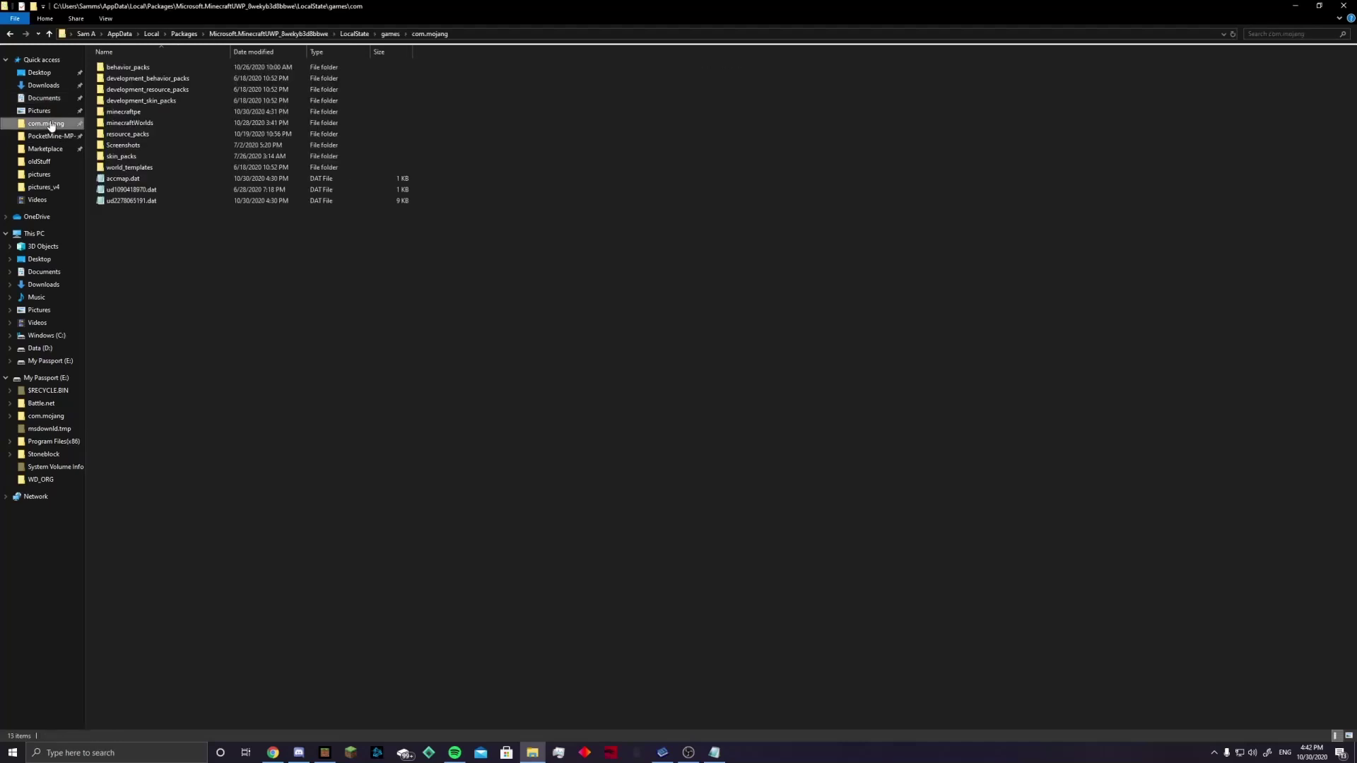
{"action": "double_click", "coordinate": [129, 123]}
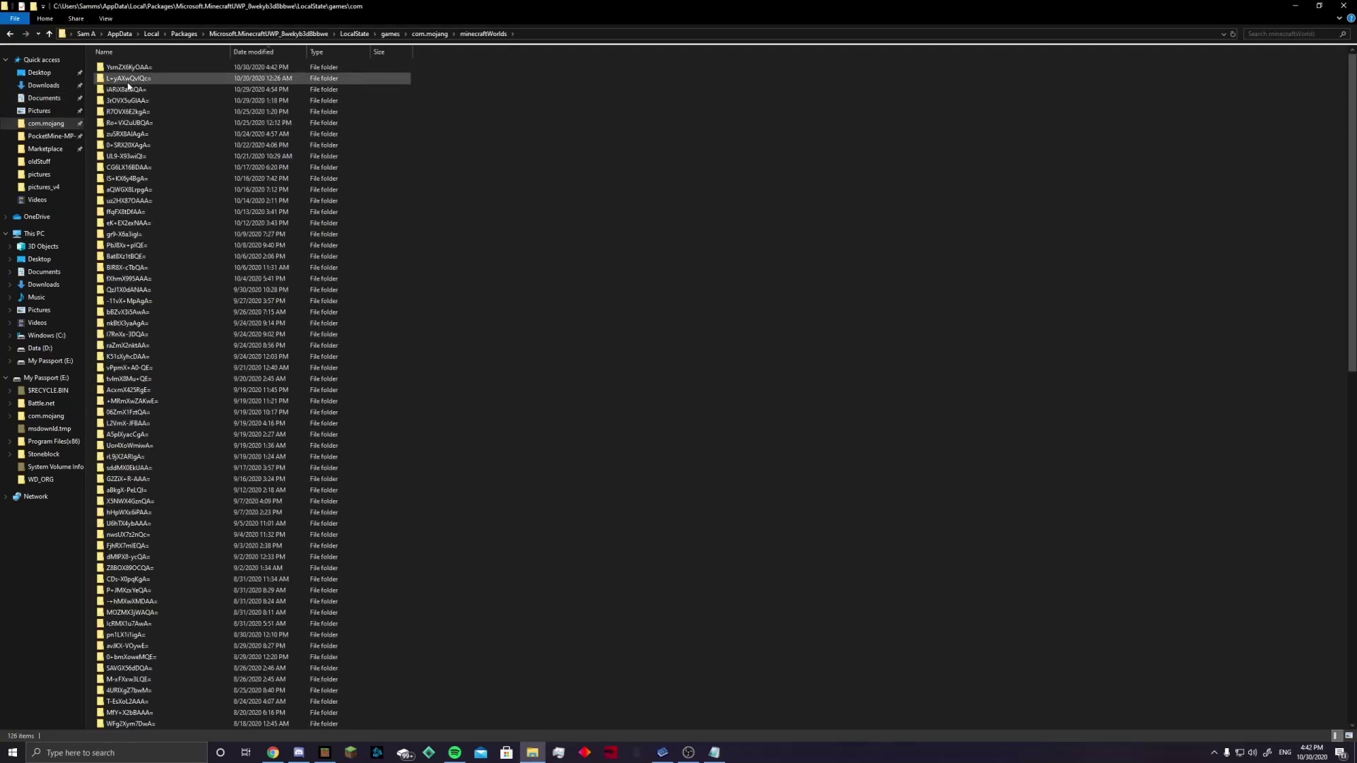
{"action": "double_click", "coordinate": [132, 67]}
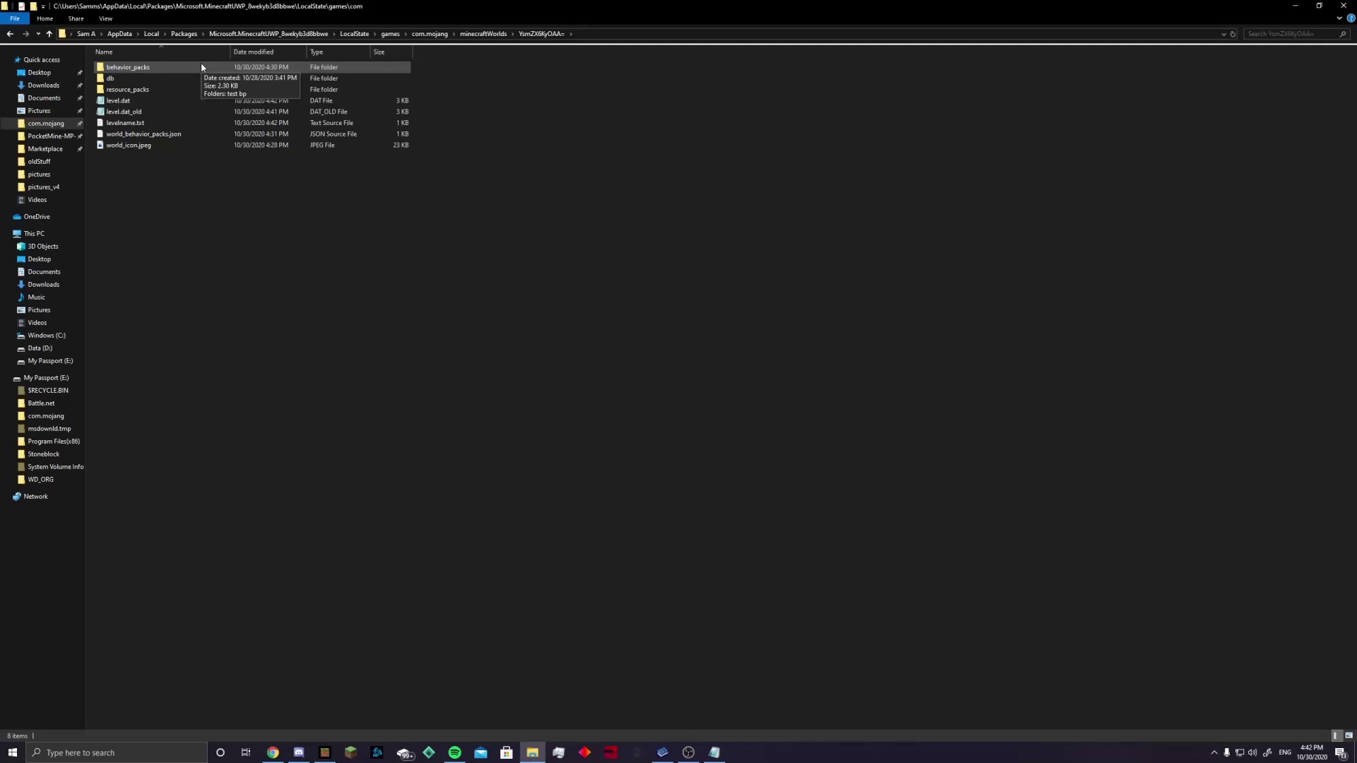
{"action": "double_click", "coordinate": [201, 67]}
{"action": "double_click", "coordinate": [157, 70]}
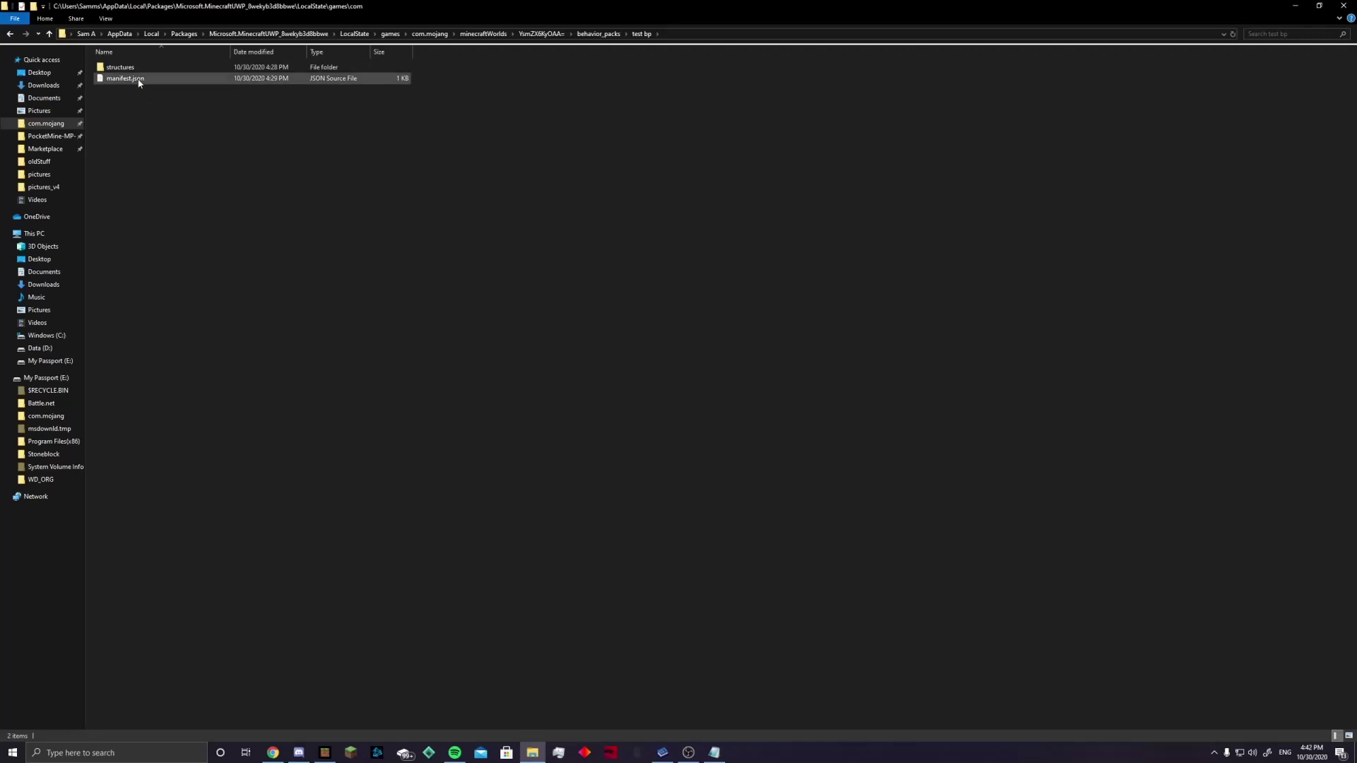
{"action": "mouse_move", "coordinate": [150, 65]}
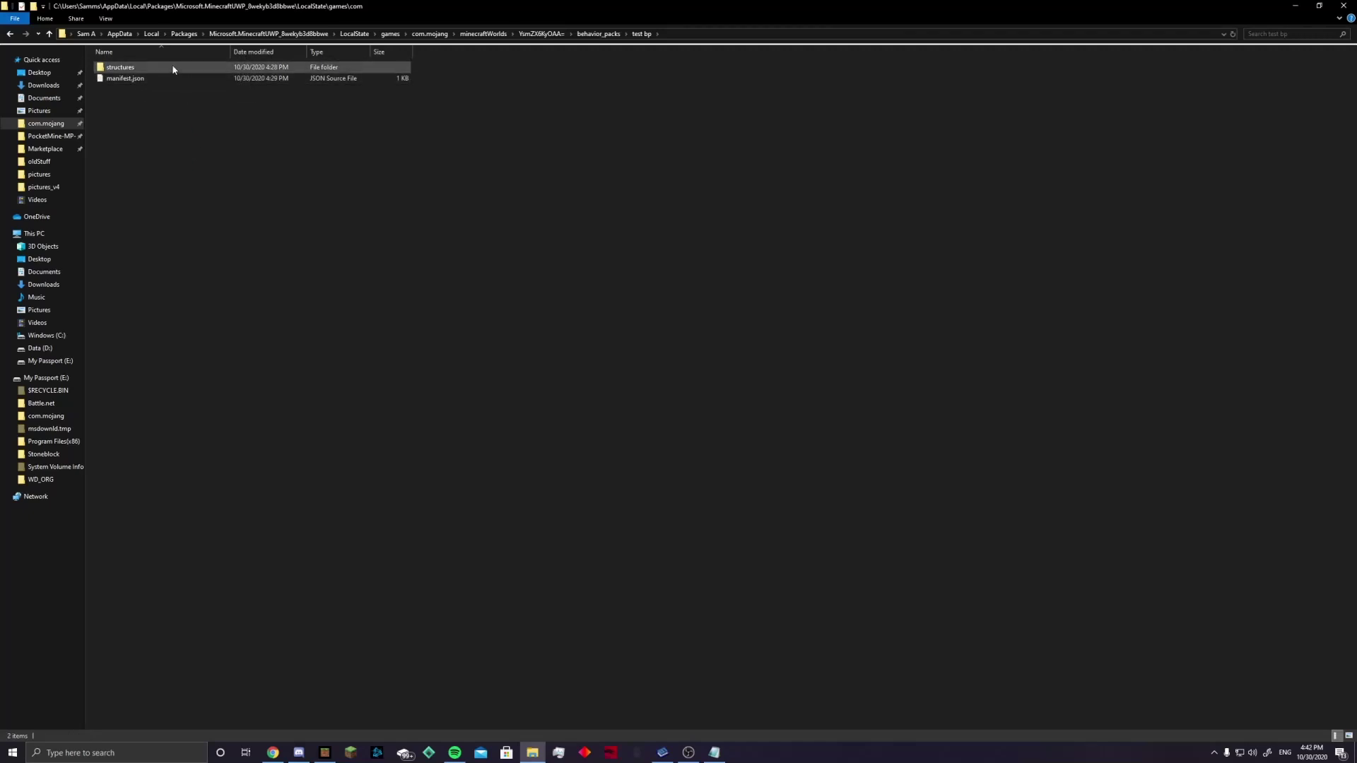
{"action": "double_click", "coordinate": [173, 69]}
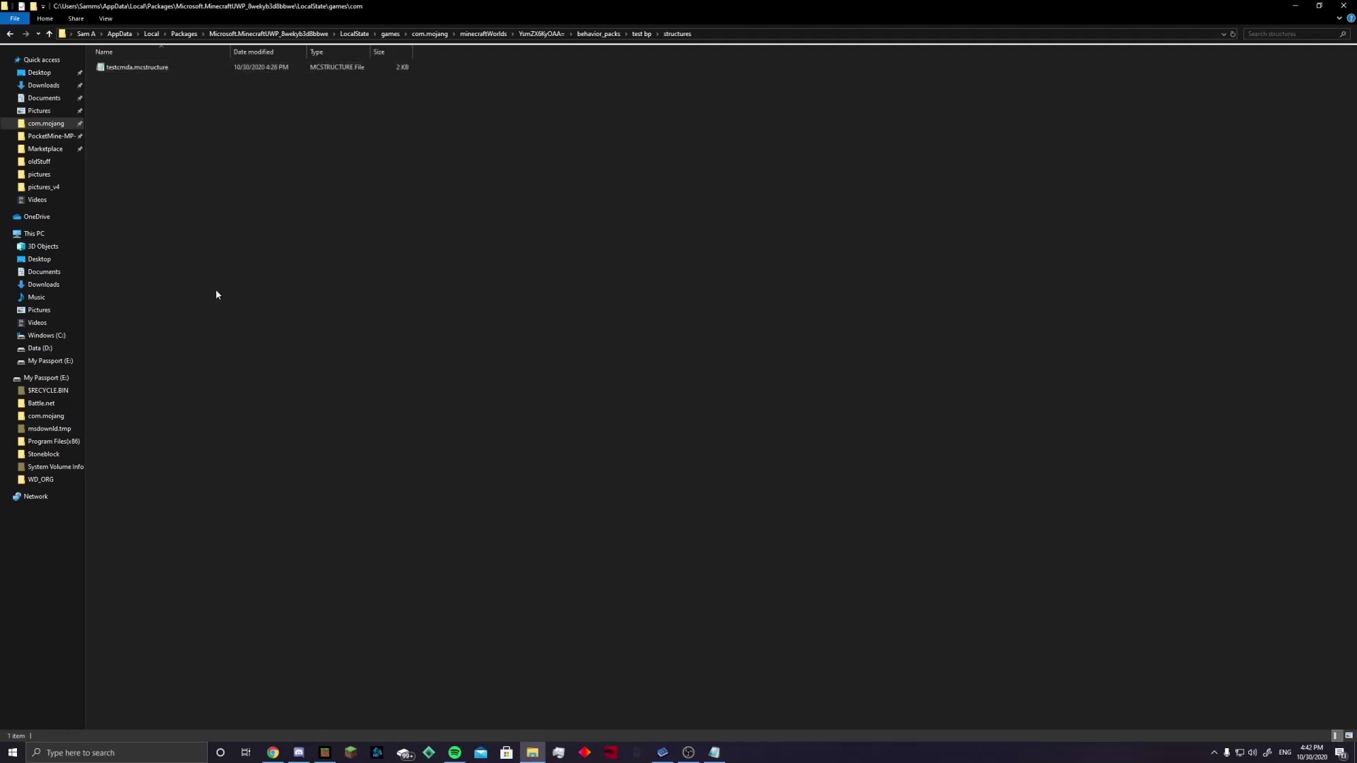
{"action": "left_click_drag", "start_coordinate": [188, 101], "coordinate": [192, 180]}
{"action": "right_click", "coordinate": [214, 131]}
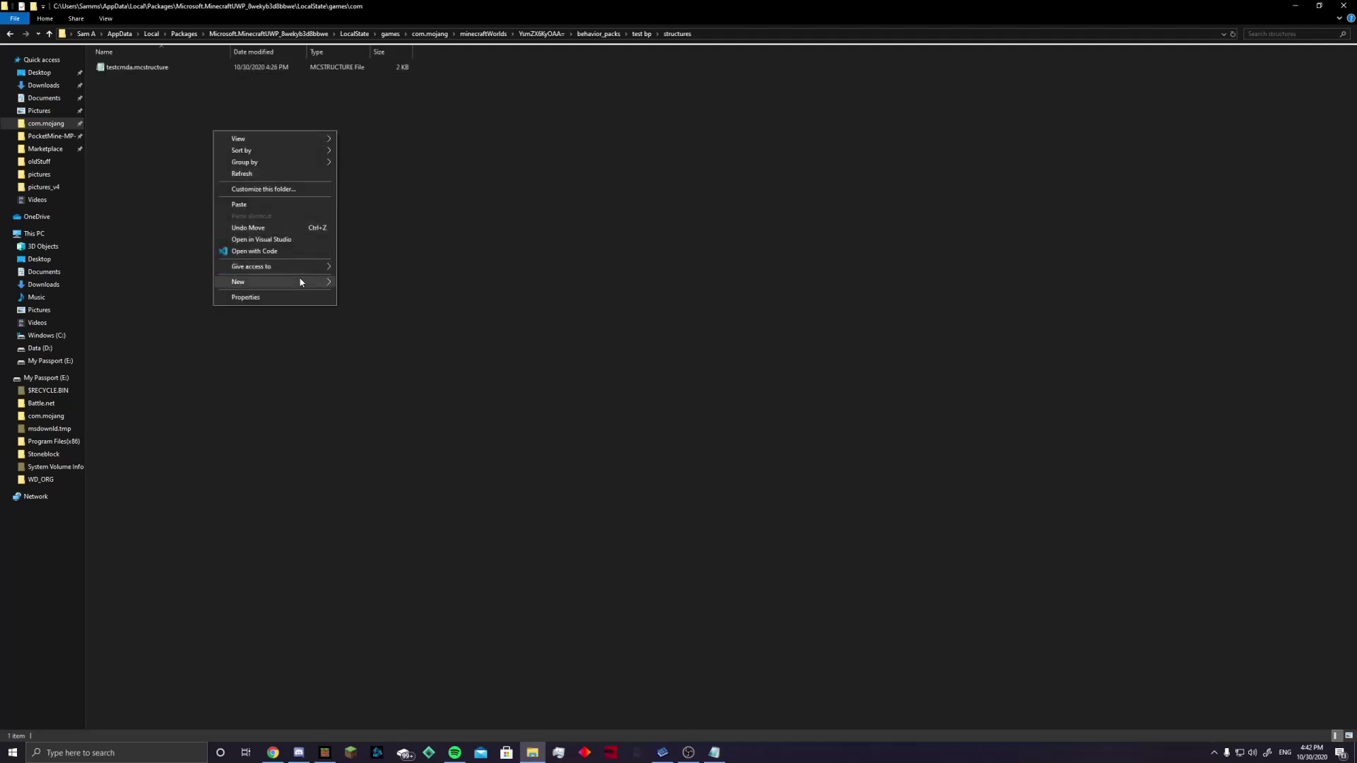
{"action": "left_click", "coordinate": [239, 204]}
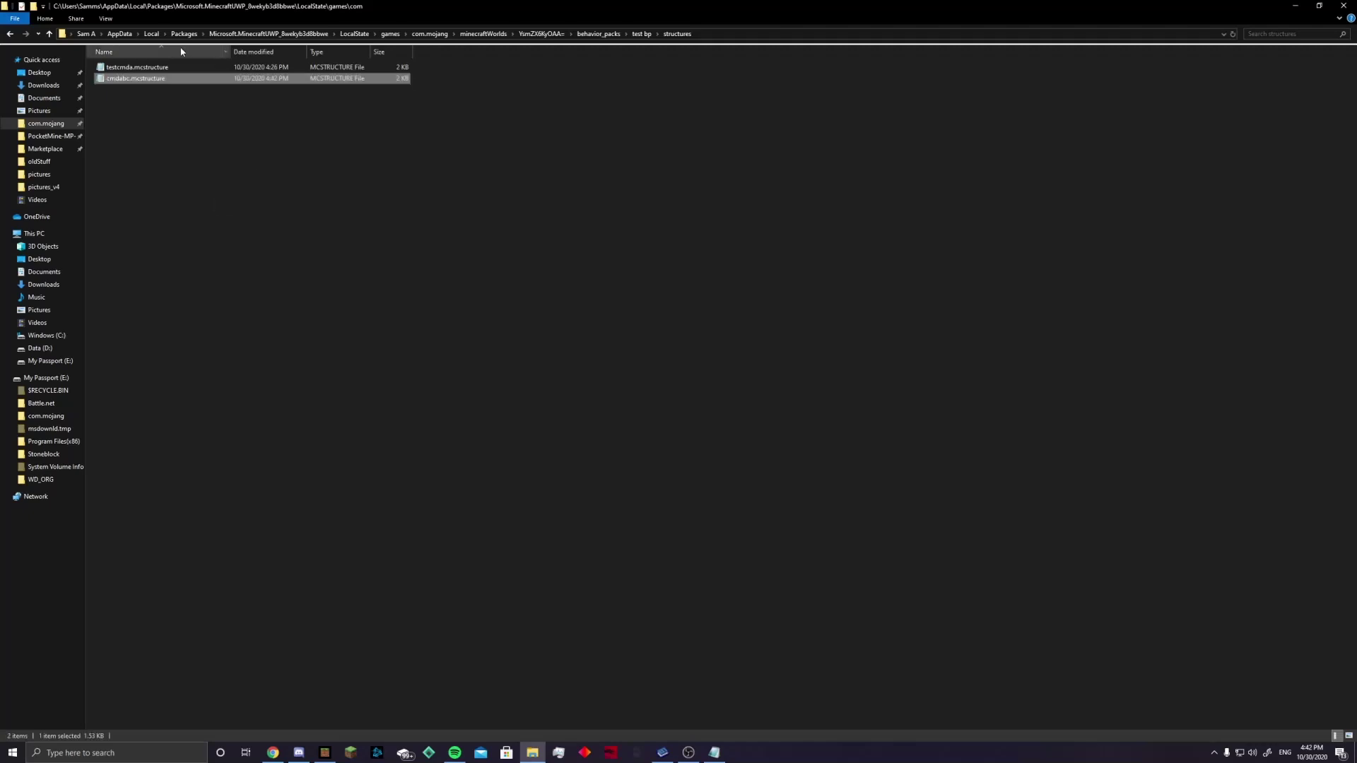
Rename the pasted structure file to cmdabcd.mcstructure and return to the test bp folder
{"action": "right_click", "coordinate": [180, 84]}
{"action": "left_click", "coordinate": [154, 257]}
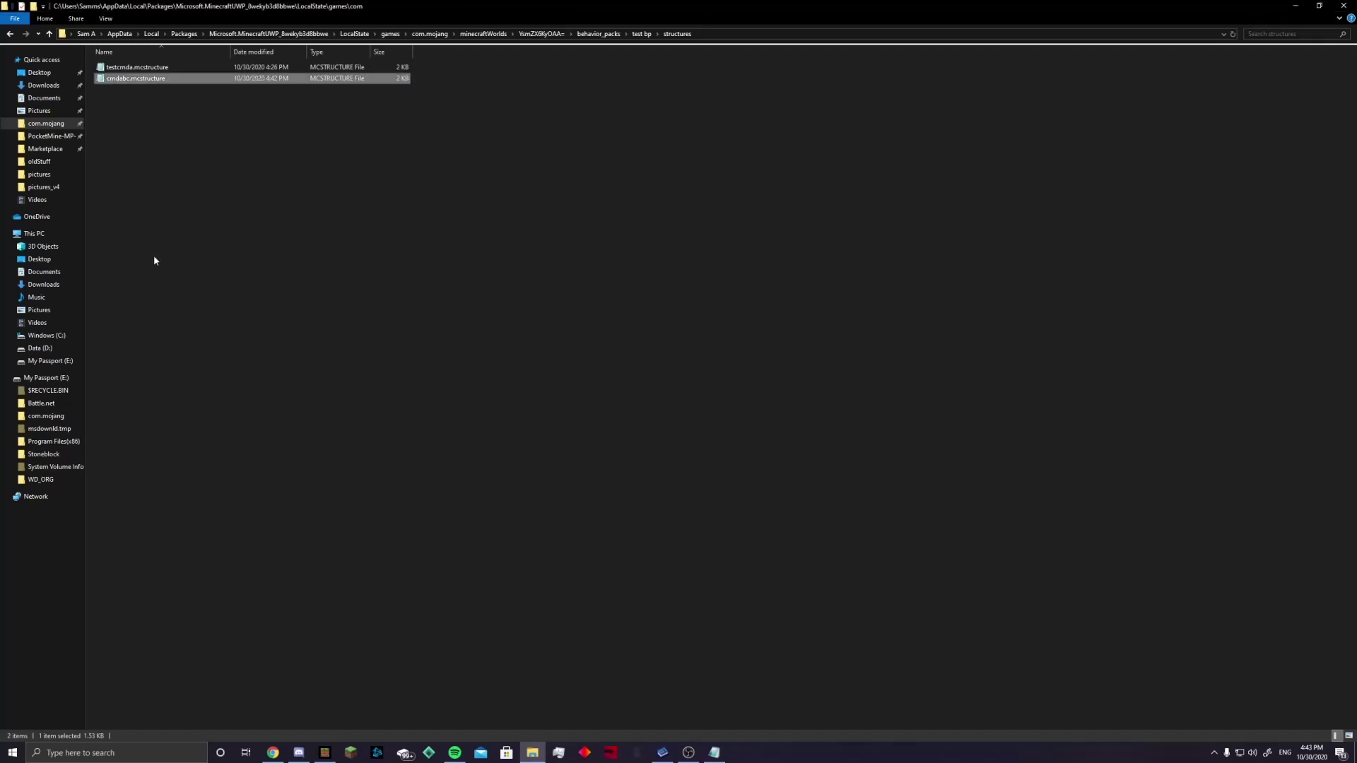
{"action": "left_click", "coordinate": [148, 78]}
{"action": "right_click", "coordinate": [149, 78]}
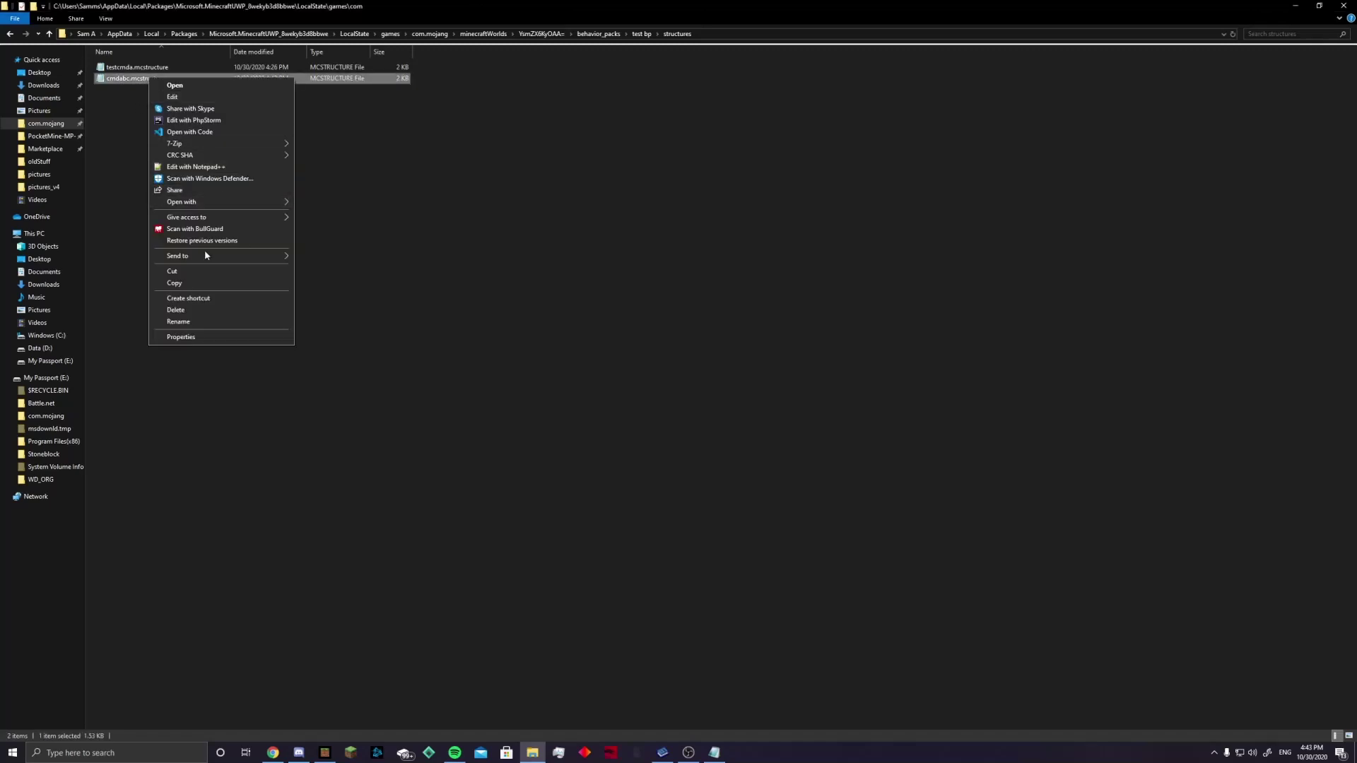
{"action": "left_click", "coordinate": [203, 322]}
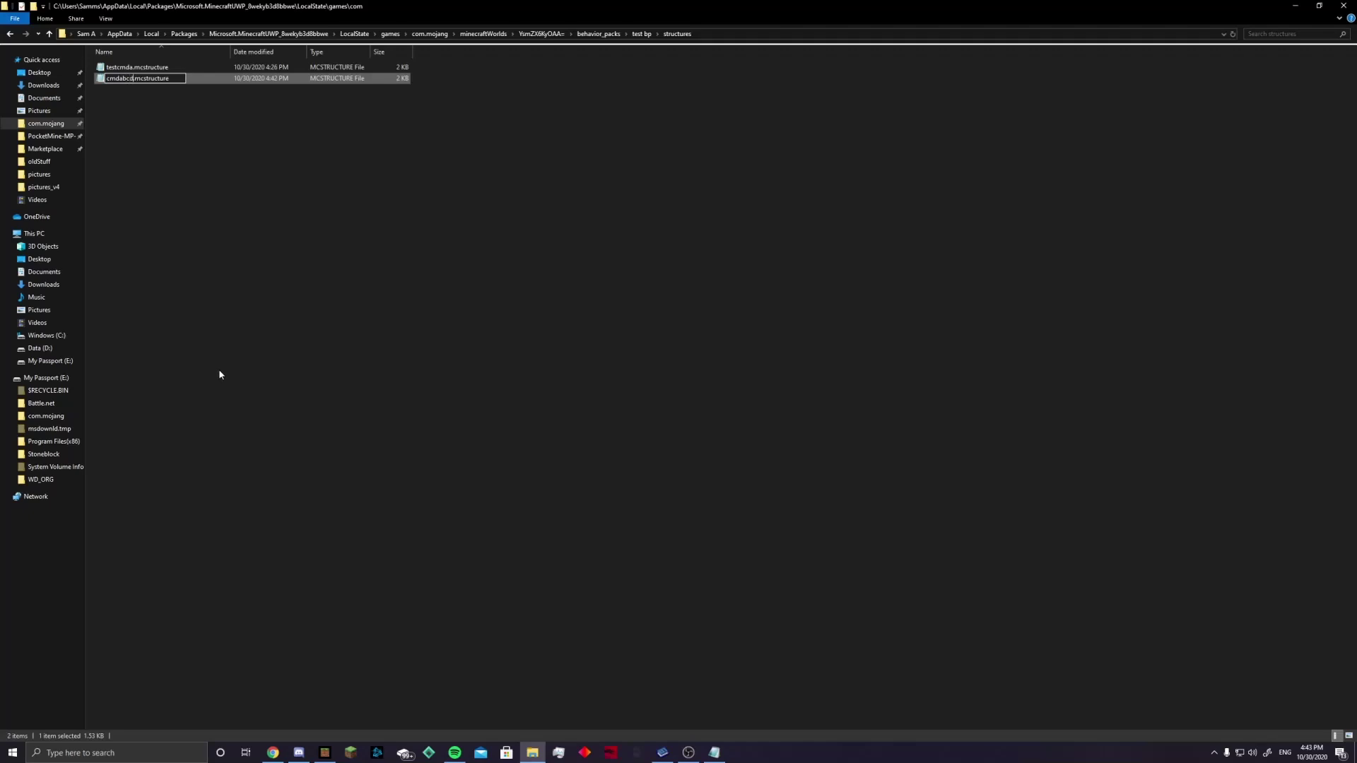
{"action": "key", "text": "Return"}
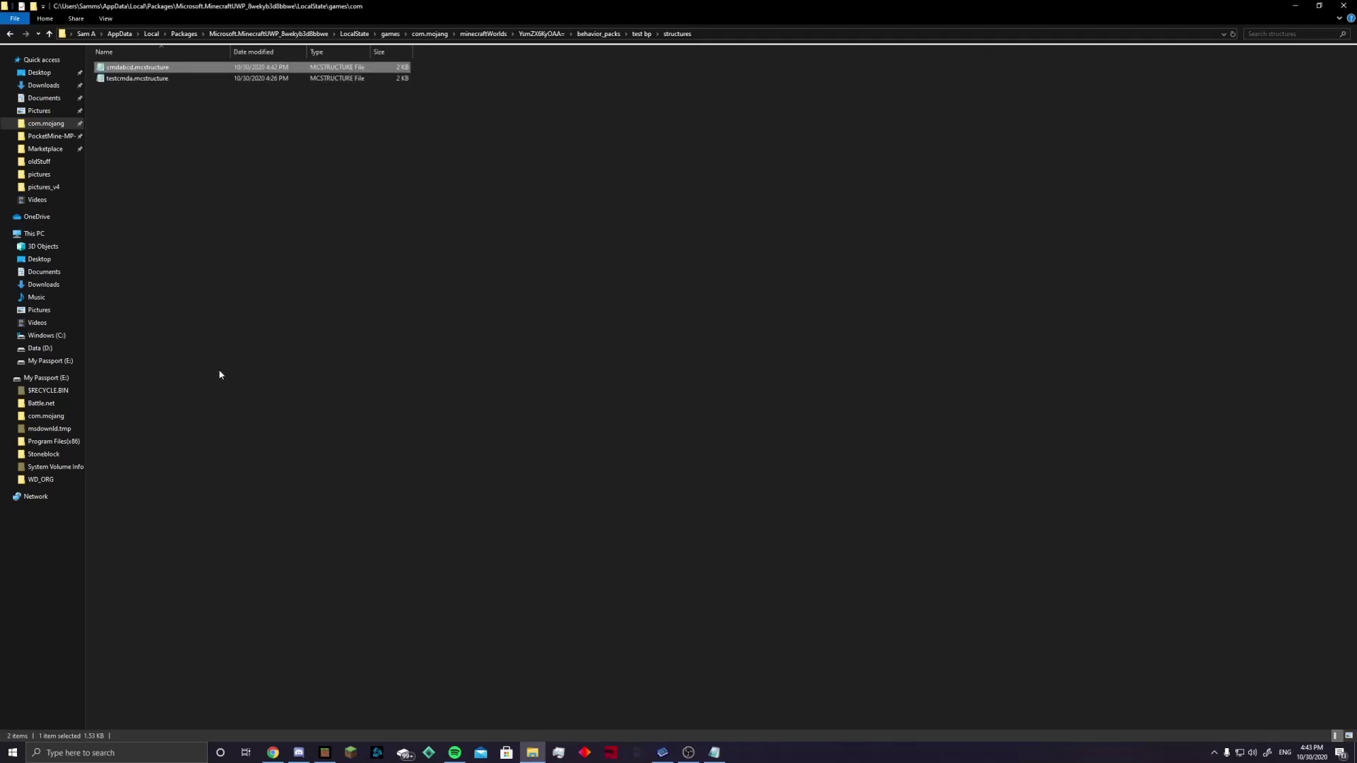
{"action": "key", "text": "alt+Up"}
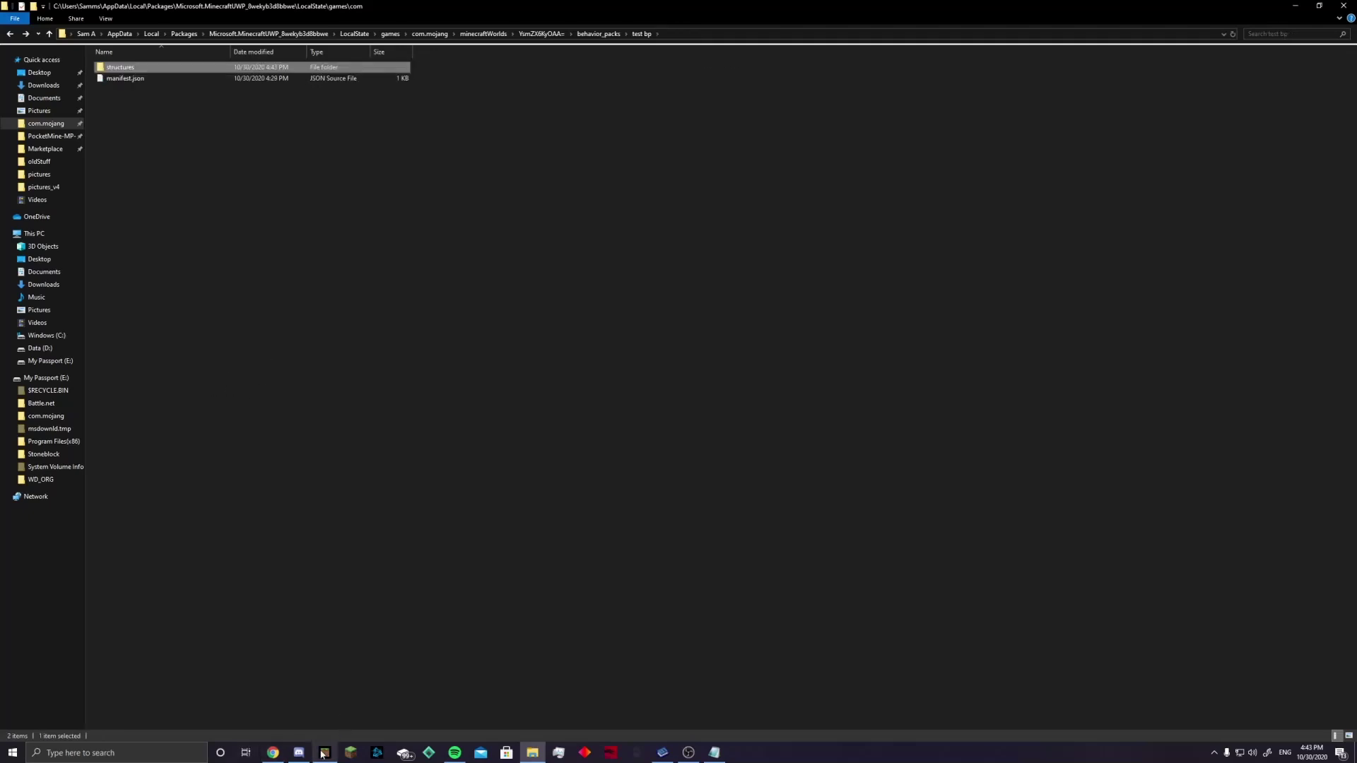
Close Minecraft and launch it again
{"action": "left_click", "coordinate": [323, 753]}
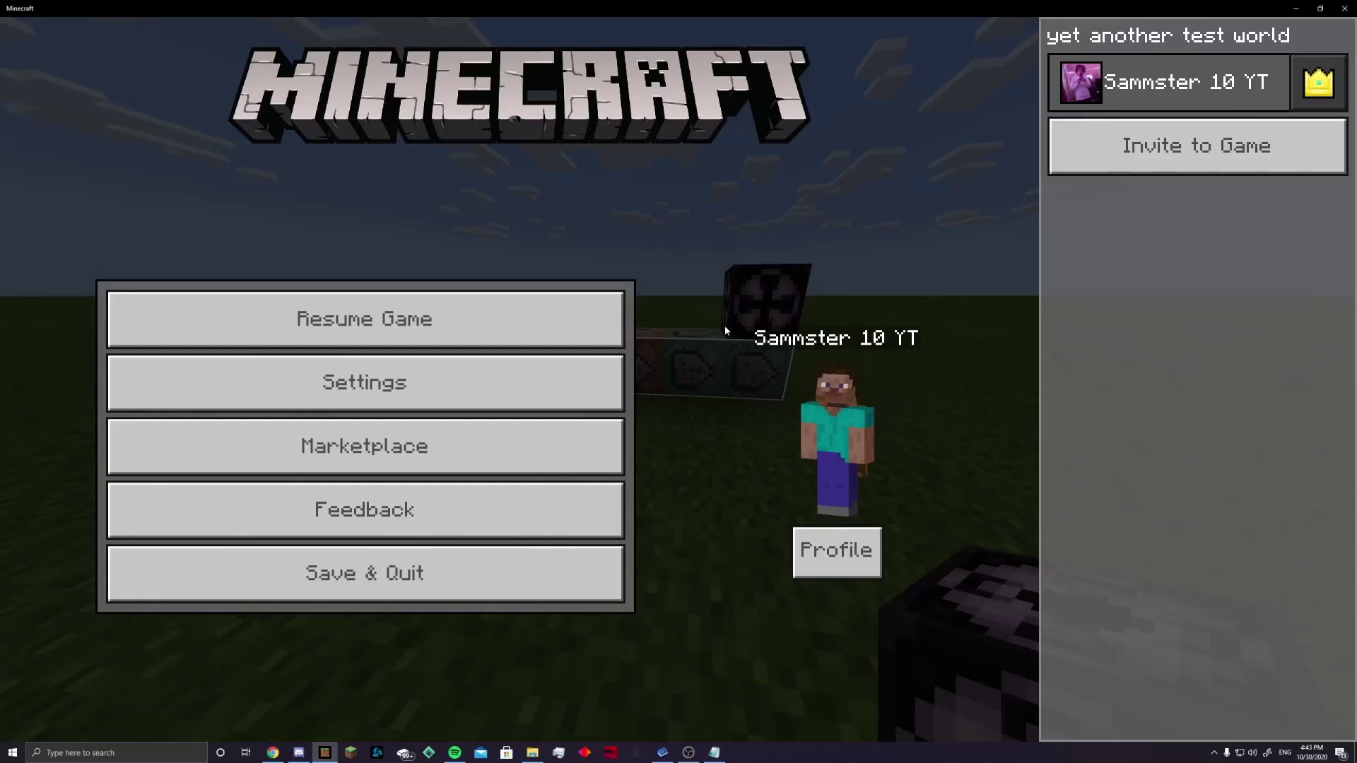
{"action": "left_click", "coordinate": [1344, 8]}
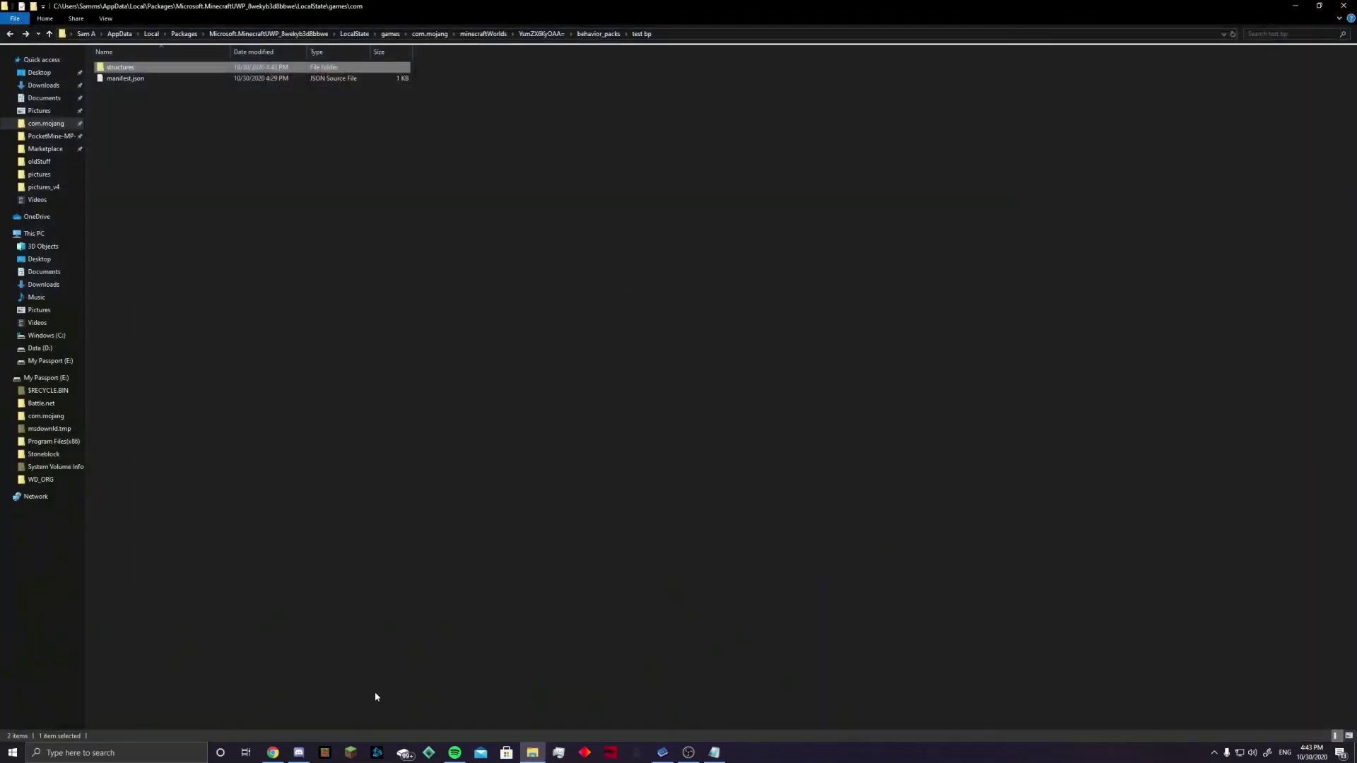
{"action": "left_click", "coordinate": [326, 754]}
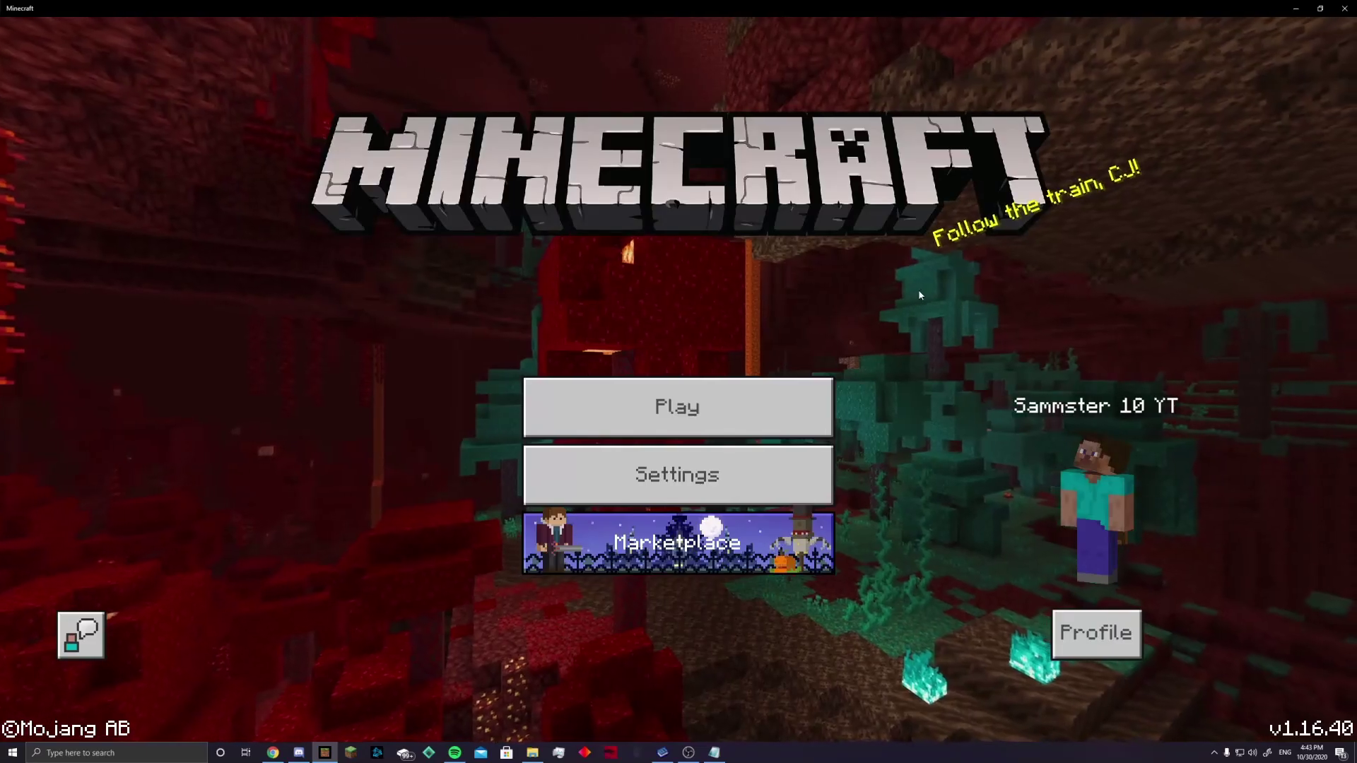
Open the settings of "yet another test world", check its active "edit structures" behavior pack and start playing the world
{"action": "left_click", "coordinate": [793, 389]}
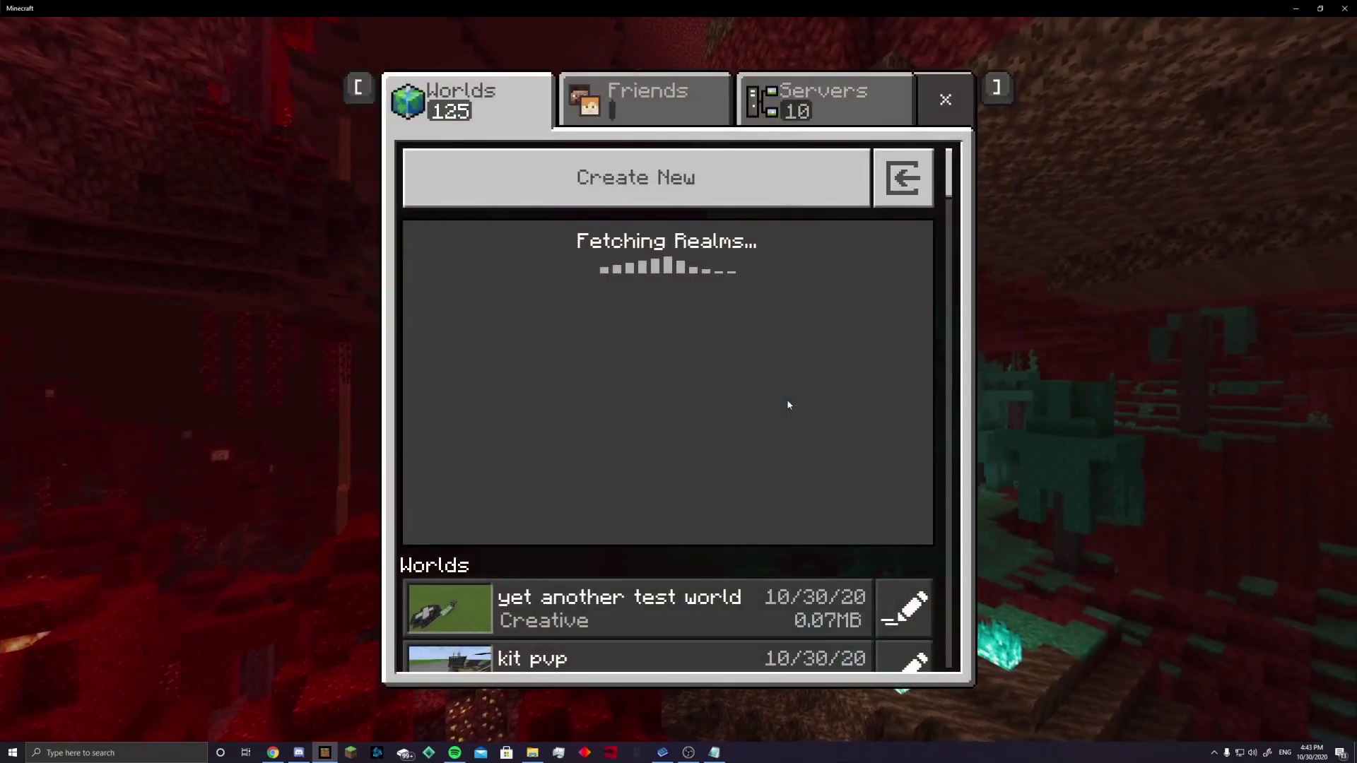
{"action": "left_click", "coordinate": [930, 581]}
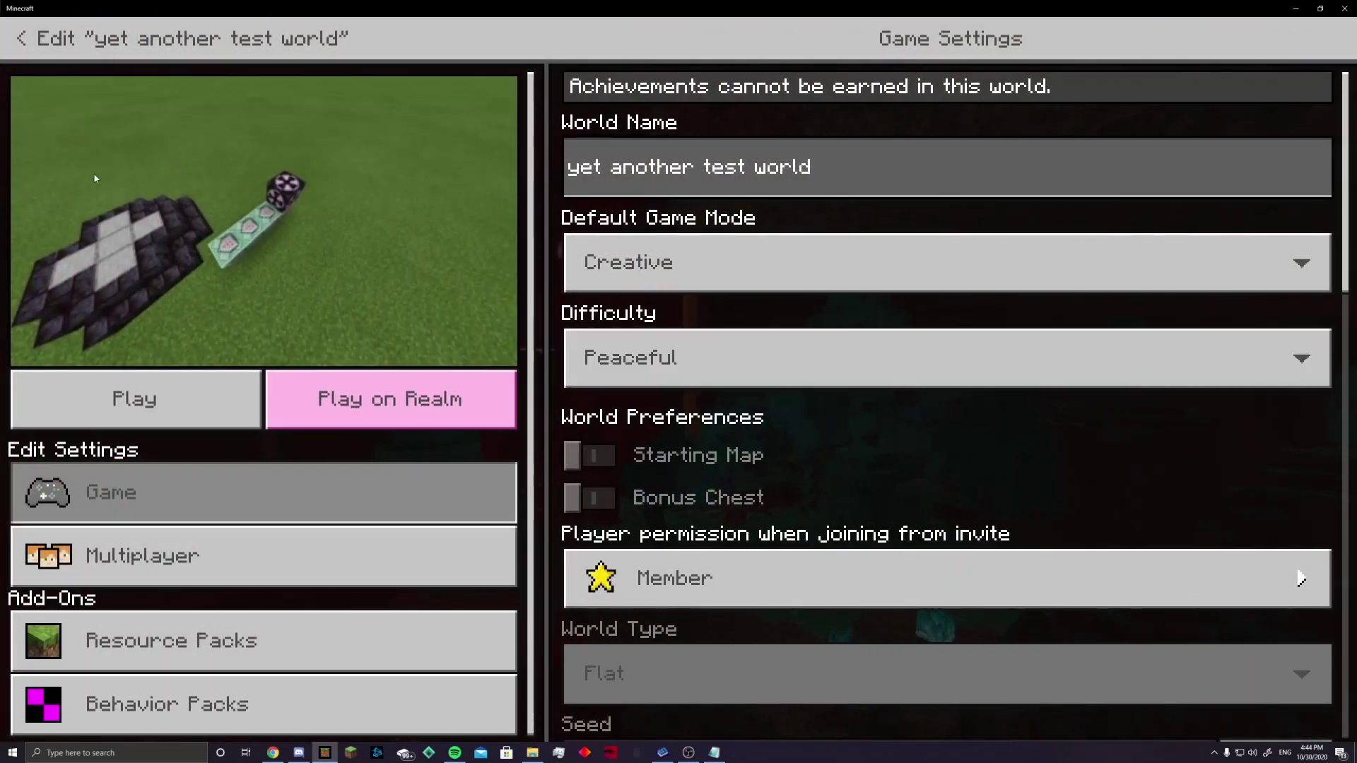
{"action": "left_click", "coordinate": [219, 684]}
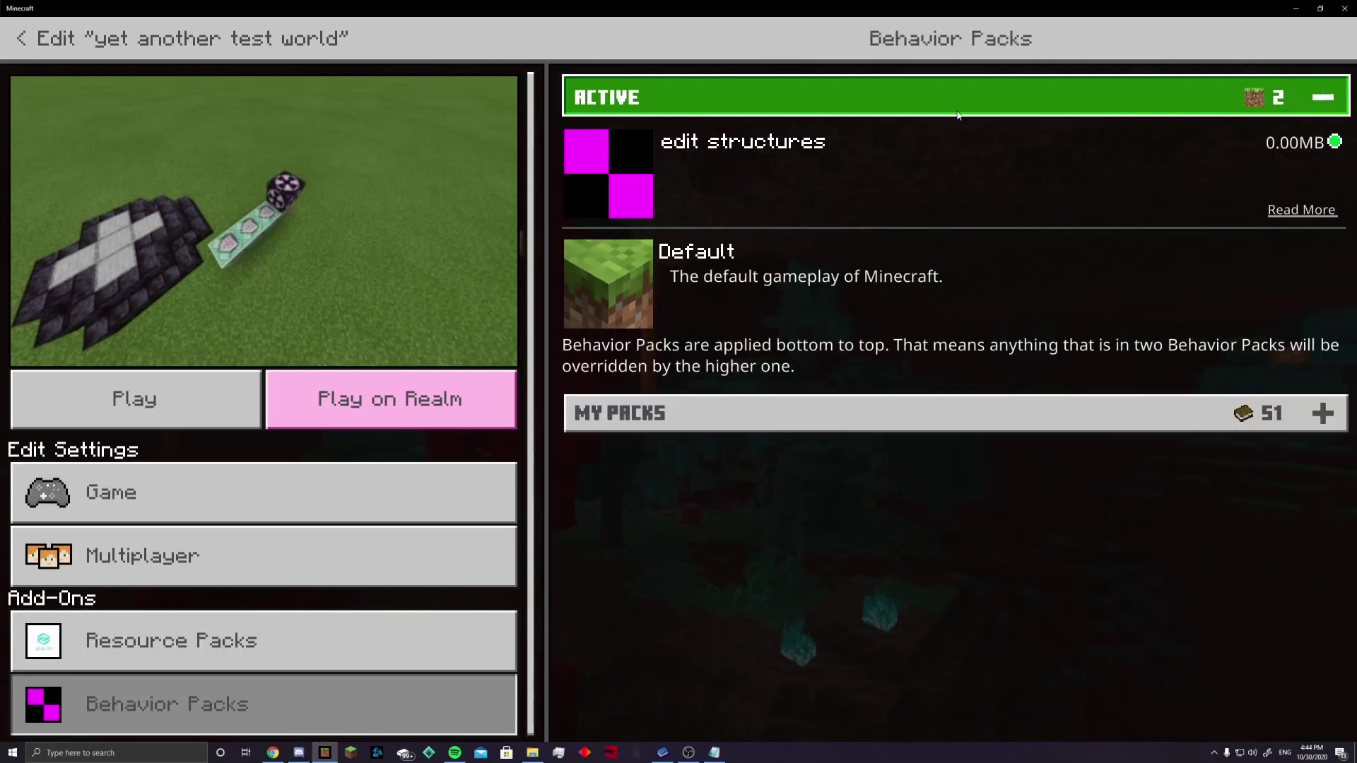
{"action": "left_click", "coordinate": [883, 183]}
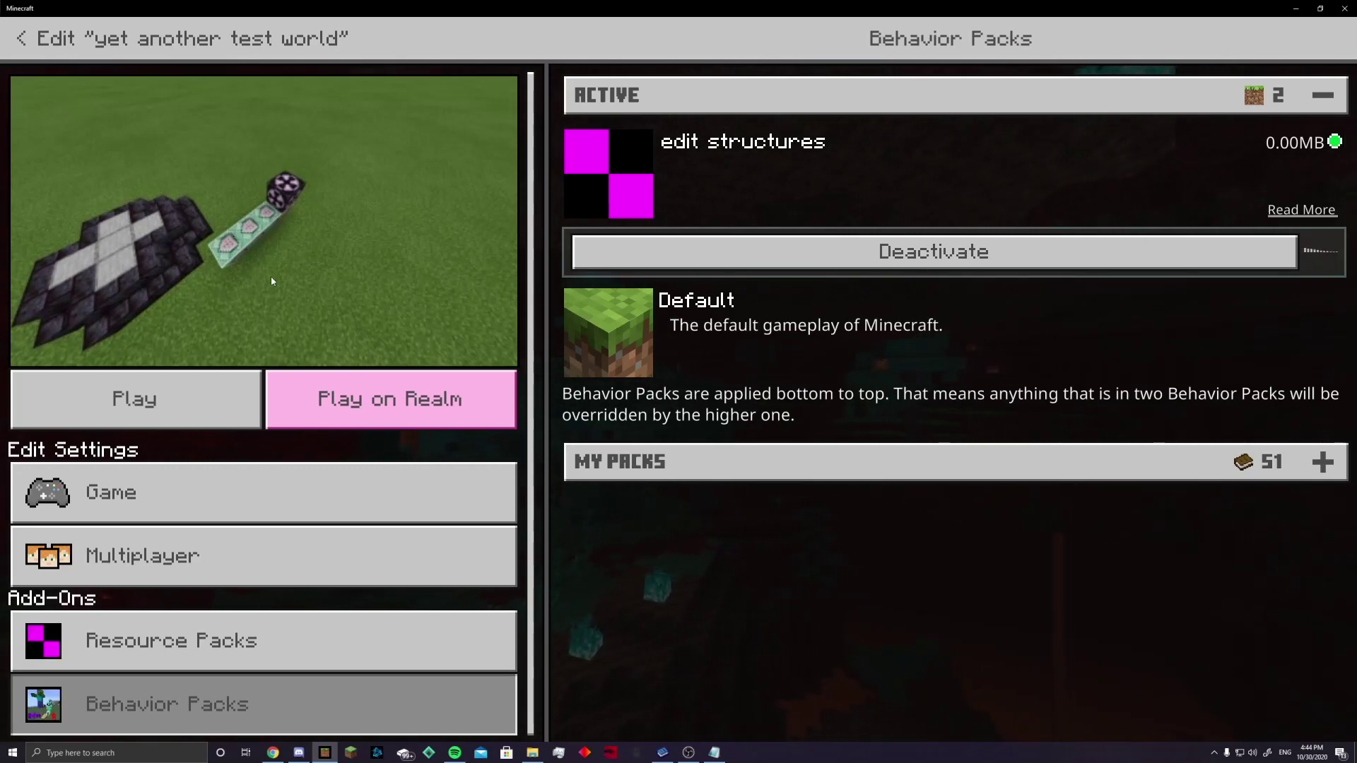
{"action": "left_click", "coordinate": [147, 374]}
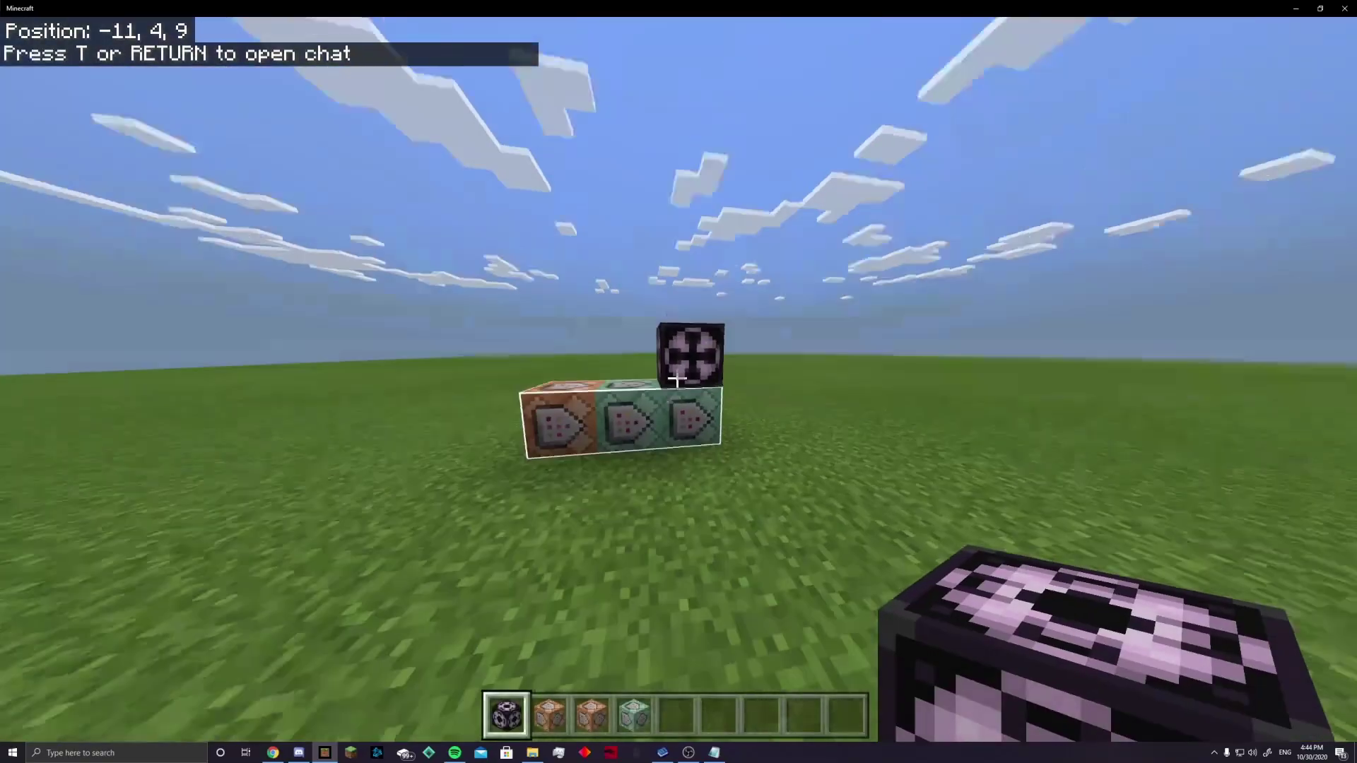
Place a structure block on the grass, open it and set its mode to Load
{"action": "key", "text": "w"}
{"action": "right_click", "coordinate": [677, 378]}
{"action": "right_click", "coordinate": [677, 378]}
{"action": "left_click", "coordinate": [177, 146]}
{"action": "left_click", "coordinate": [179, 172]}
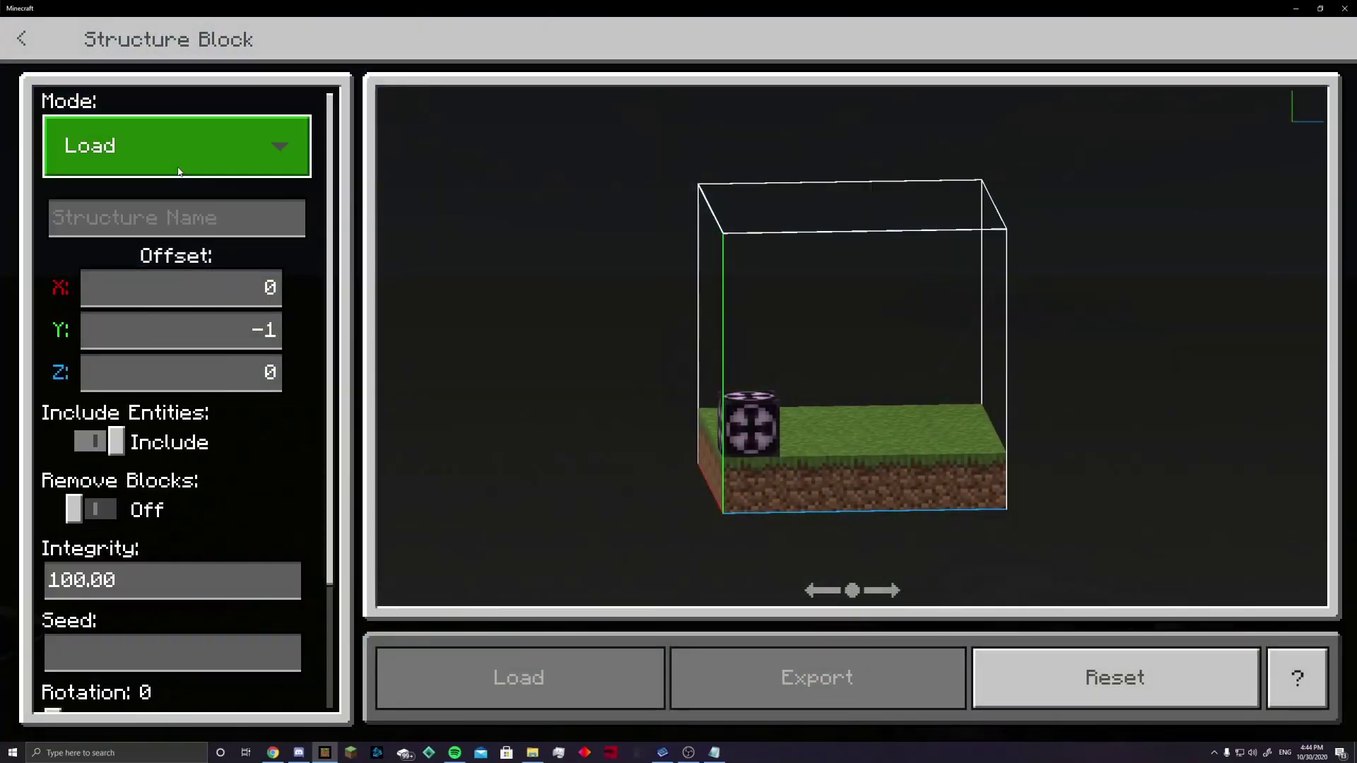
Set the structure block's Y offset to 0 and its structure name to cmdabcd
{"action": "left_click", "coordinate": [202, 320]}
{"action": "key", "text": "BackSpace"}
{"action": "key", "text": "BackSpace"}
{"action": "type", "text": "0"}
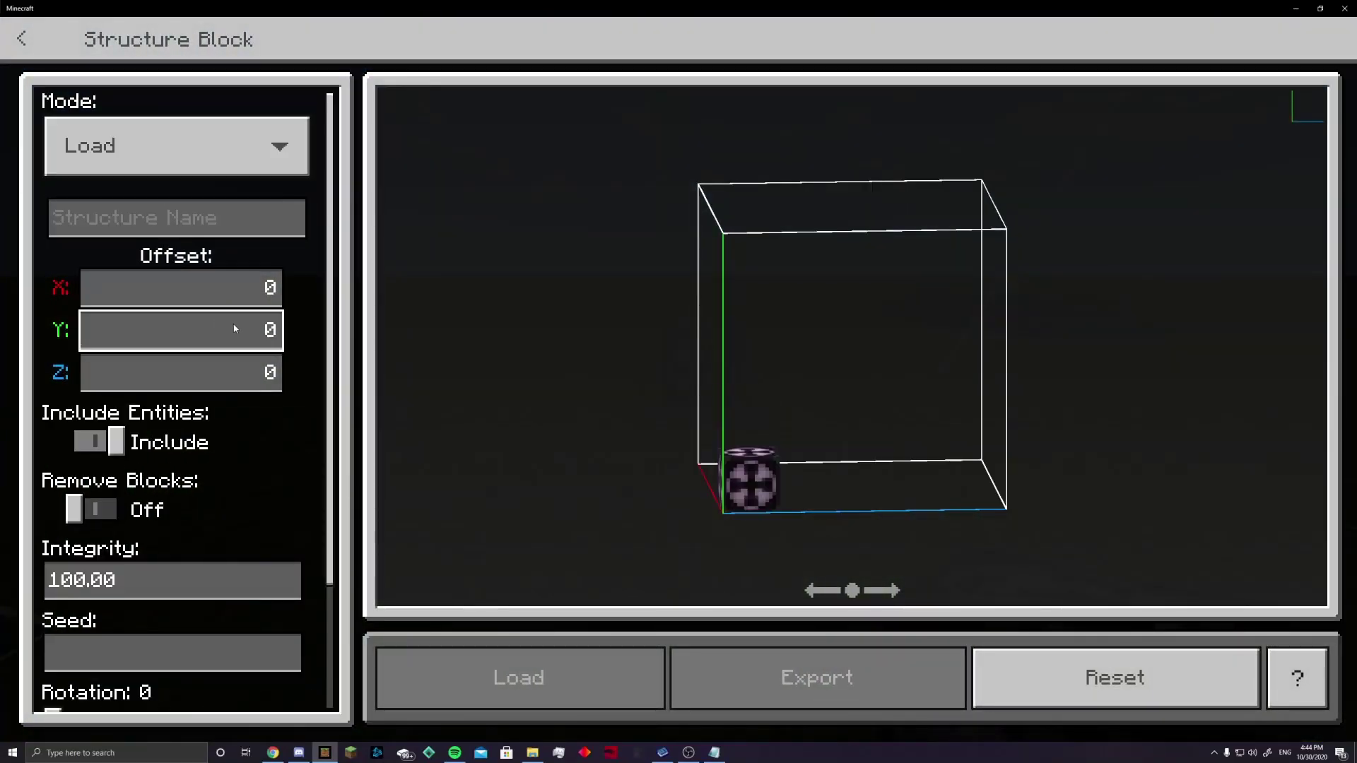
{"action": "left_click", "coordinate": [205, 215]}
{"action": "type", "text": "cmdabcd"}
{"action": "key", "text": "Return"}
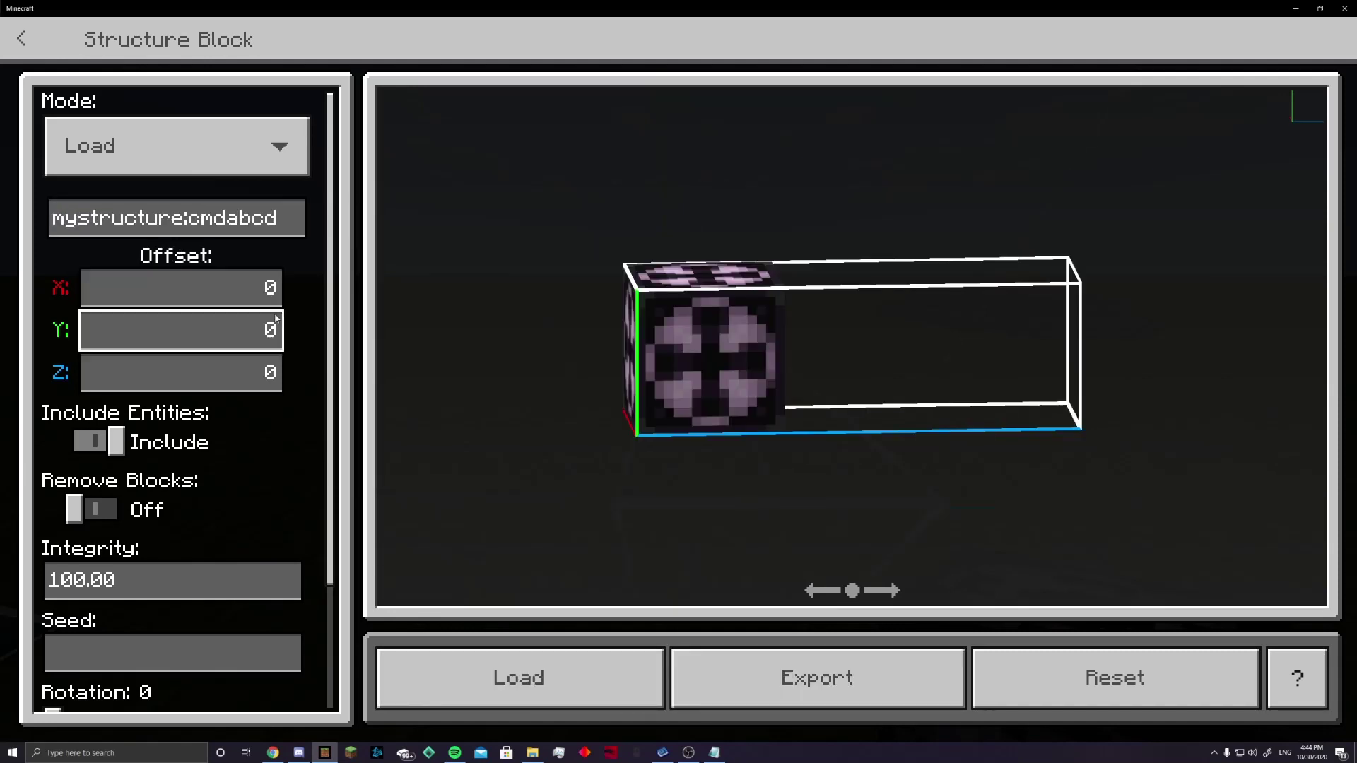
Reopen the structure block and load the cmdabcd structure into the world
{"action": "key", "text": "Escape"}
{"action": "key", "text": "s"}
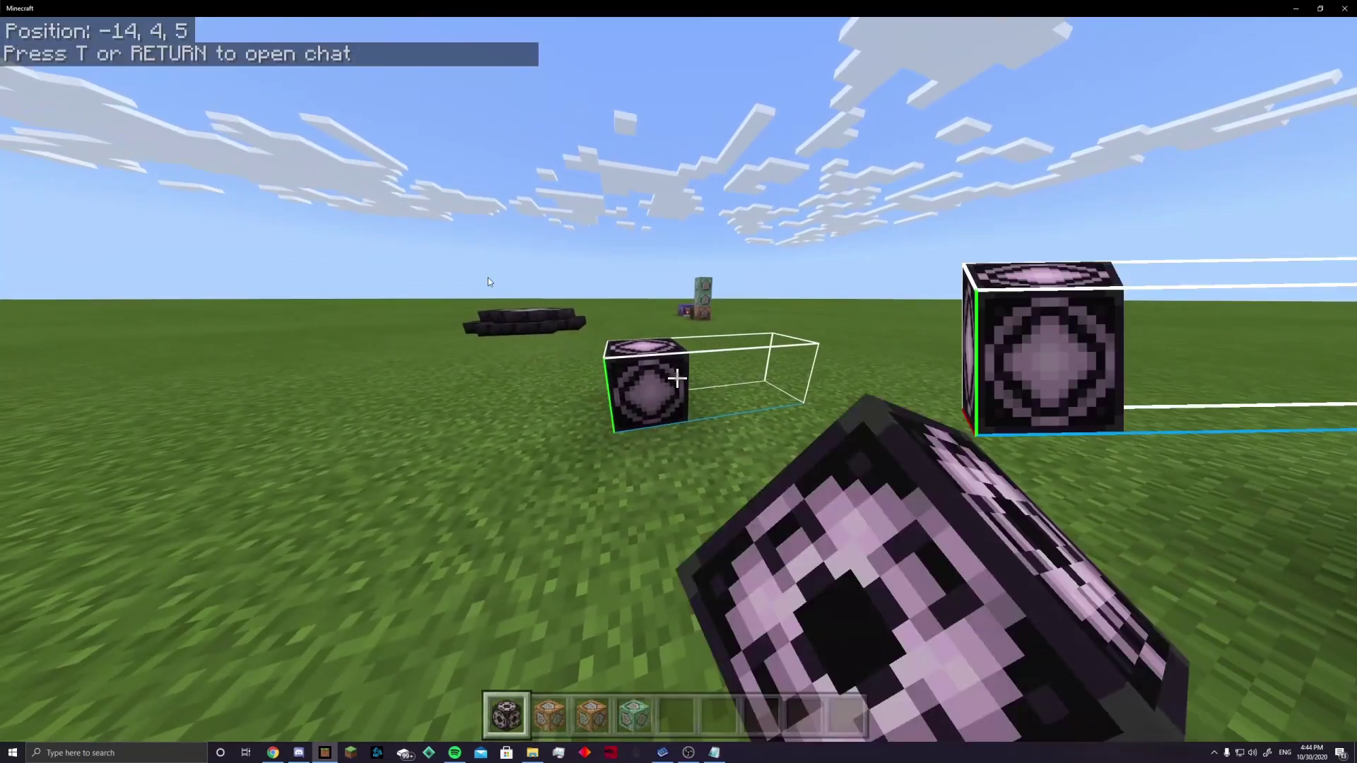
{"action": "right_click", "coordinate": [678, 382]}
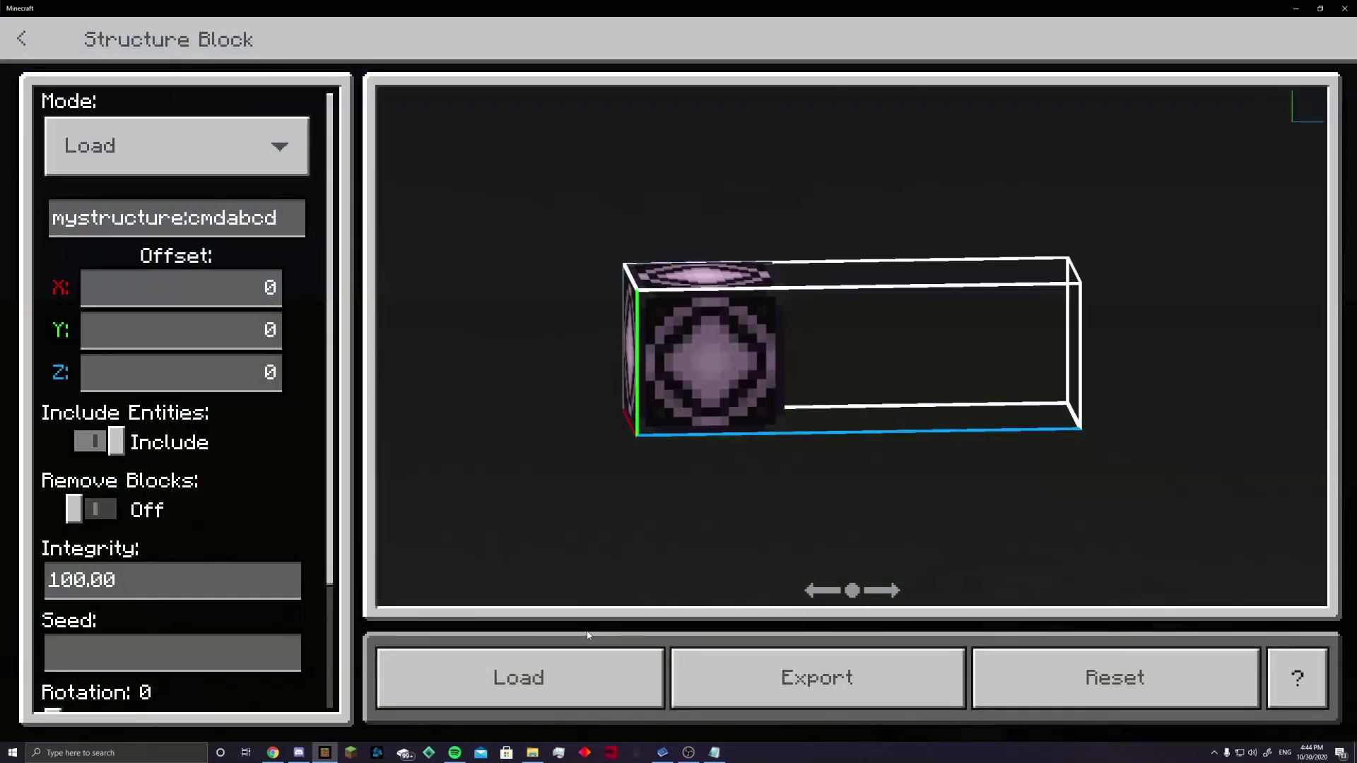
{"action": "left_click", "coordinate": [565, 668]}
{"action": "scroll", "coordinate": [677, 379], "scroll_direction": "down", "scroll_amount": 4}
{"action": "key", "text": "w"}
{"action": "key", "text": "s"}
{"action": "key", "text": "d"}
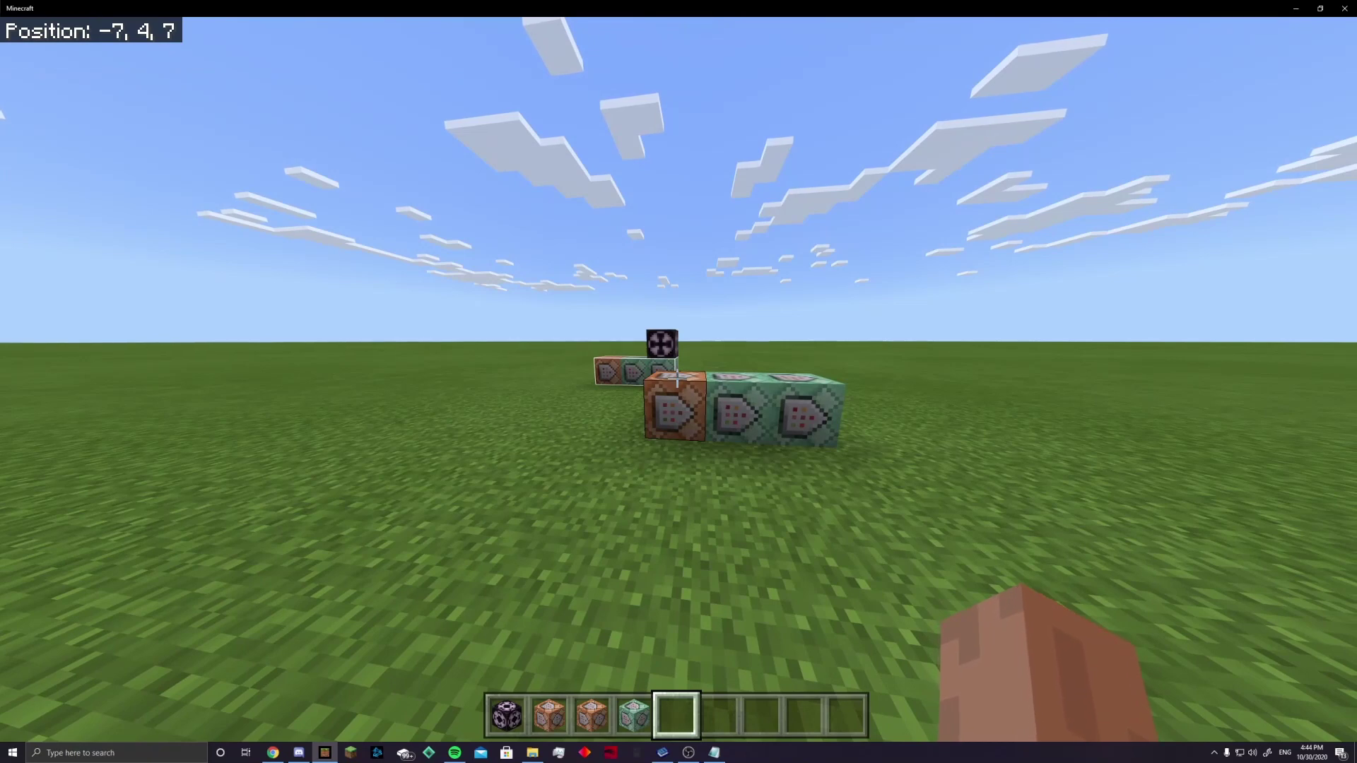
Place another structure block near the loaded command blocks and set its mode to Load
{"action": "key", "text": "a"}
{"action": "key", "text": "w"}
{"action": "key", "text": "d"}
{"action": "key", "text": "s"}
{"action": "key", "text": "a"}
{"action": "scroll", "coordinate": [677, 379], "scroll_direction": "up", "scroll_amount": 2}
{"action": "scroll", "coordinate": [677, 380], "scroll_direction": "up", "scroll_amount": 2}
{"action": "right_click", "coordinate": [677, 380]}
{"action": "right_click", "coordinate": [677, 380]}
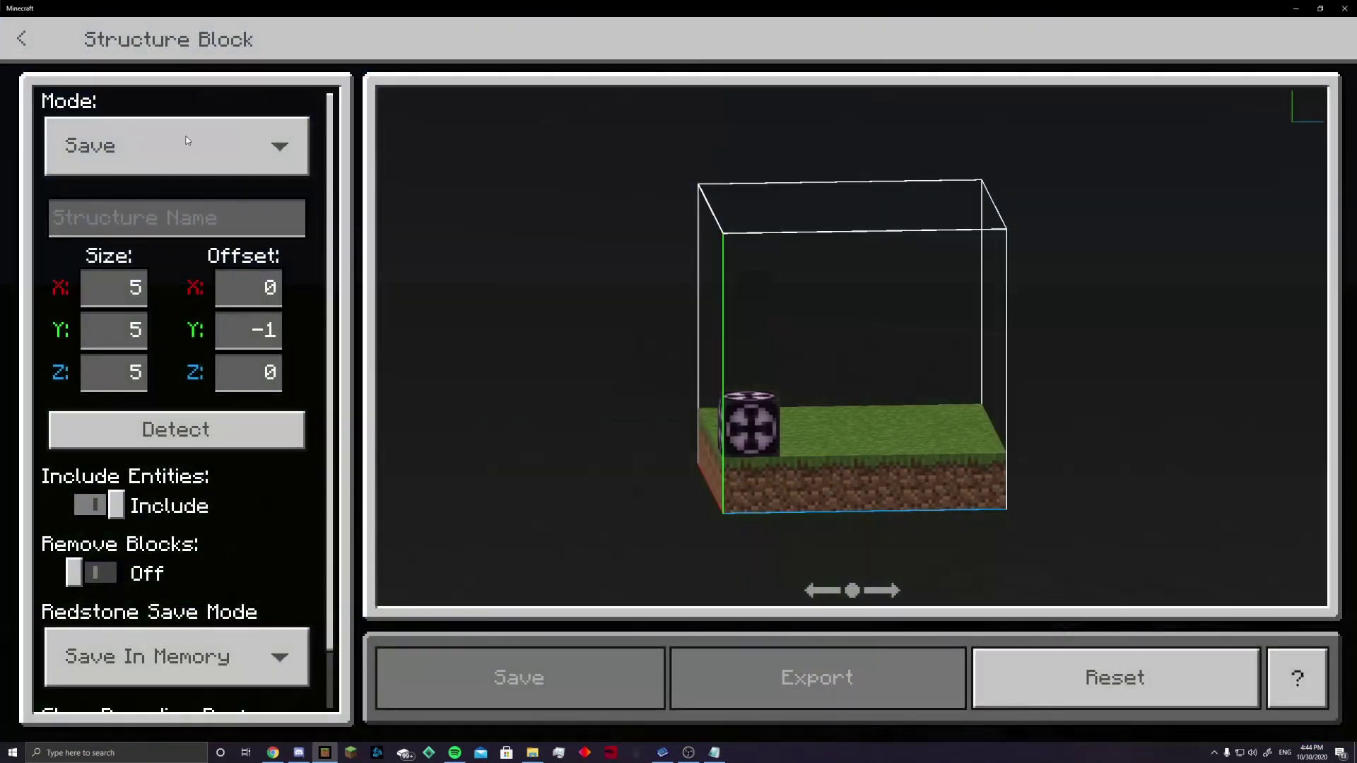
{"action": "left_click", "coordinate": [122, 226]}
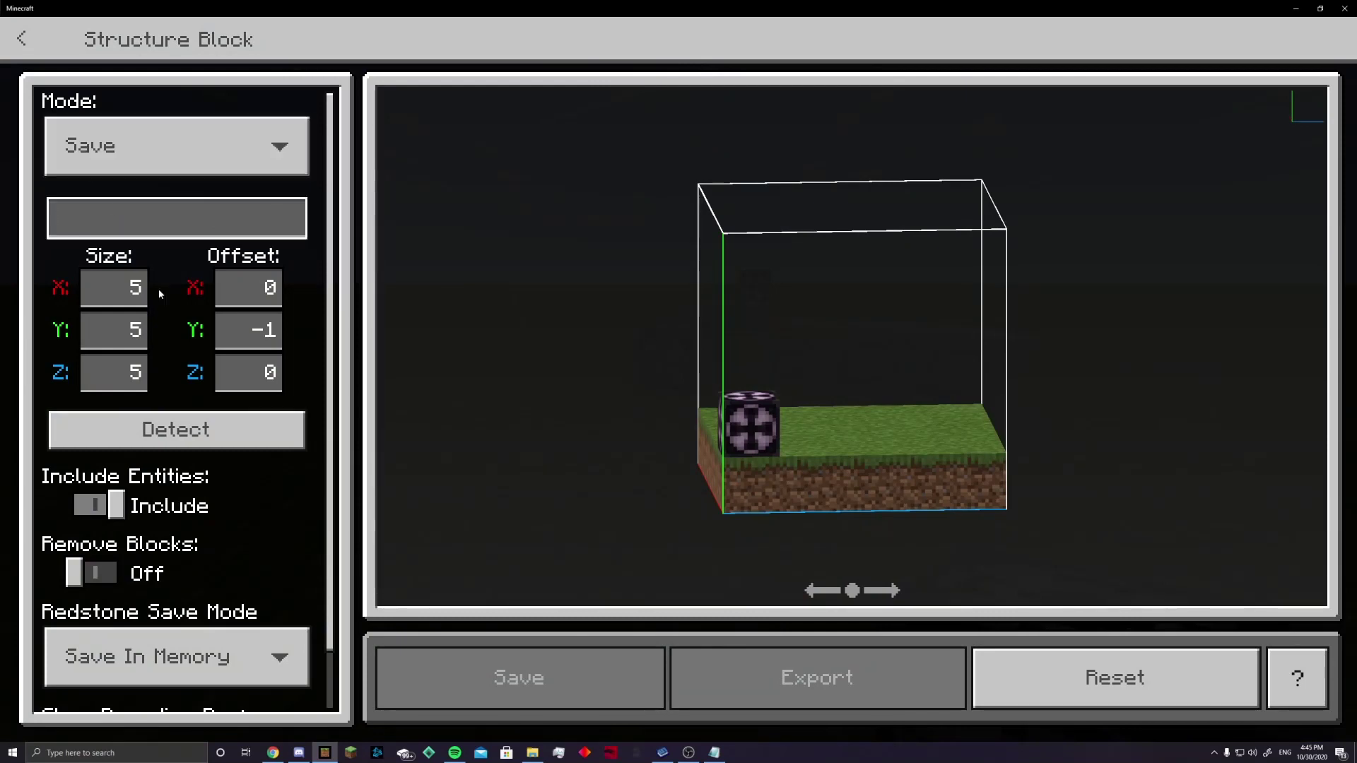
{"action": "left_click", "coordinate": [151, 170]}
{"action": "left_click", "coordinate": [83, 200]}
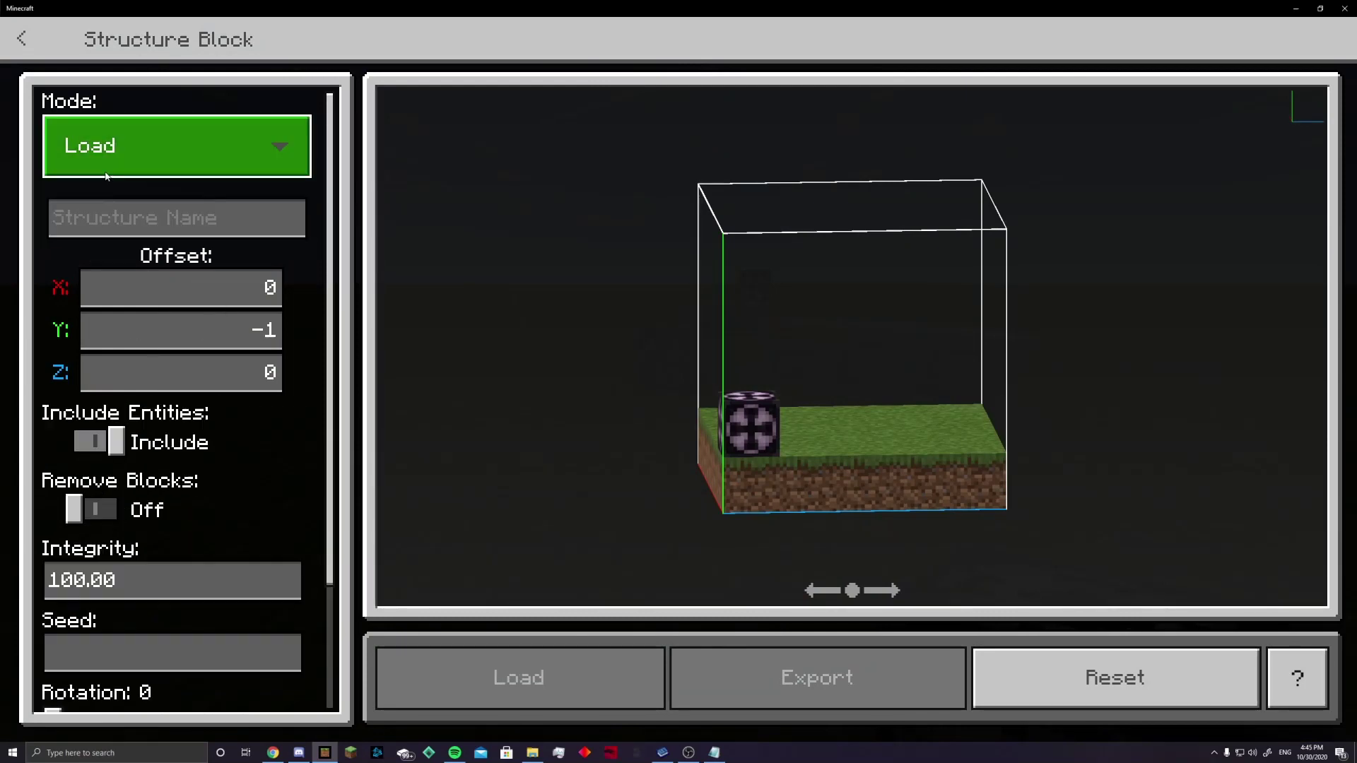
Try the structure name cmdabcde in the new structure block, then close it and break the block
{"action": "left_click", "coordinate": [76, 205]}
{"action": "type", "text": "CMDABCDE"}
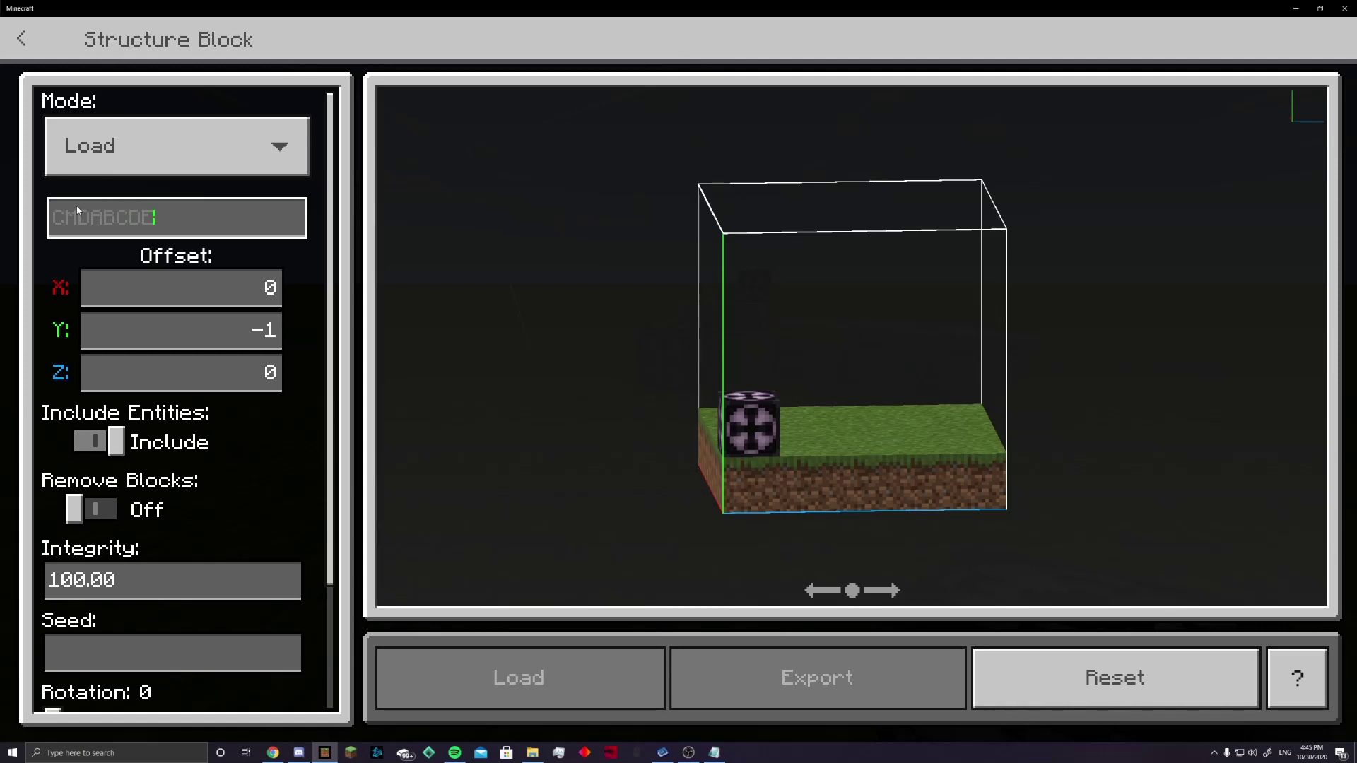
{"action": "key", "text": "BackSpace"}
{"action": "type", "text": "cmdabcde"}
{"action": "key", "text": "Return"}
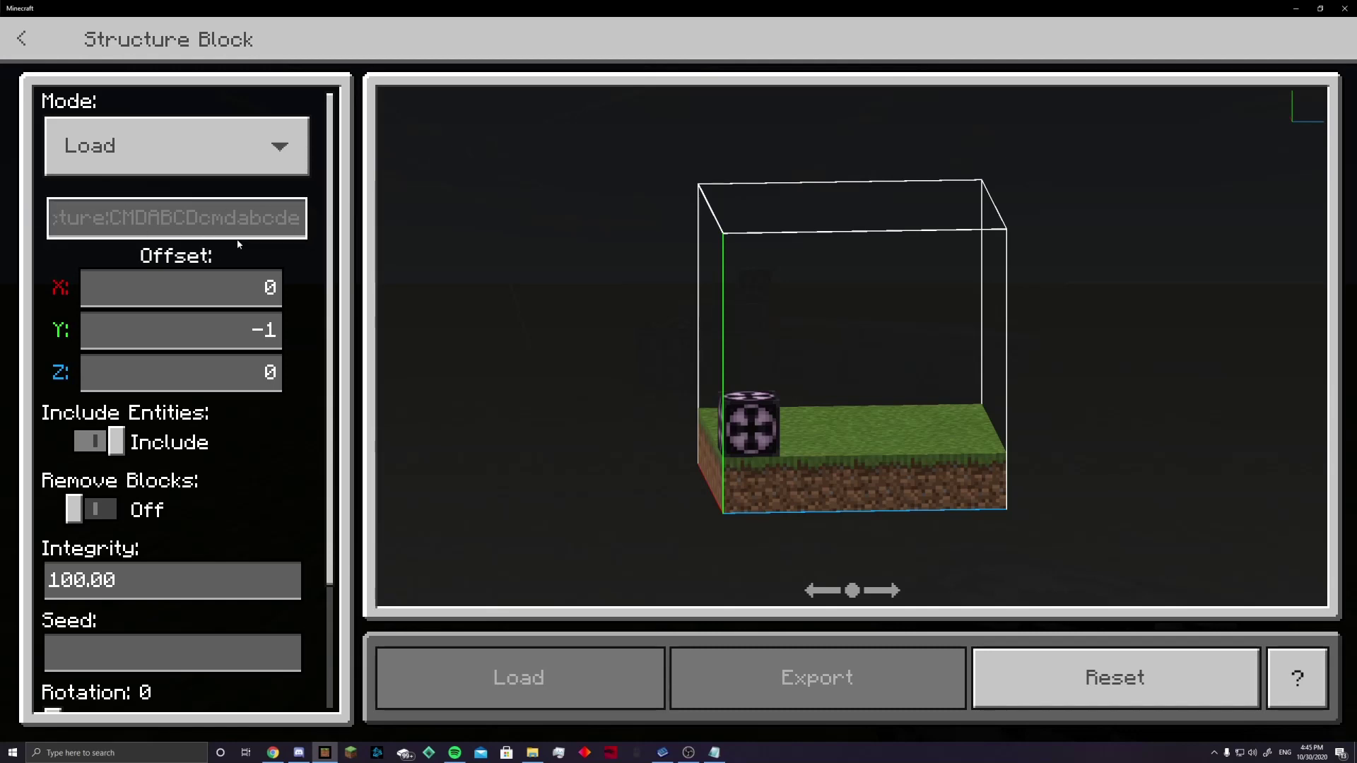
{"action": "key", "text": "Escape"}
{"action": "left_click", "coordinate": [679, 382]}
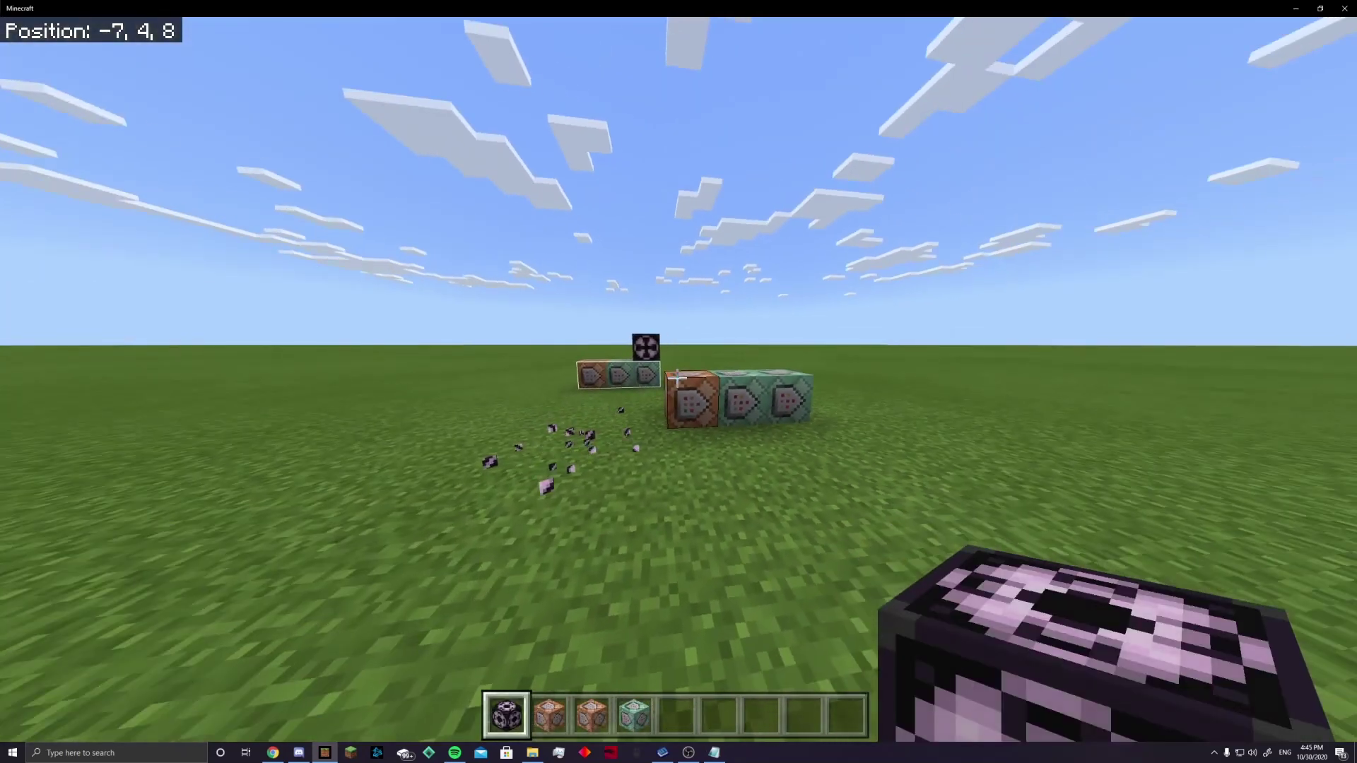
Inspect the command in each of the three loaded command blocks, from the impulse block to the last chain block
{"action": "key", "text": "w"}
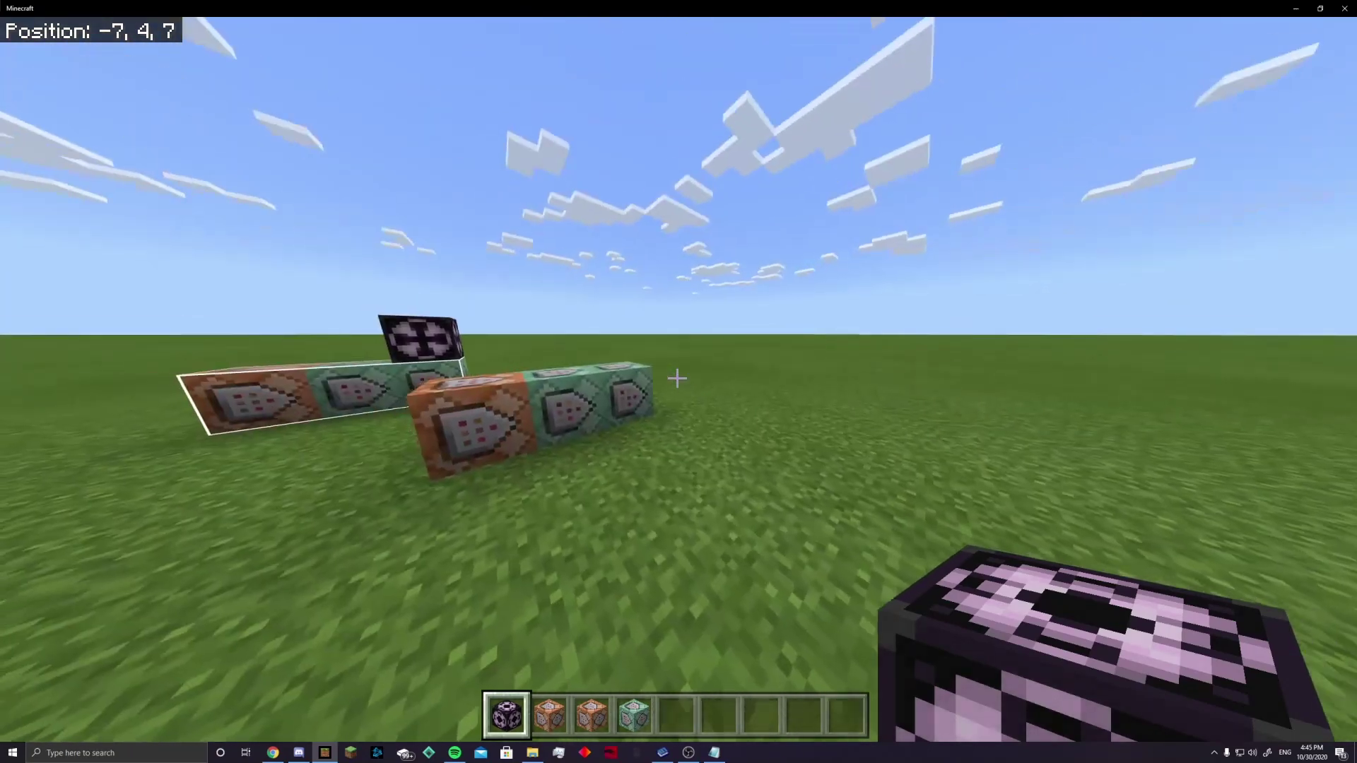
{"action": "key", "text": "a"}
{"action": "right_click", "coordinate": [677, 380]}
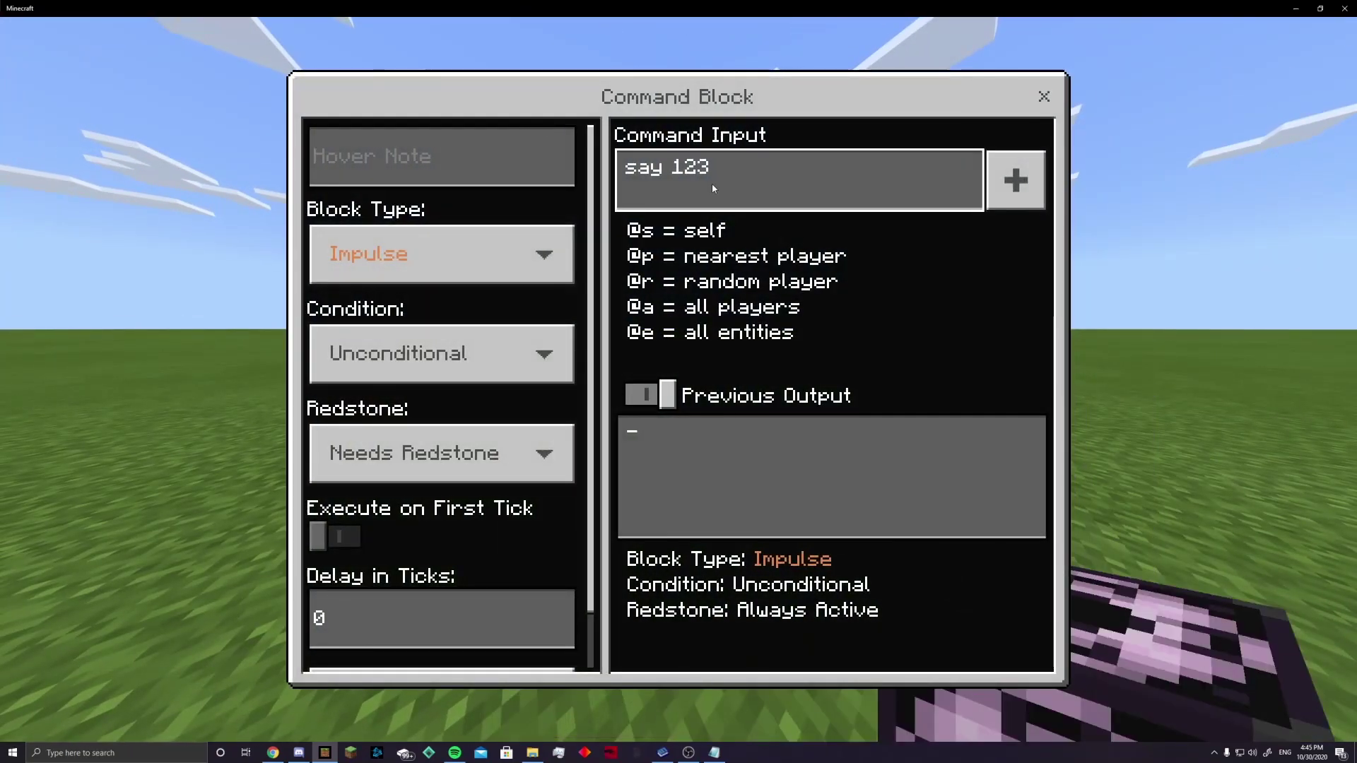
{"action": "key", "text": "Escape"}
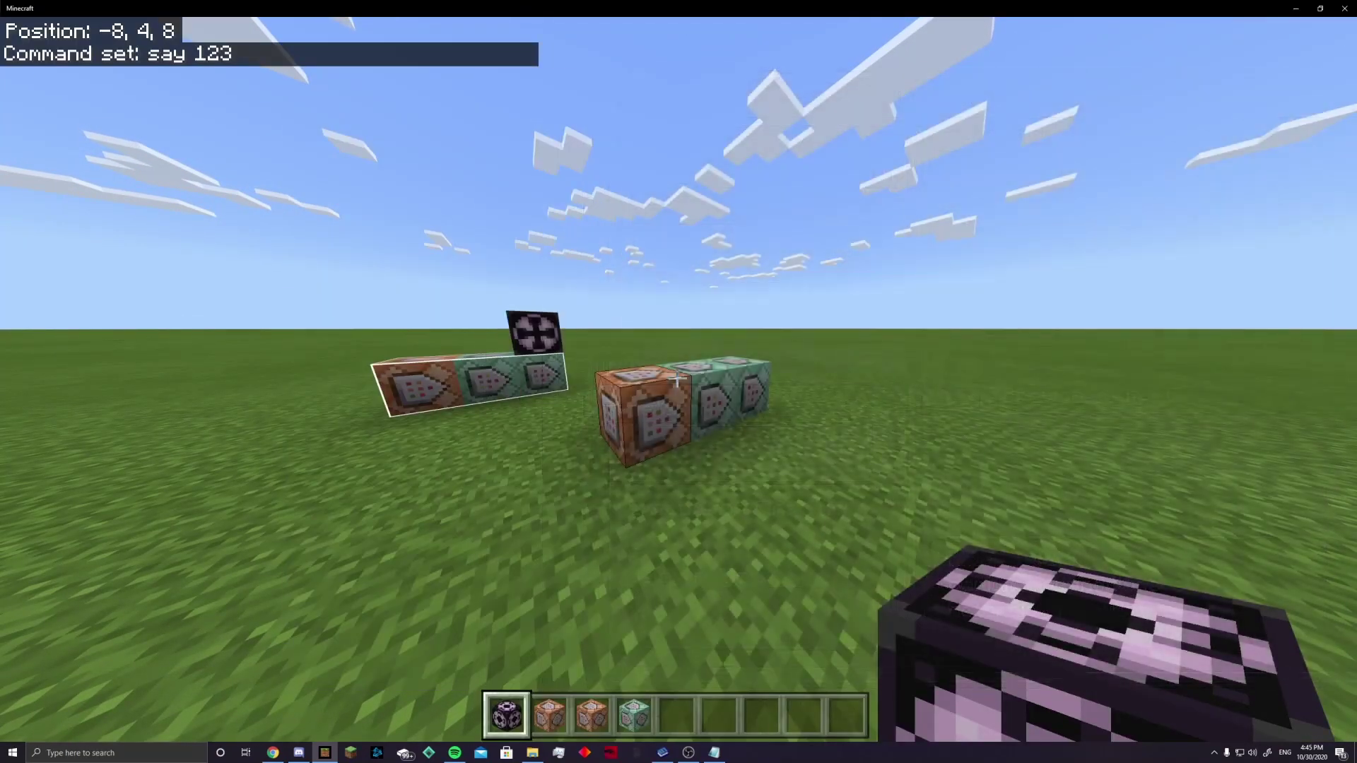
{"action": "right_click", "coordinate": [677, 379]}
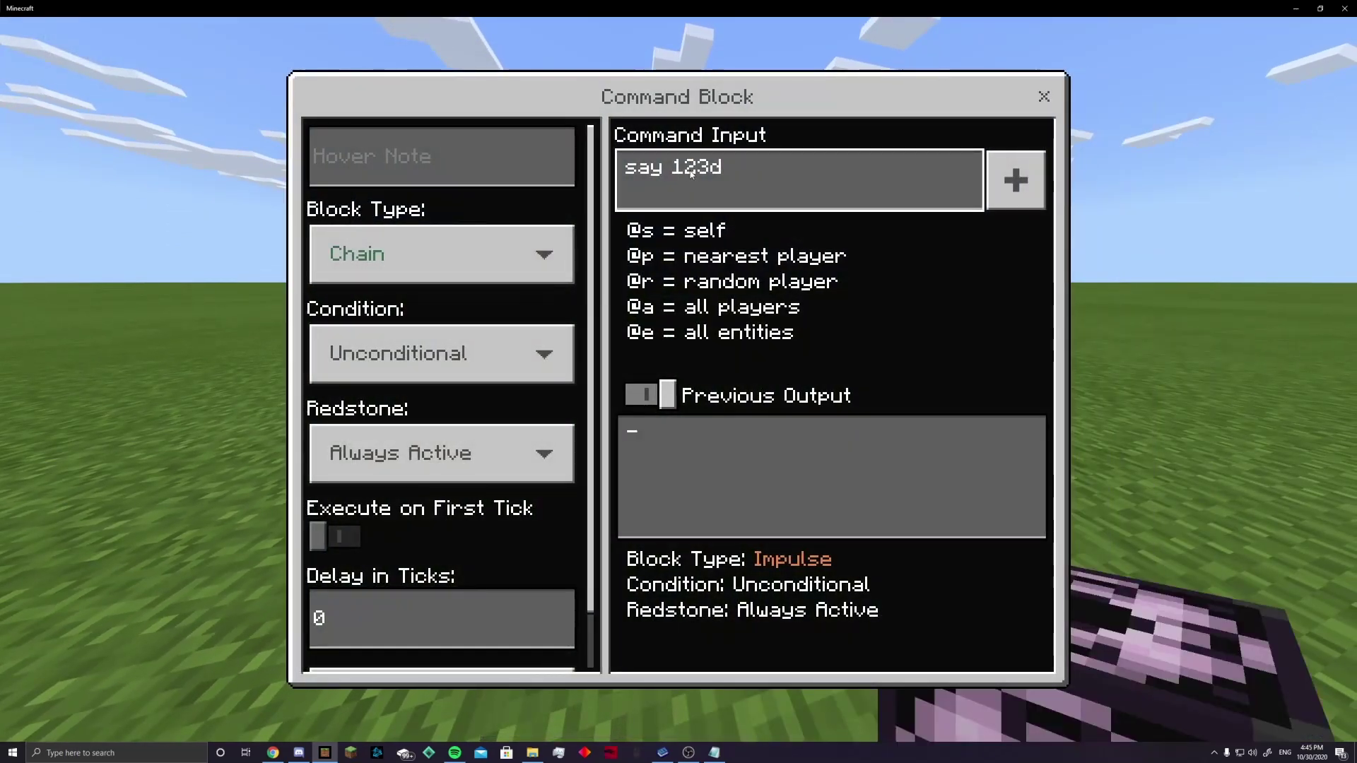
{"action": "key", "text": "Escape"}
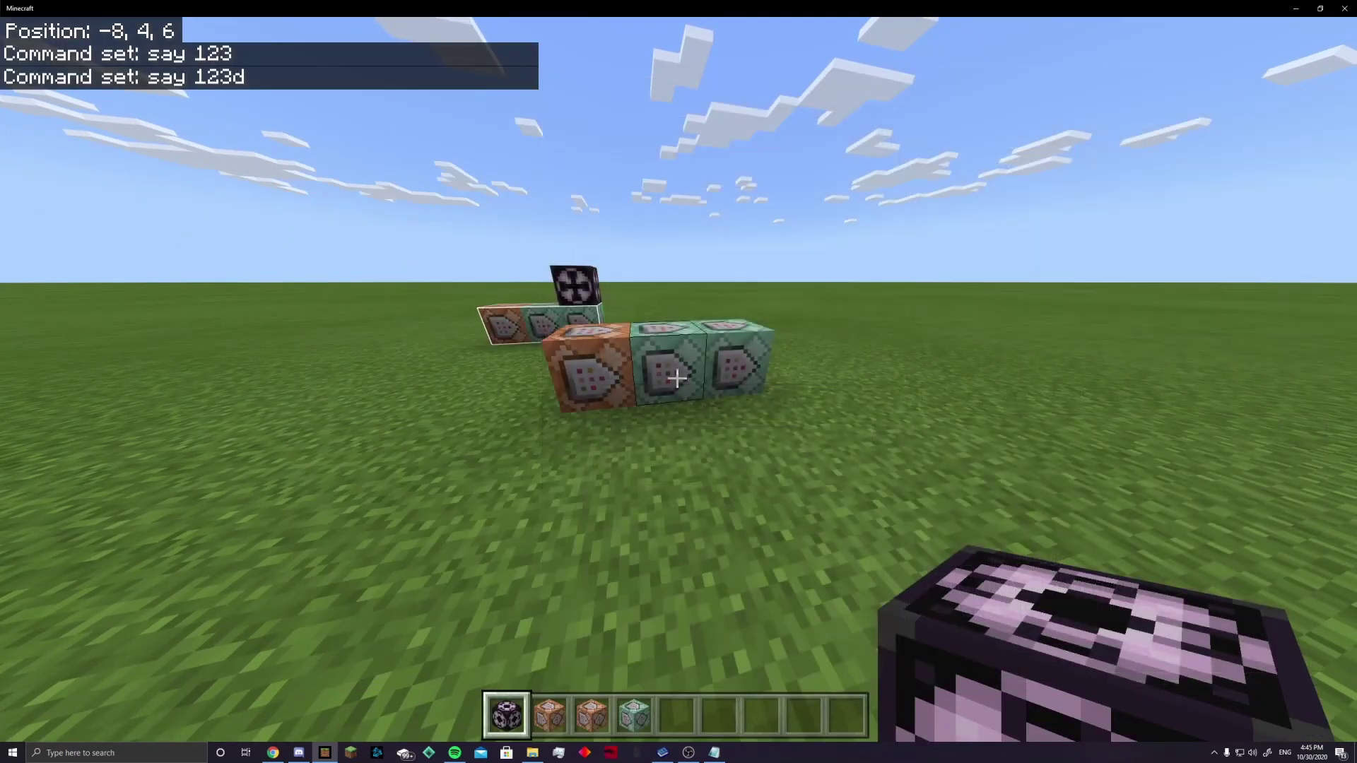
{"action": "right_click", "coordinate": [677, 379]}
{"action": "type", "text": "e"}
{"action": "key", "text": "Escape"}
{"action": "key", "text": "w"}
{"action": "key", "text": "space"}
{"action": "key", "text": "space"}
{"action": "key", "text": "w"}
{"action": "key", "text": "space"}
{"action": "key", "text": "space"}
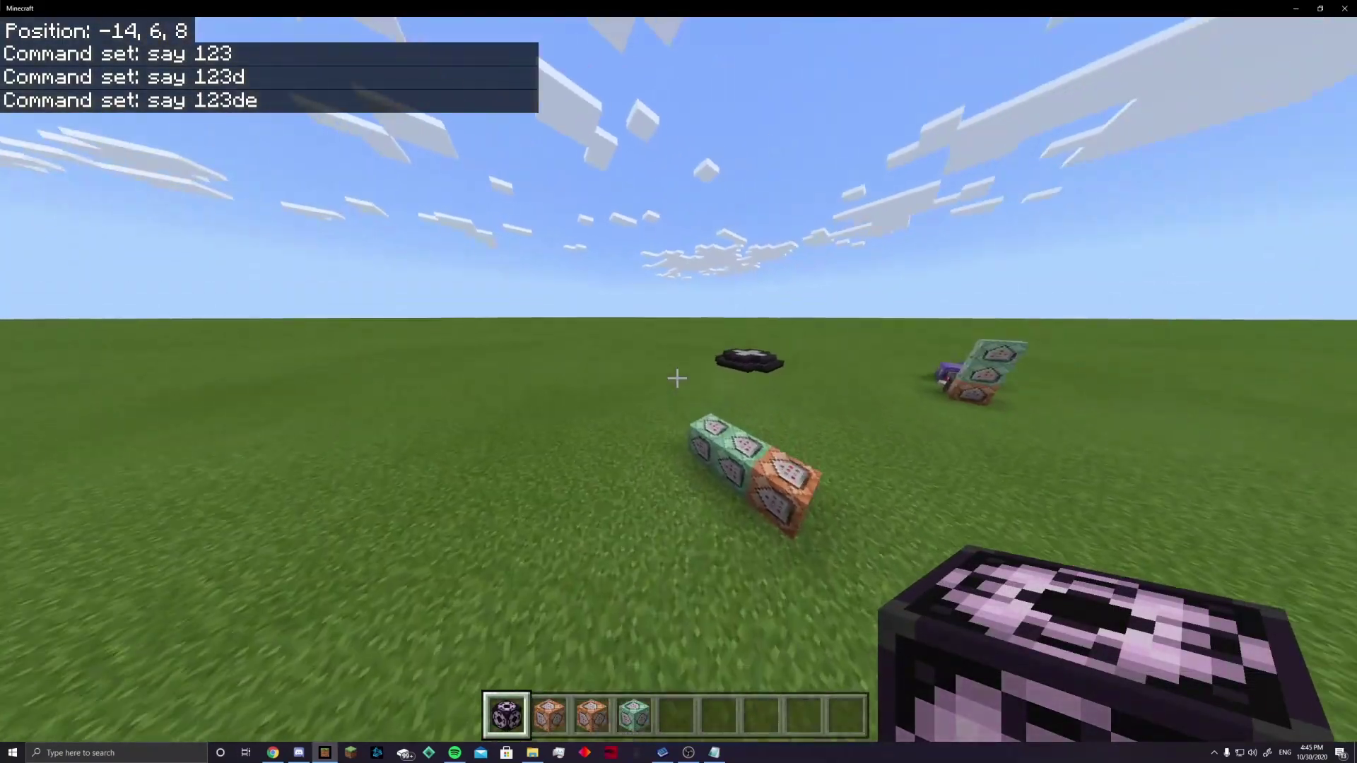
{"action": "key", "text": "w"}
{"action": "key", "text": "space"}
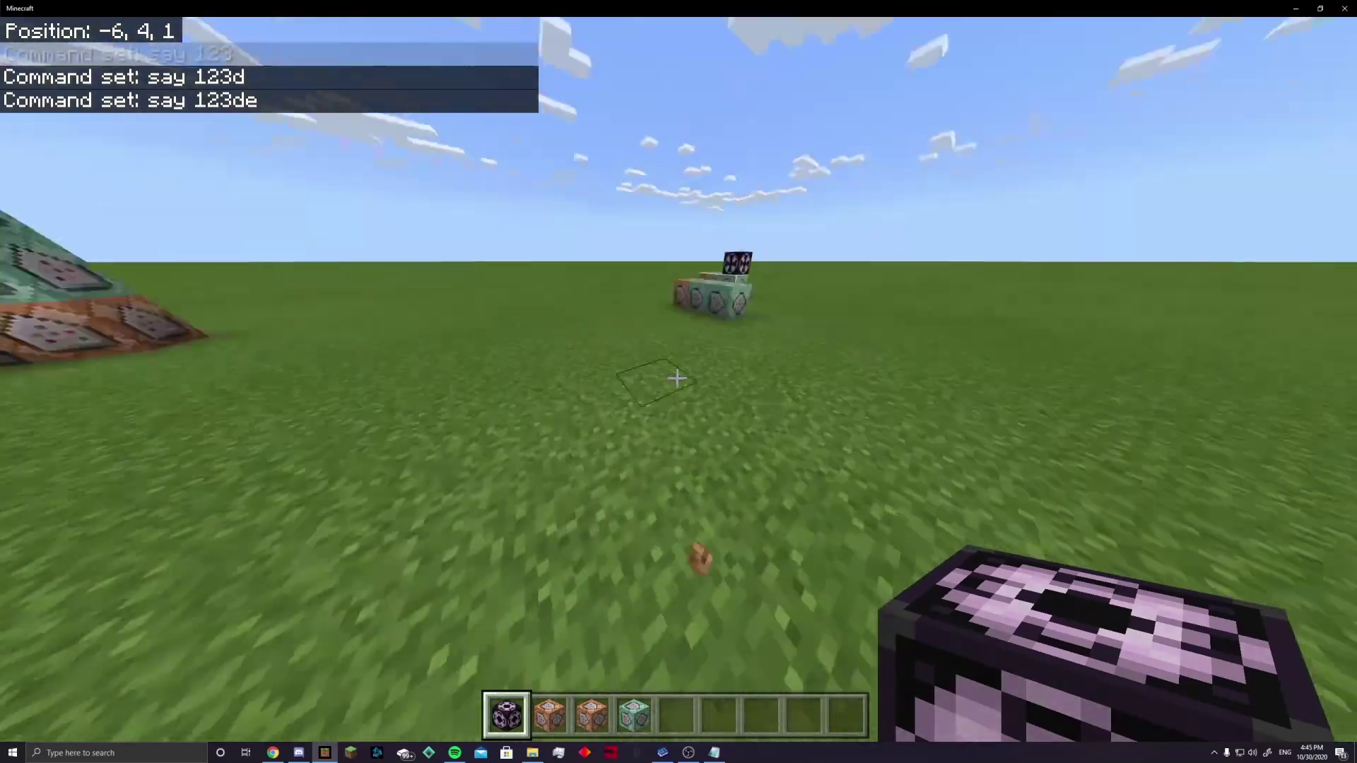
{"action": "key", "text": "space"}
{"action": "key", "text": "w"}
{"action": "scroll", "coordinate": [677, 379], "scroll_direction": "down", "scroll_amount": 4}
{"action": "key", "text": "space"}
{"action": "key", "text": "space"}
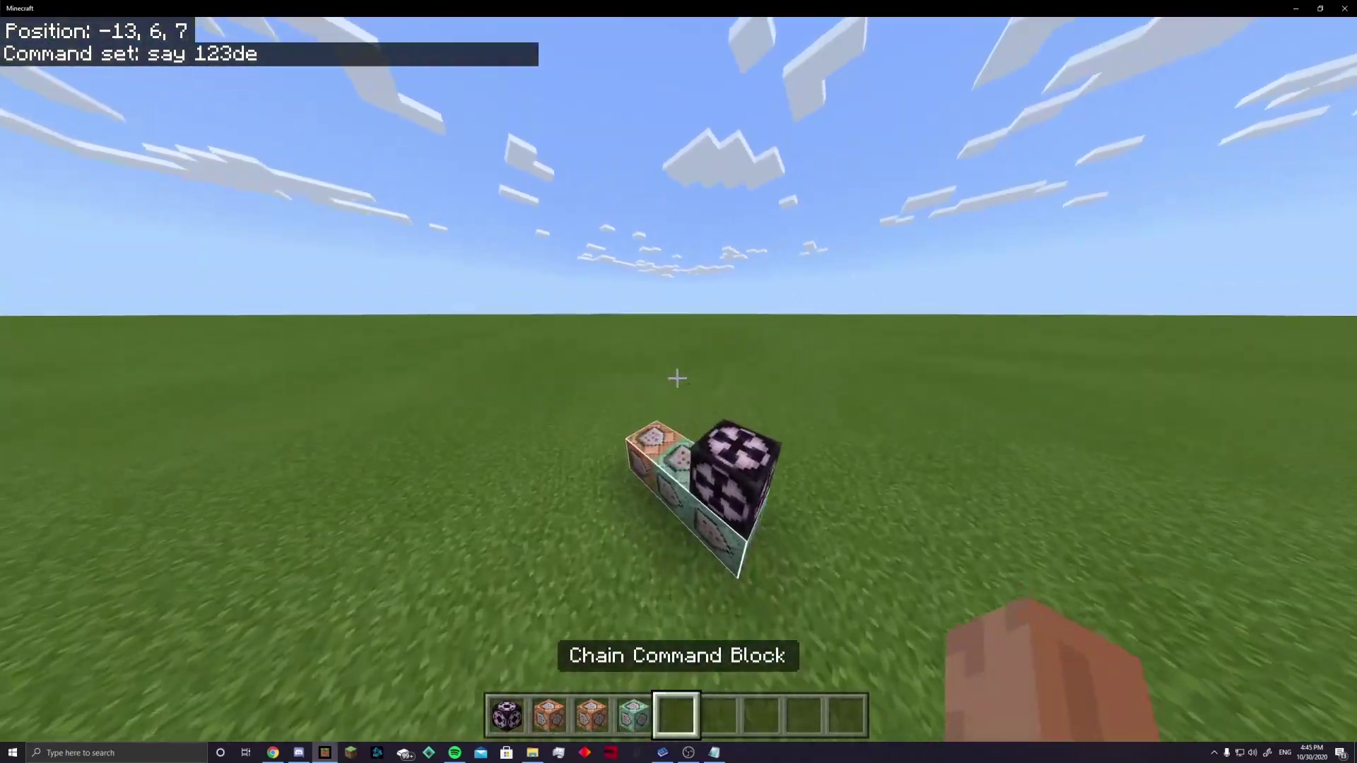
{"action": "key", "text": "w"}
{"action": "key", "text": "space"}
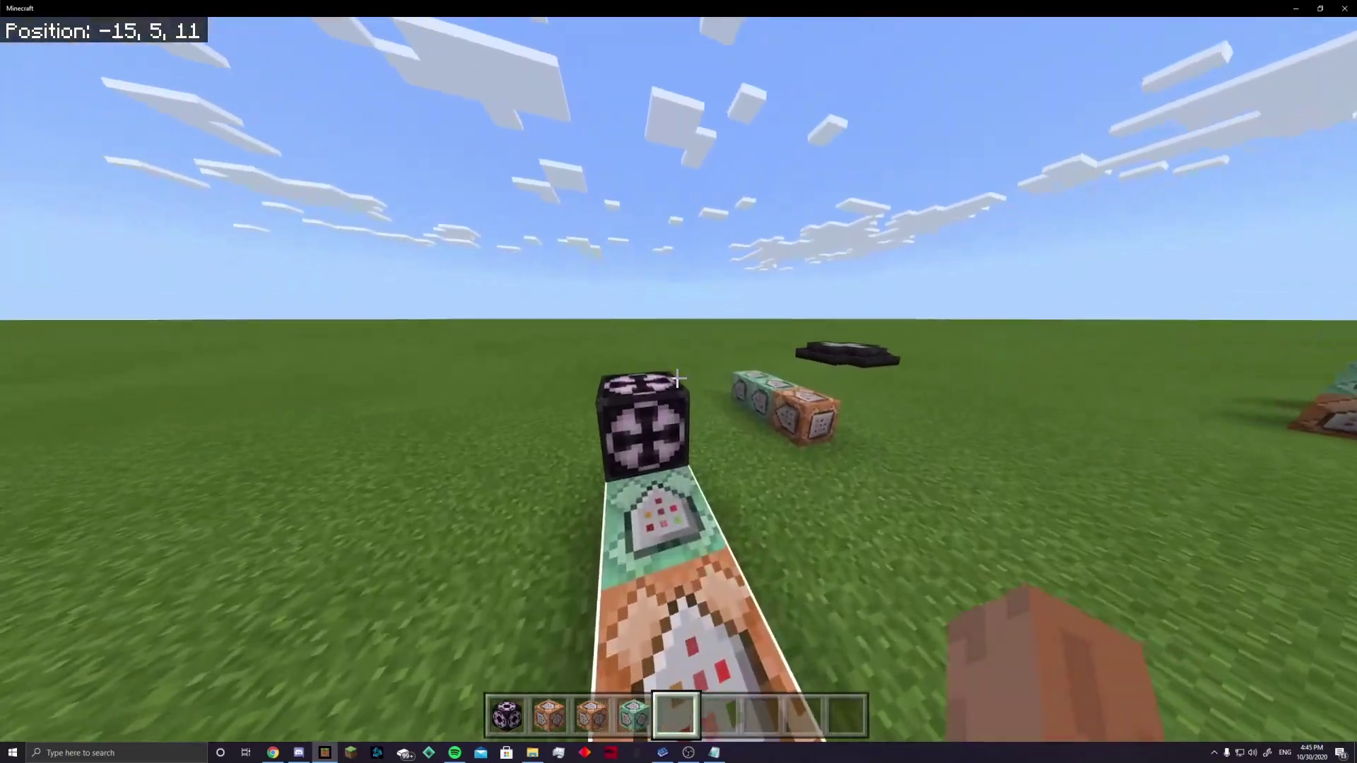
{"action": "key", "text": "space"}
{"action": "key", "text": "w"}
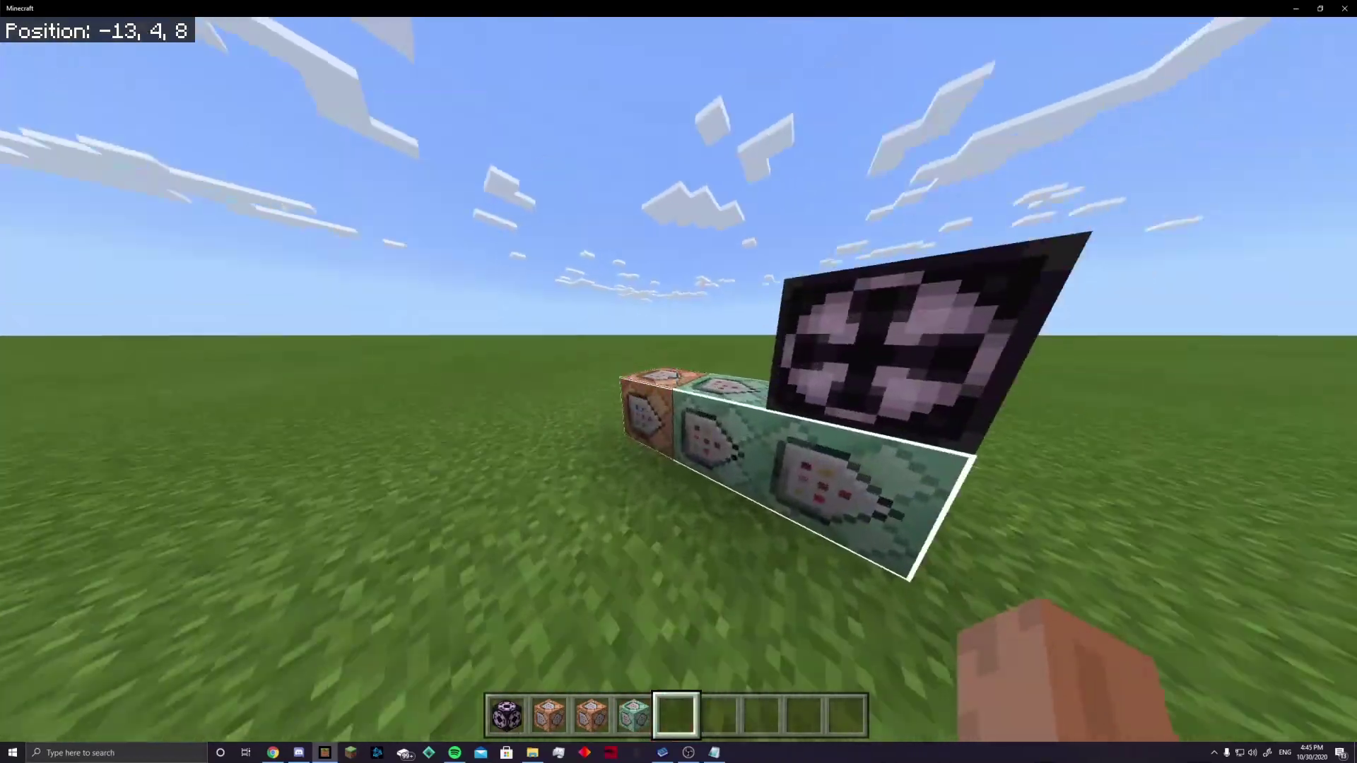
{"action": "key", "text": "w"}
{"action": "key", "text": "shift"}
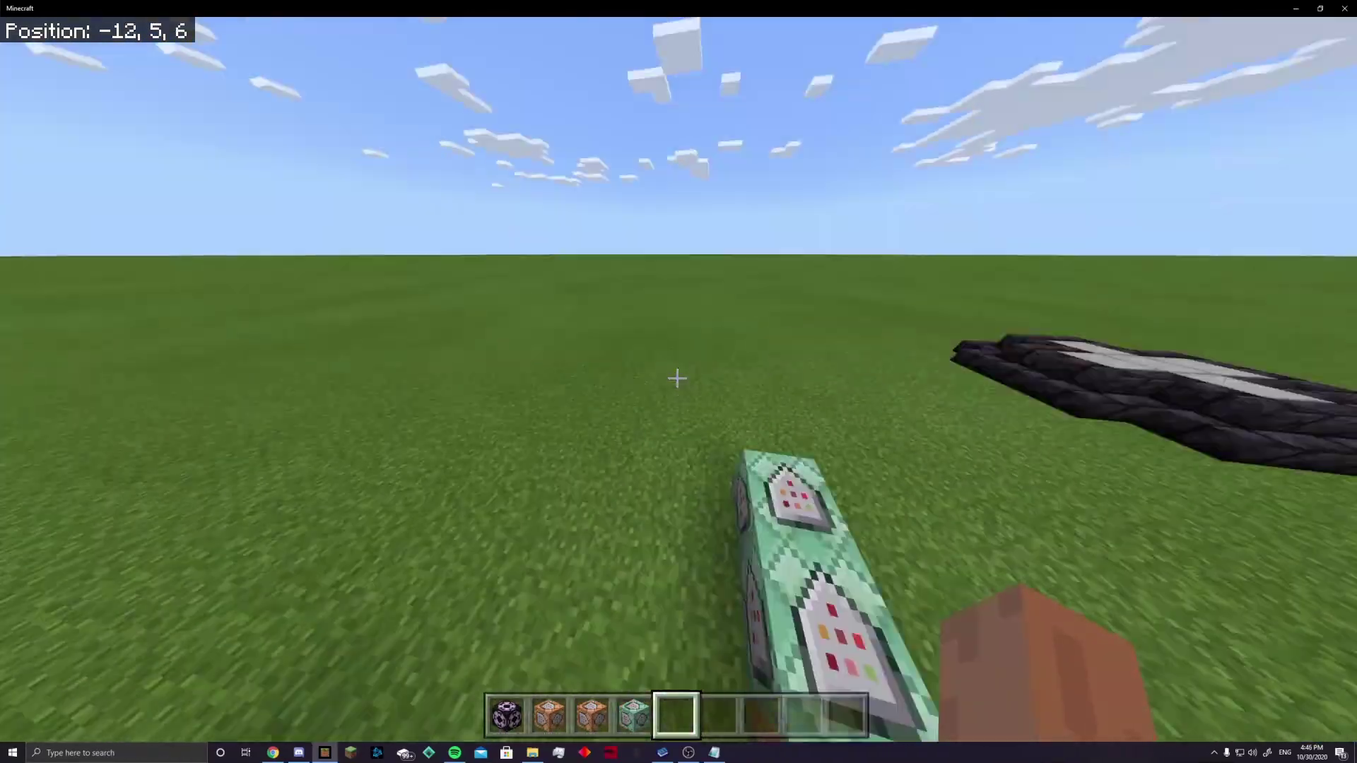
{"action": "key", "text": "a"}
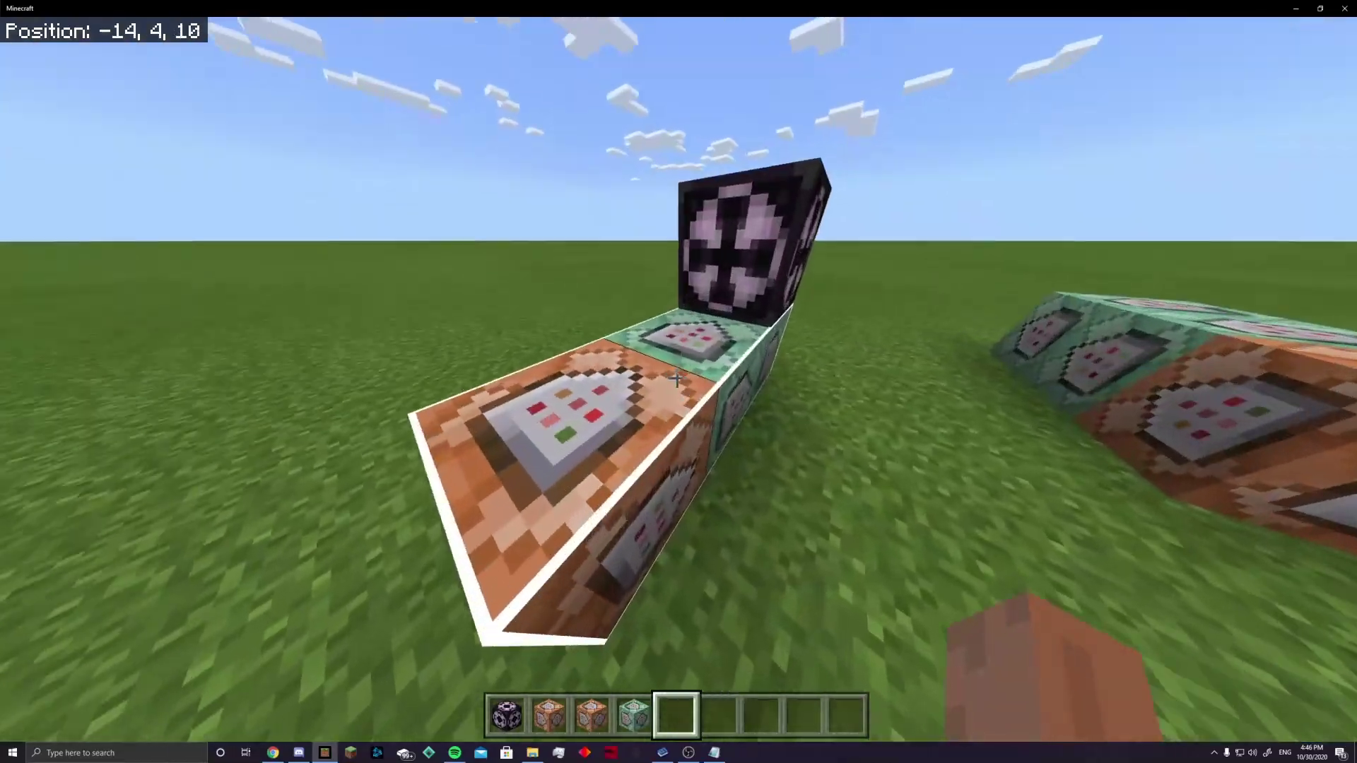
{"action": "key", "text": "w"}
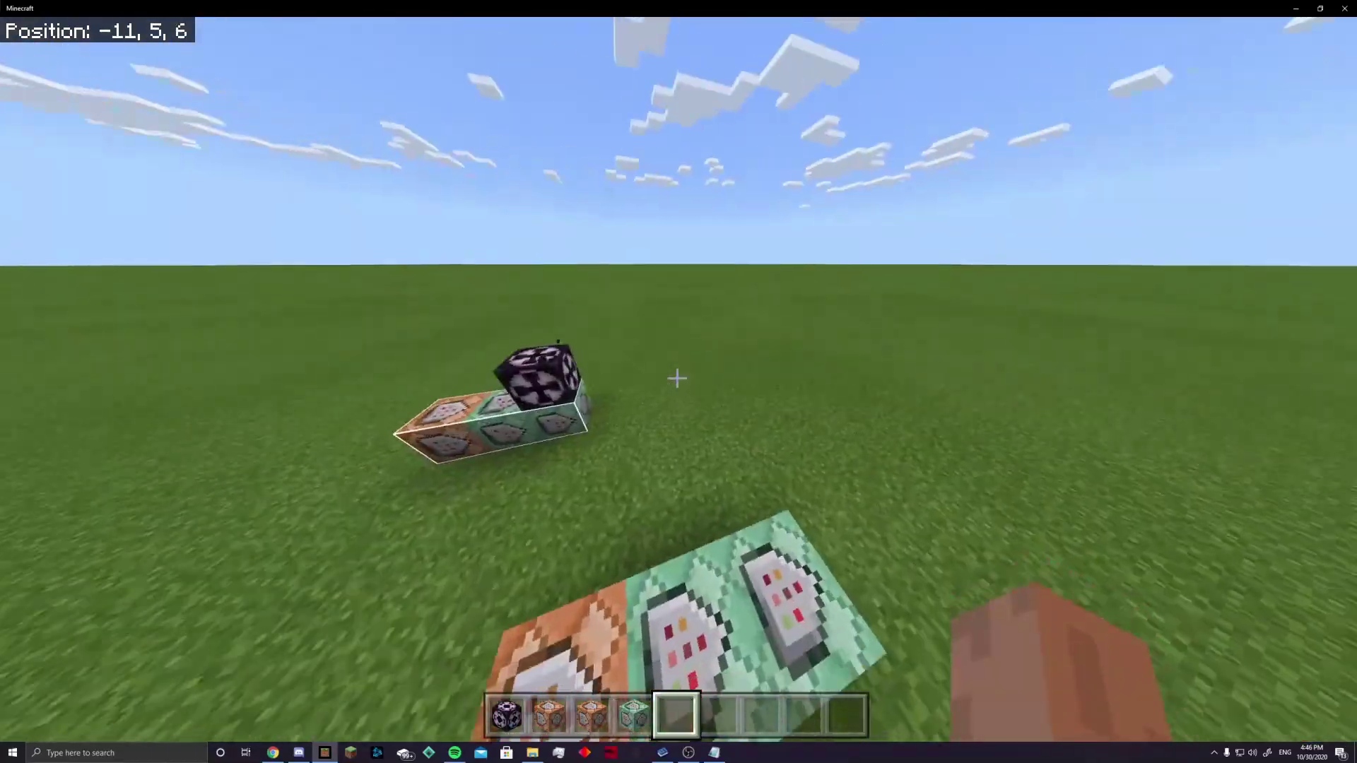
{"action": "key", "text": "w"}
{"action": "key", "text": "F5"}
{"action": "key", "text": "F5"}
{"action": "key", "text": "space"}
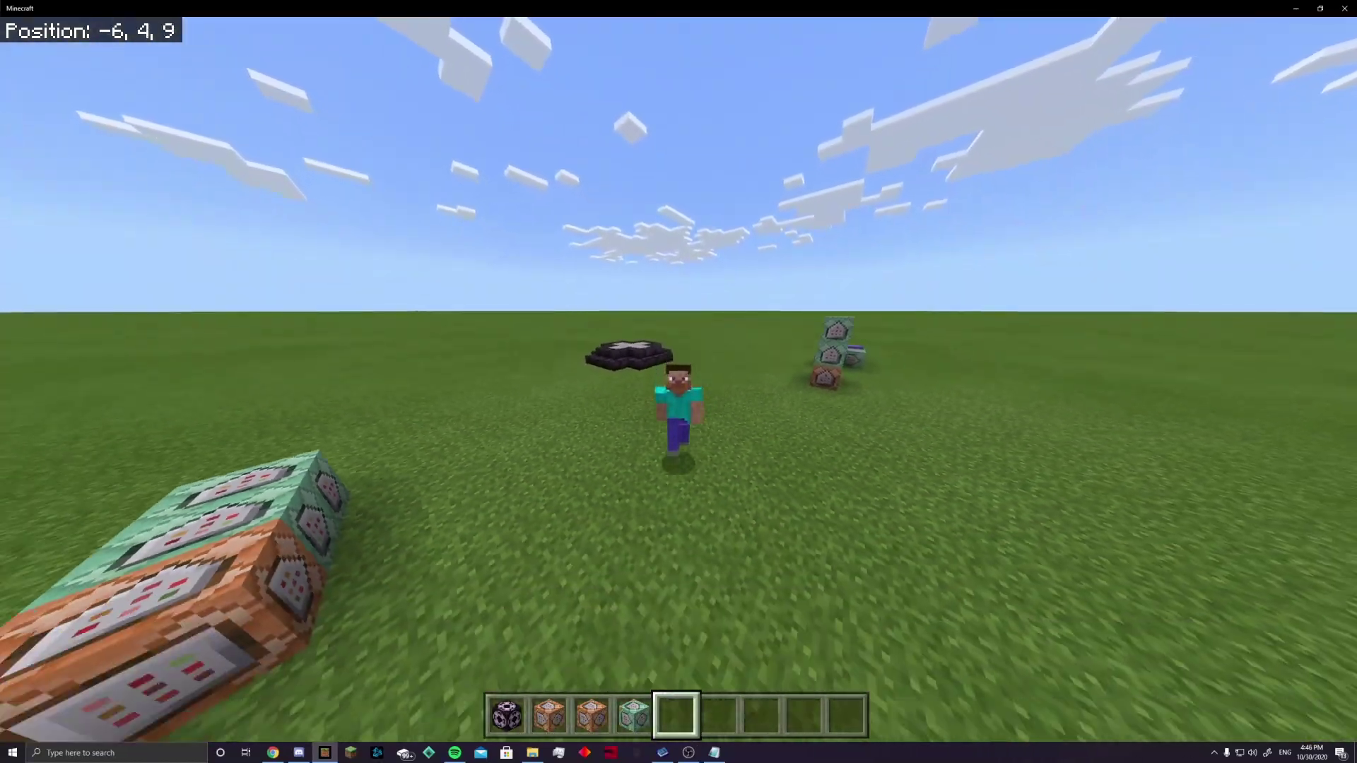
{"action": "key", "text": "w"}
{"action": "key", "text": "w"}
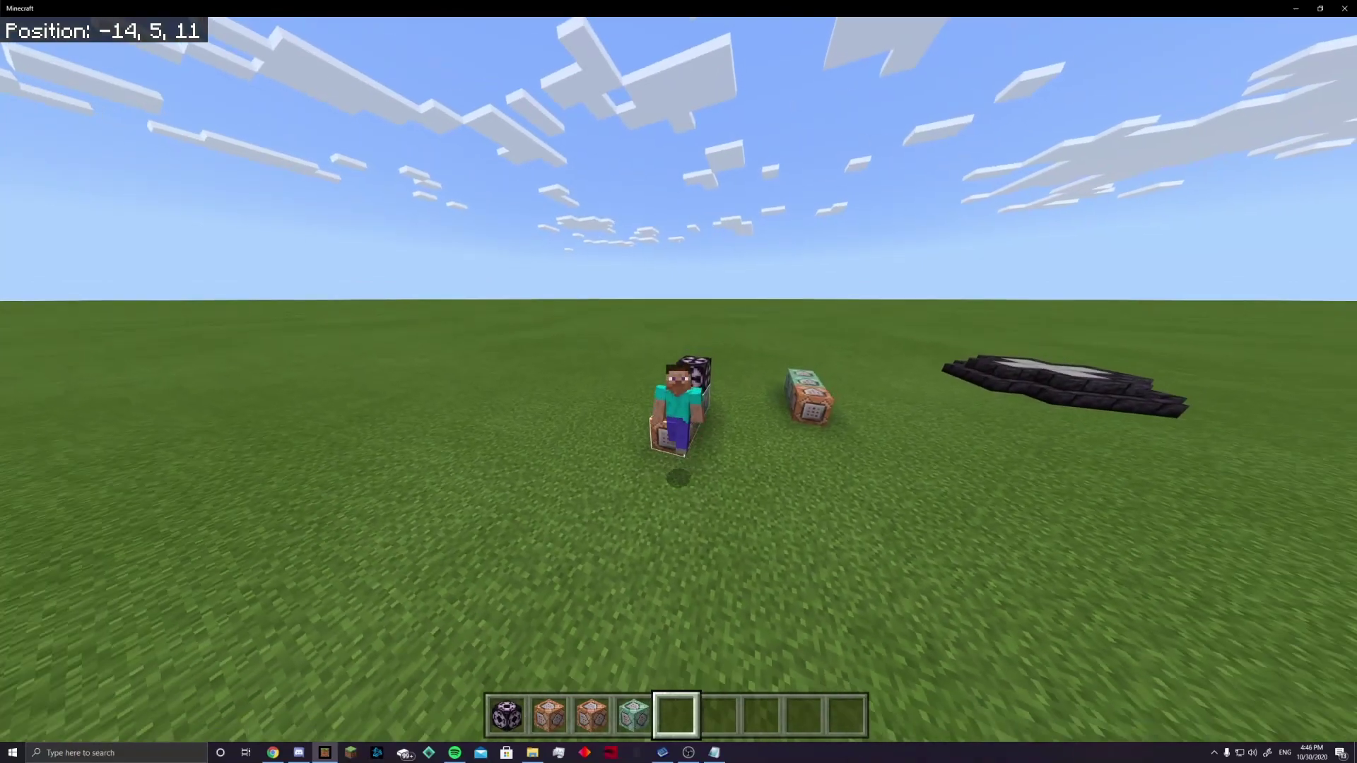
{"action": "key", "text": "w"}
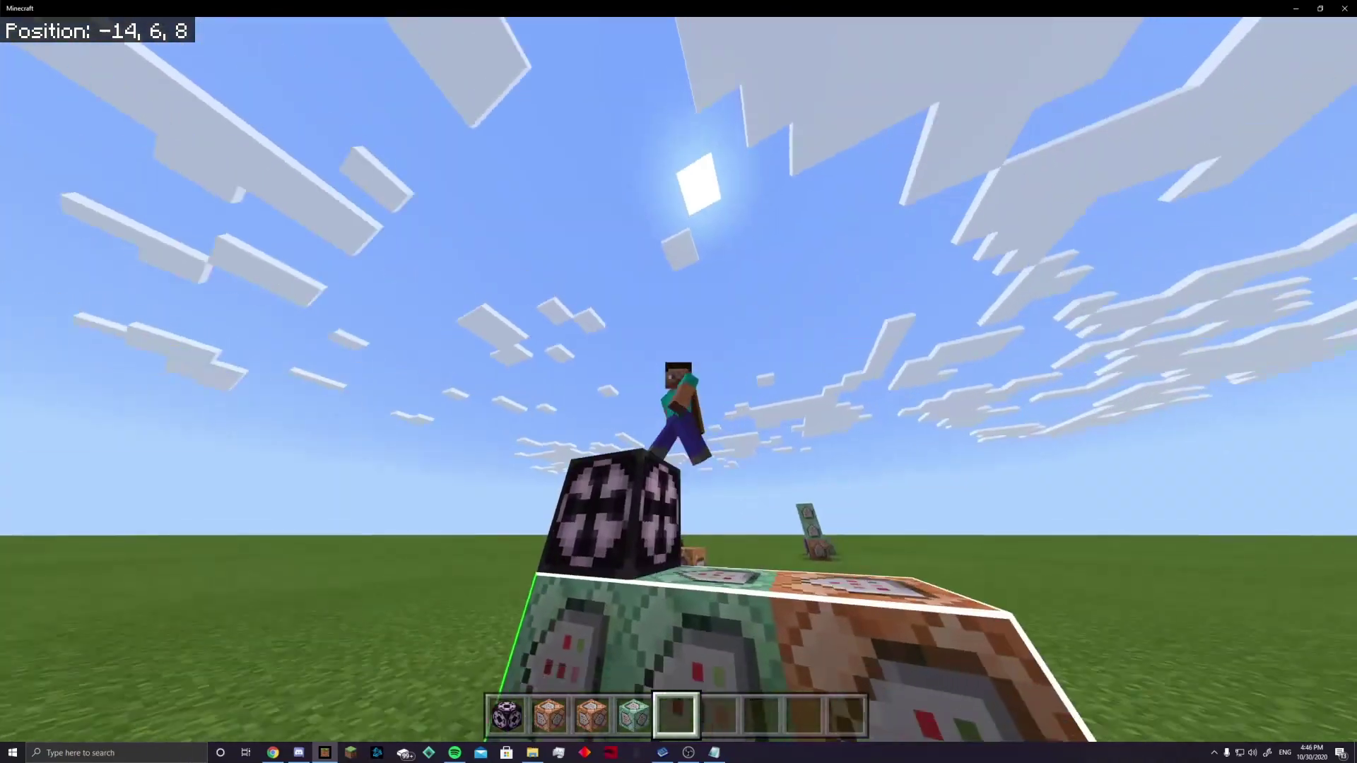
{"action": "key", "text": "F5"}
{"action": "key", "text": "s"}
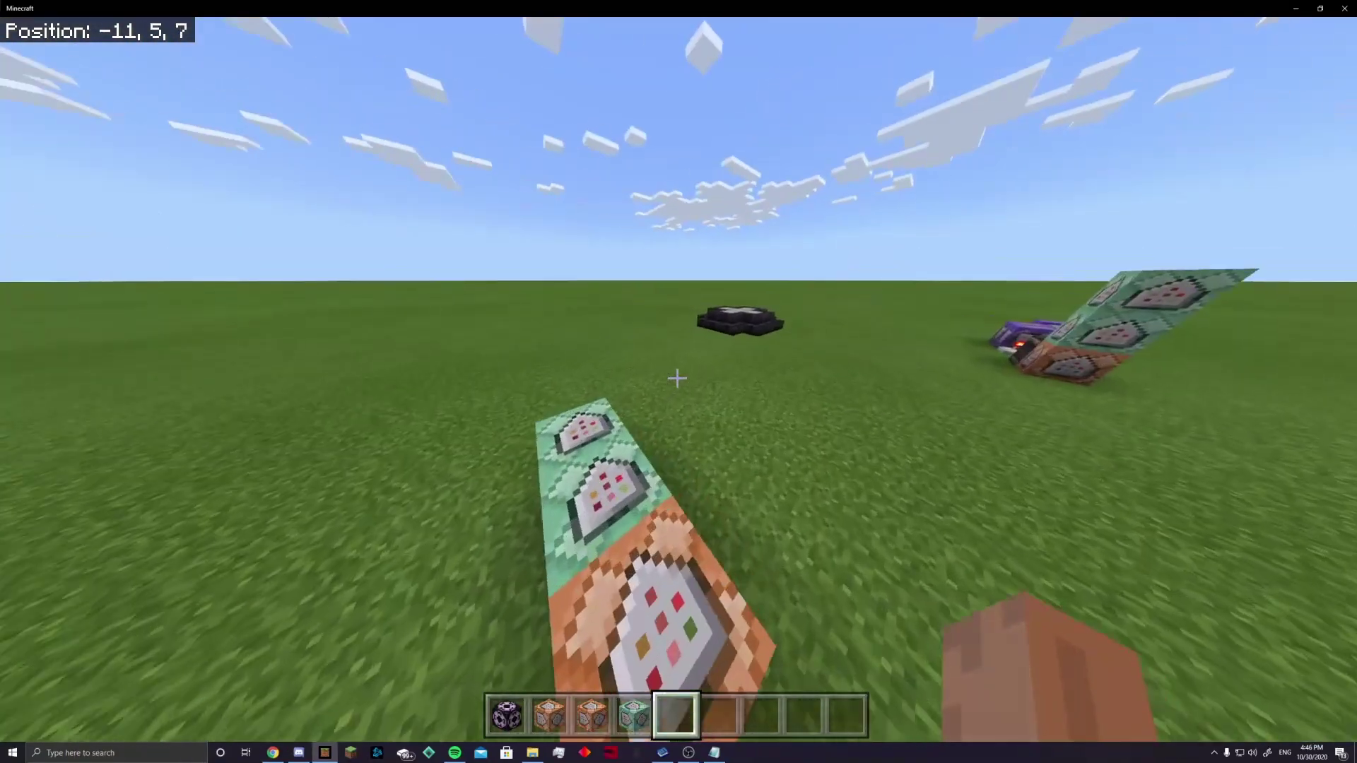
{"action": "key", "text": "w"}
{"action": "key", "text": "space"}
{"action": "key", "text": "F5"}
{"action": "key", "text": "F5"}
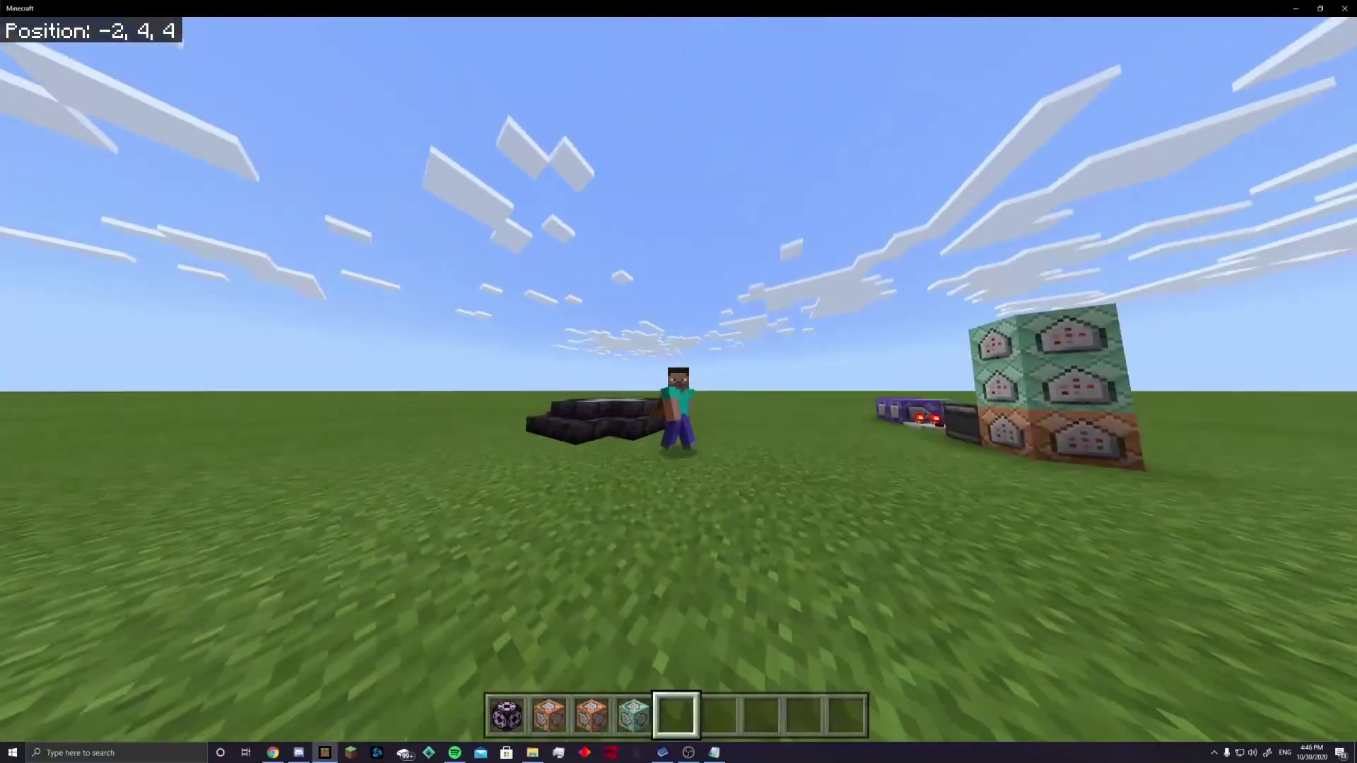
{"action": "key", "text": "w"}
{"action": "key", "text": "space"}
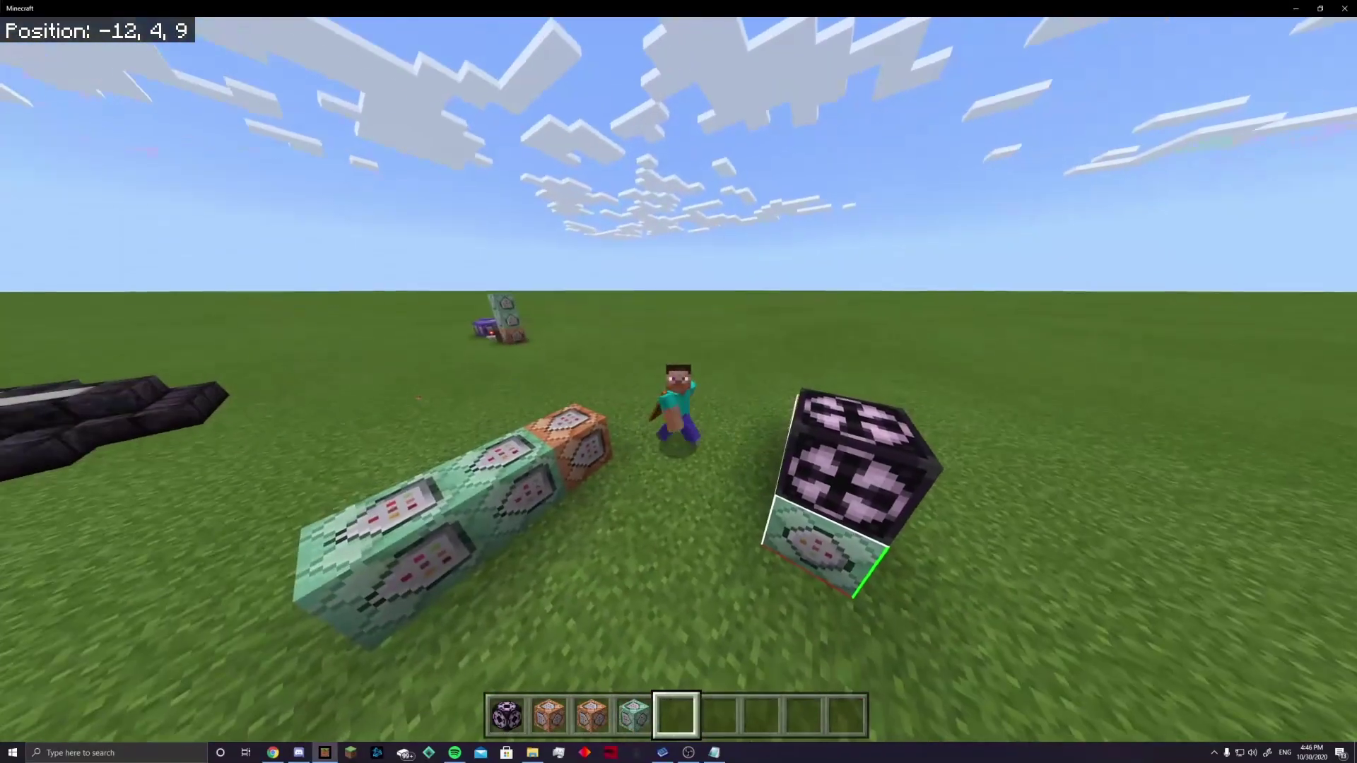
{"action": "key", "text": "w"}
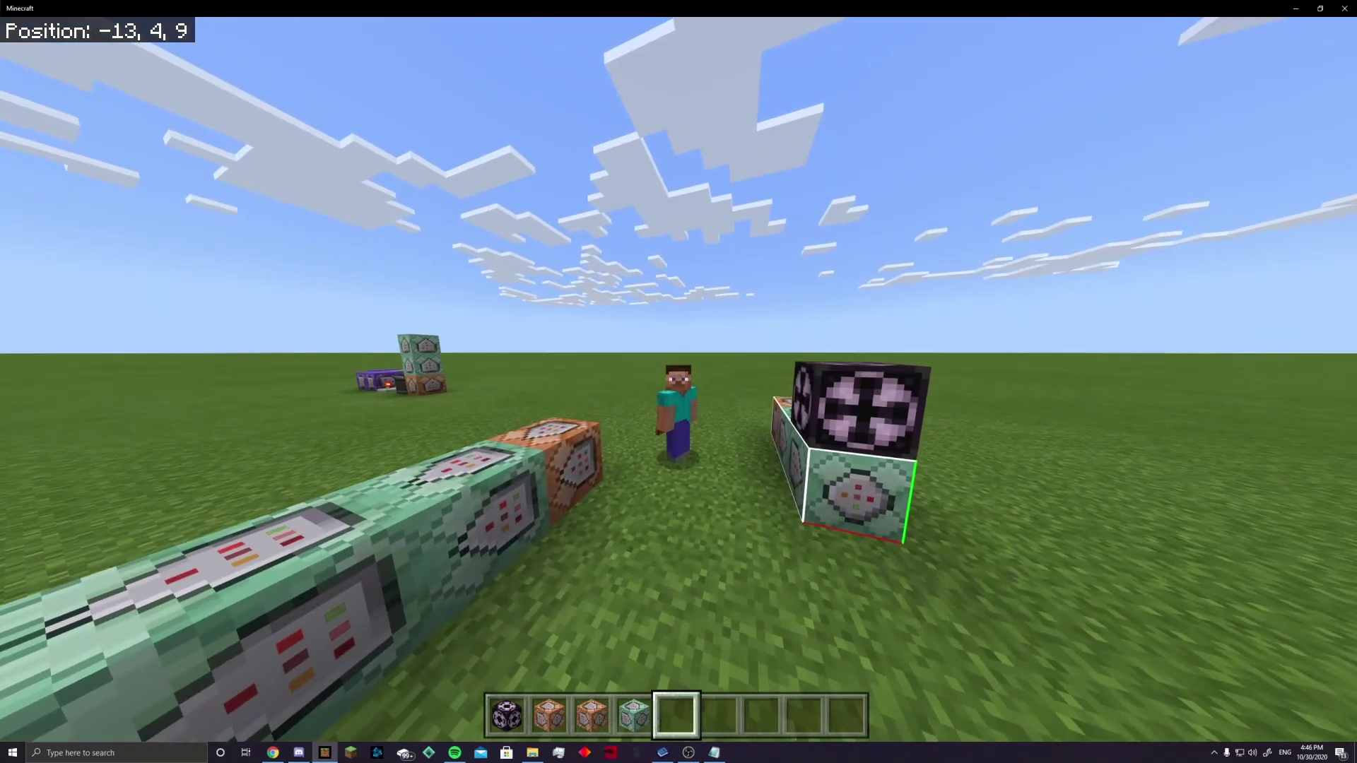